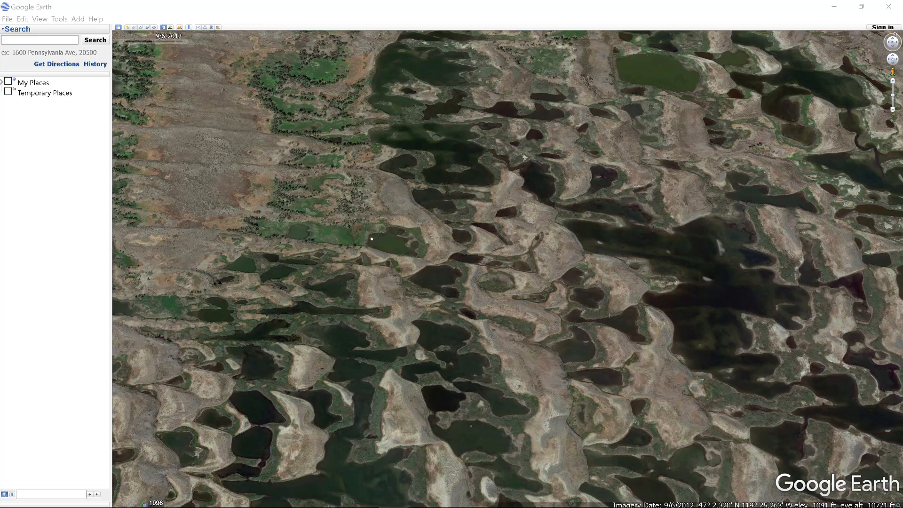
Examine the ponds and connecting channels in the 9/6/2012 low-water imagery up to the large green pond and its narrow arms
scroll(369, 240, "up", 1)
scroll(369, 240, "up", 1)
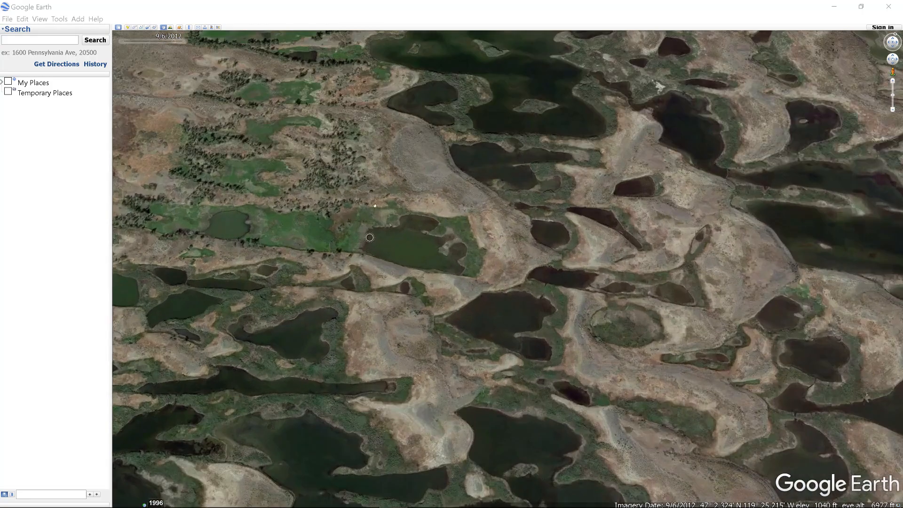
scroll(338, 279, "up", 1)
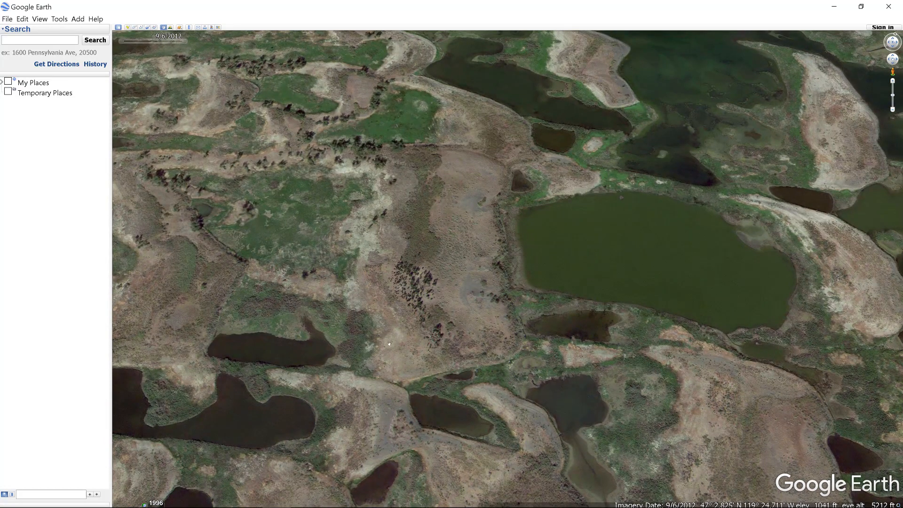
left_click_drag(384, 348, 486, 329)
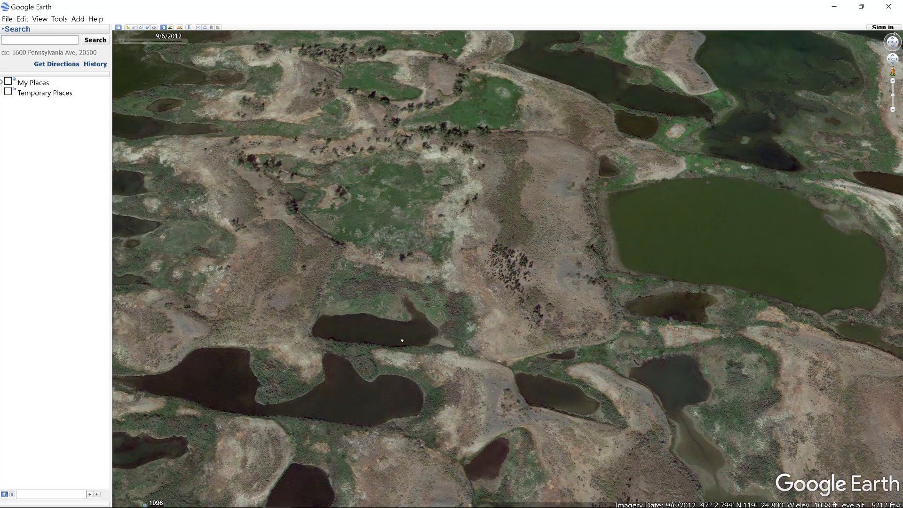
left_click_drag(402, 340, 630, 470)
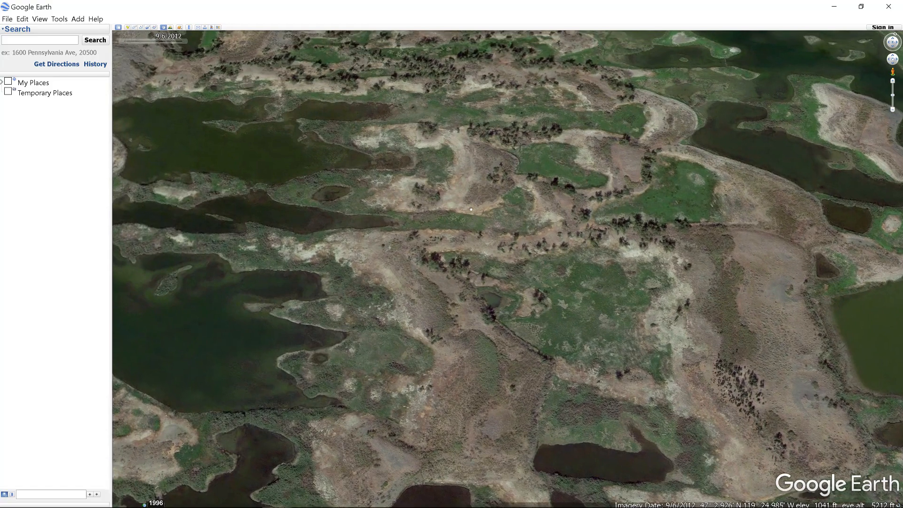
left_click_drag(471, 209, 436, 275)
scroll(435, 277, "down", 2)
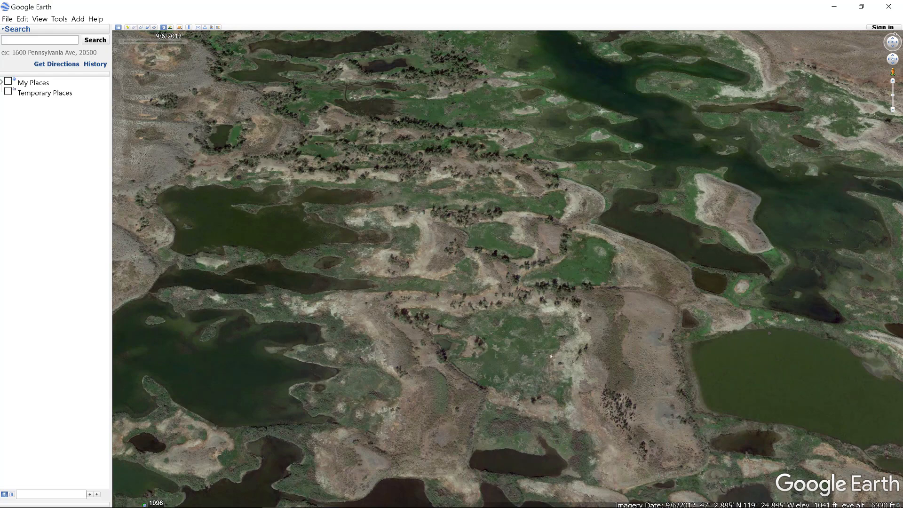
scroll(546, 271, "up", 2)
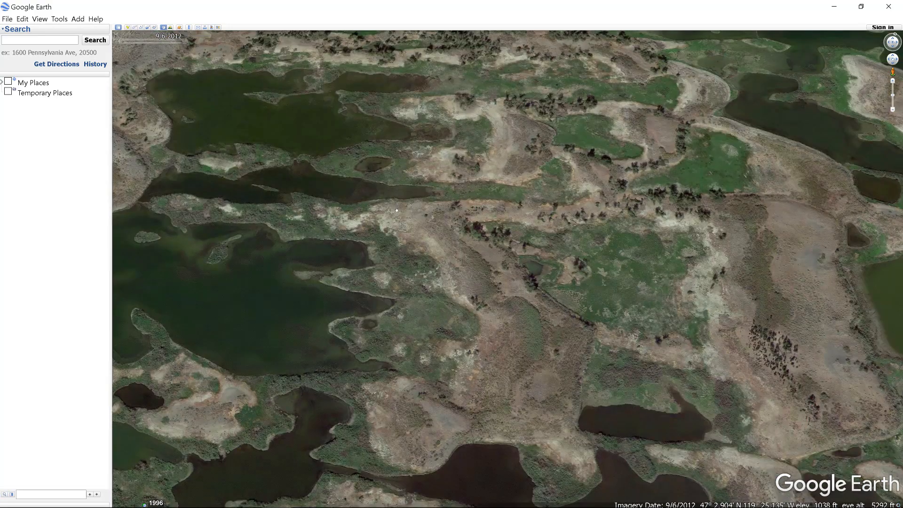
left_click_drag(397, 198, 562, 390)
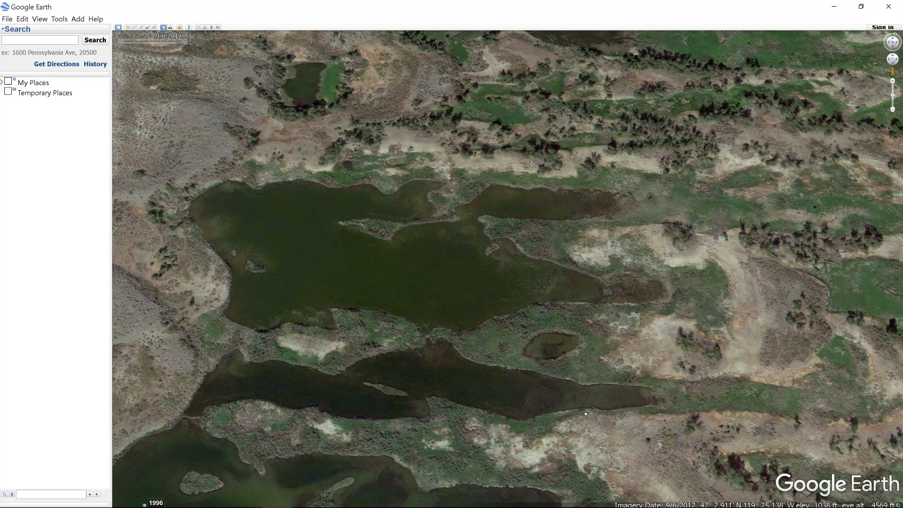
left_click_drag(585, 413, 542, 416)
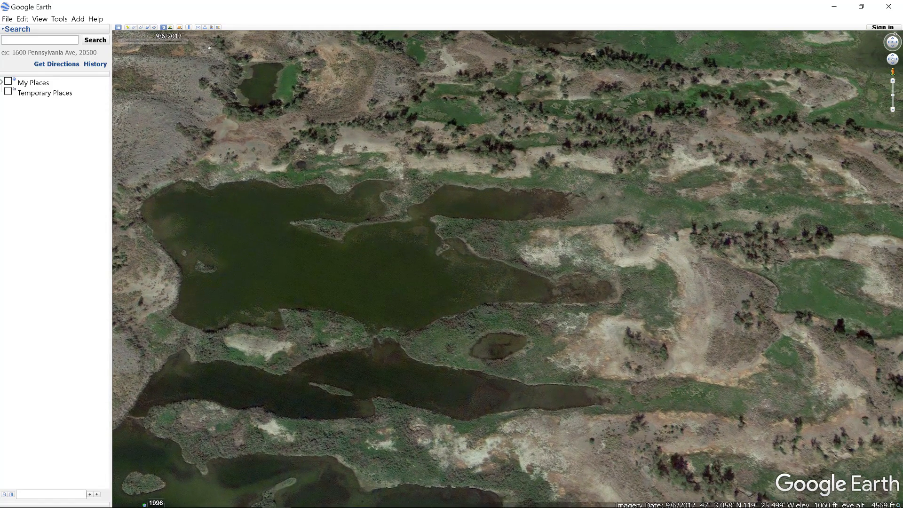
Compare the large pond area in the 6/8/2013 and 5/6/2015 historical imagery, and return to the 9/6/2012 imagery
left_click(187, 42)
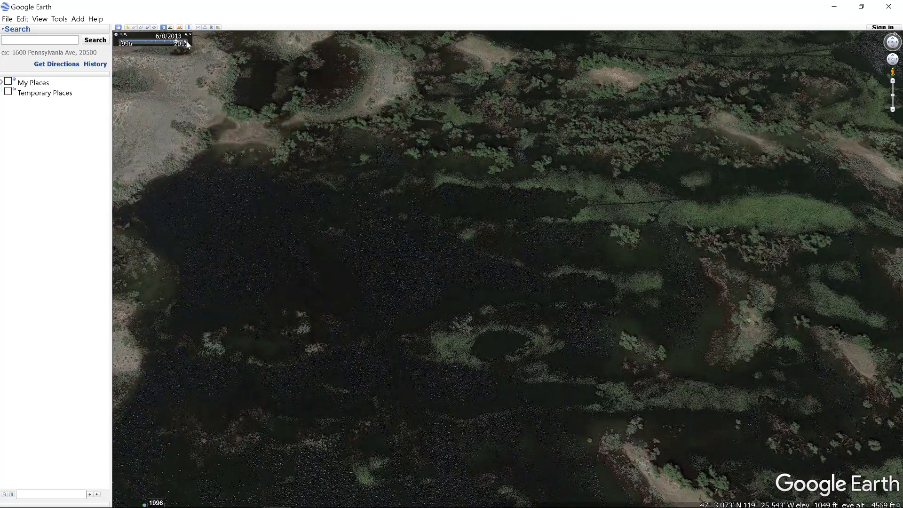
left_click(187, 42)
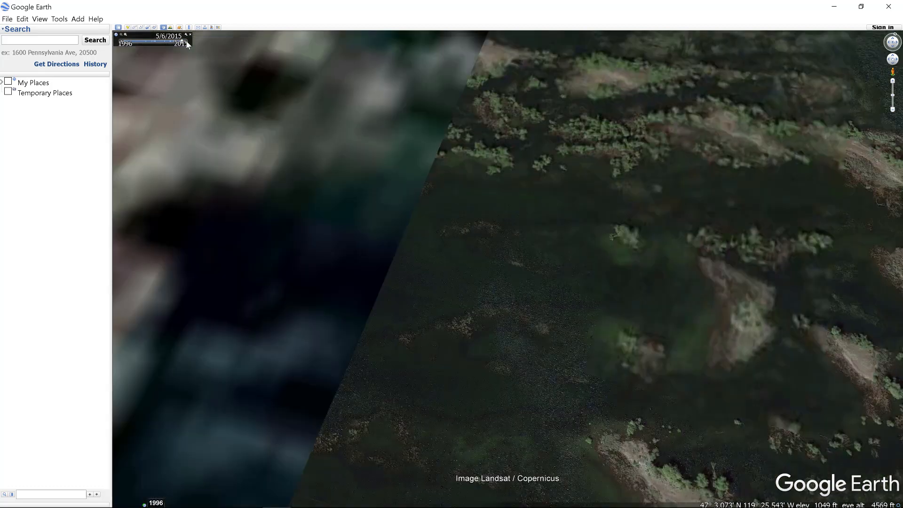
left_click_drag(417, 234, 332, 211)
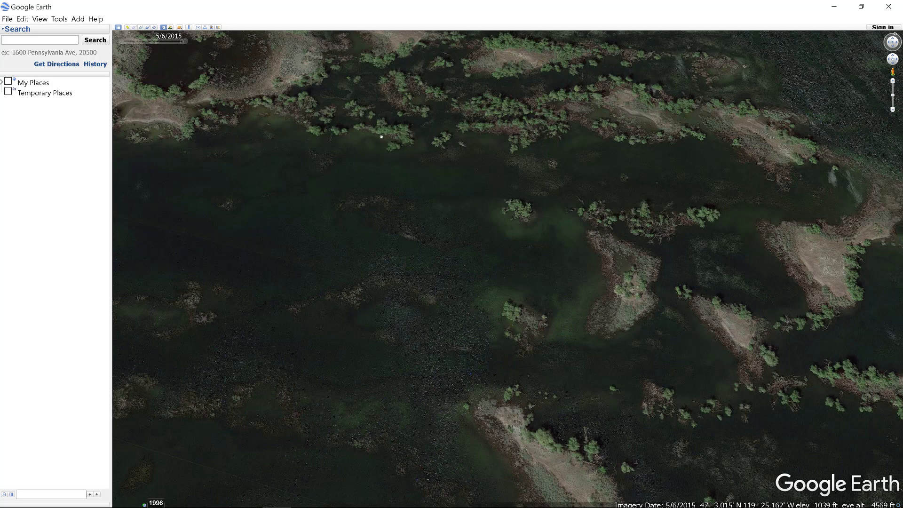
left_click(125, 45)
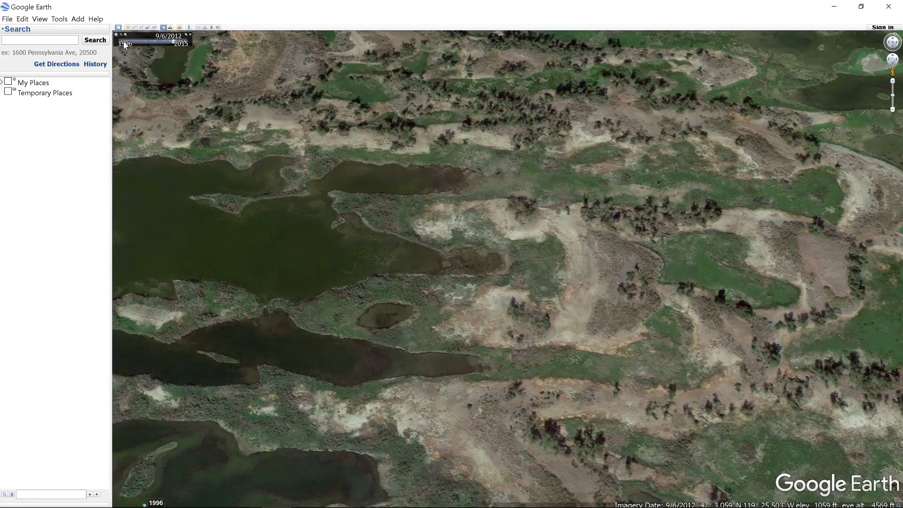
left_click_drag(276, 238, 326, 282)
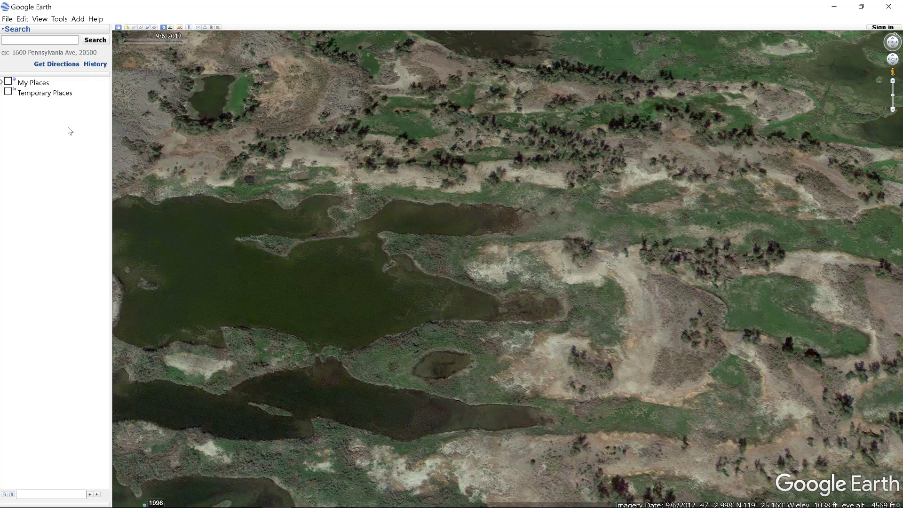
Start a new path and style its line orange (RGB 255, 85, 0) with a width of 4.0
mouse_move(117, 36)
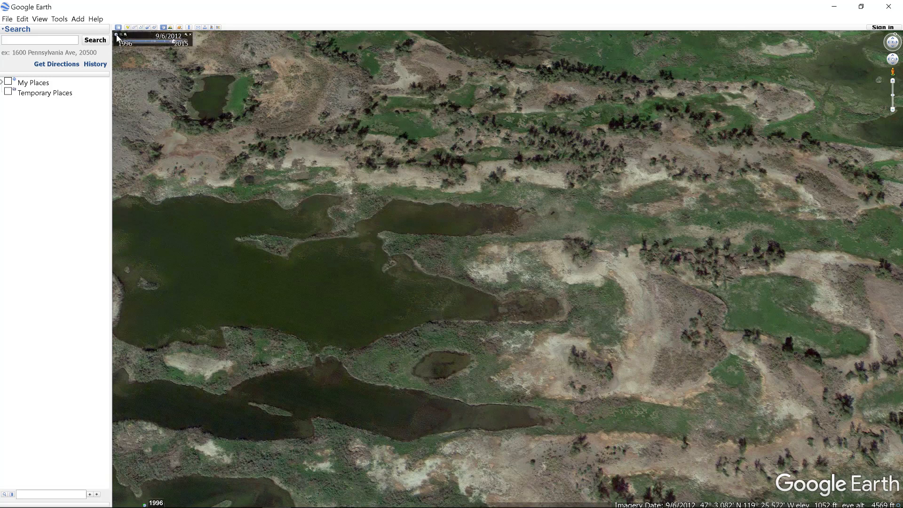
left_click(141, 27)
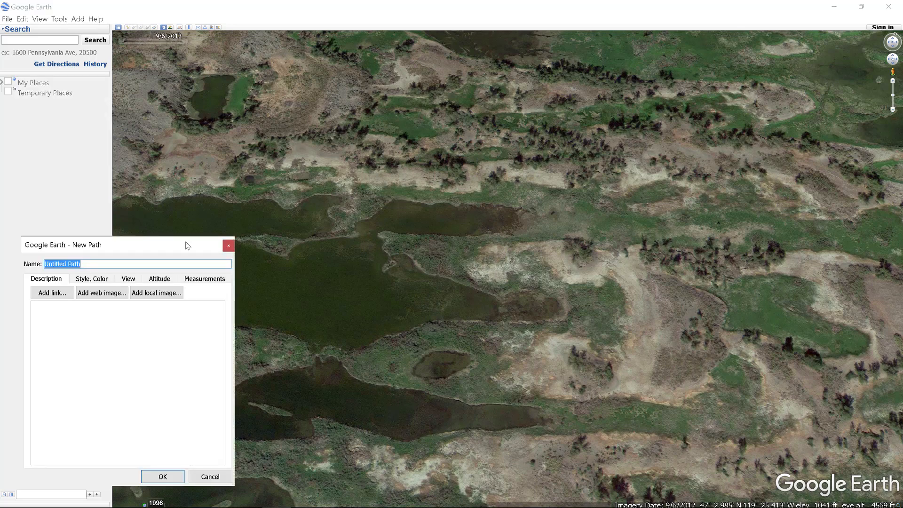
left_click_drag(168, 244, 811, 35)
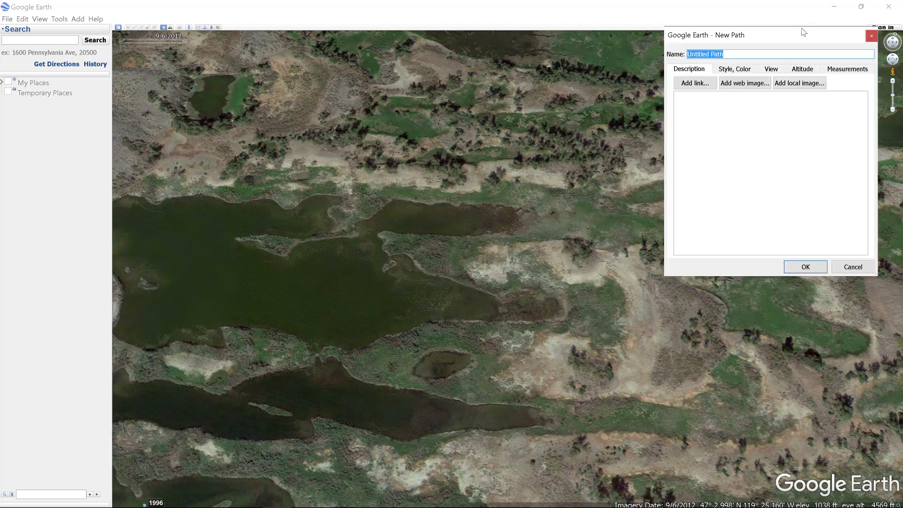
left_click(737, 69)
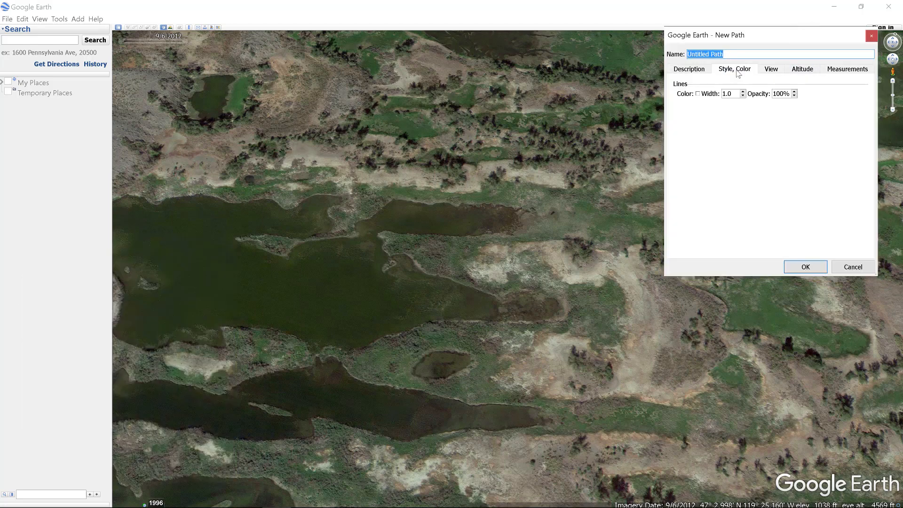
left_click(698, 93)
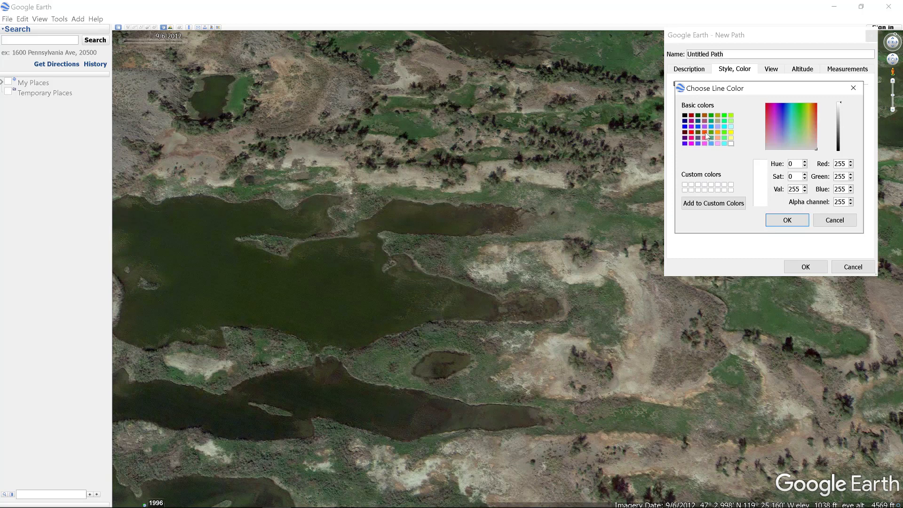
left_click(705, 132)
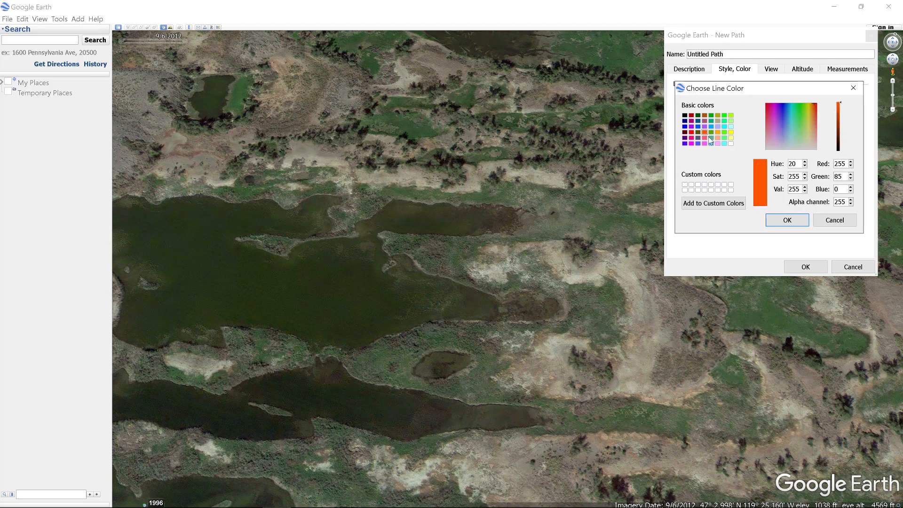
left_click(787, 220)
left_click(728, 93)
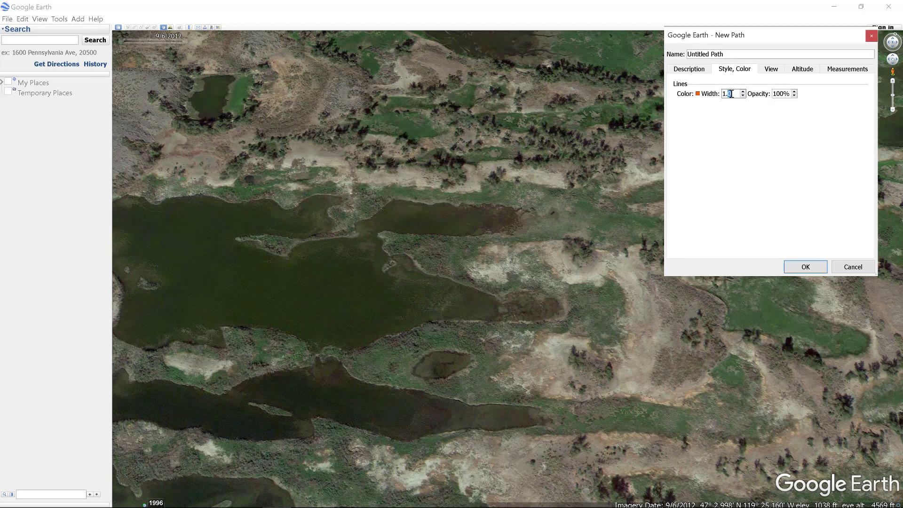
double_click(731, 94)
type("4")
Draw the path from the large pond's upper arm through the adjoining narrow pond and along the green channel beyond it
left_click(193, 219)
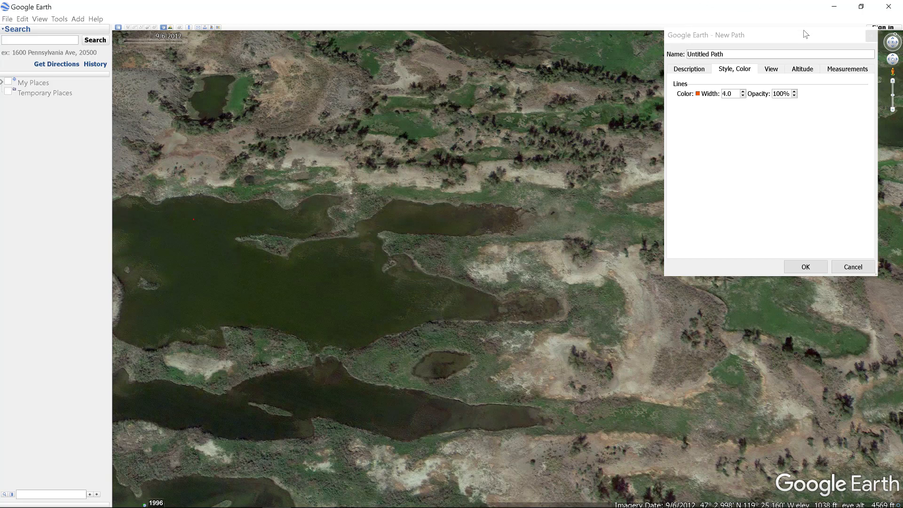
left_click_drag(805, 35, 806, 350)
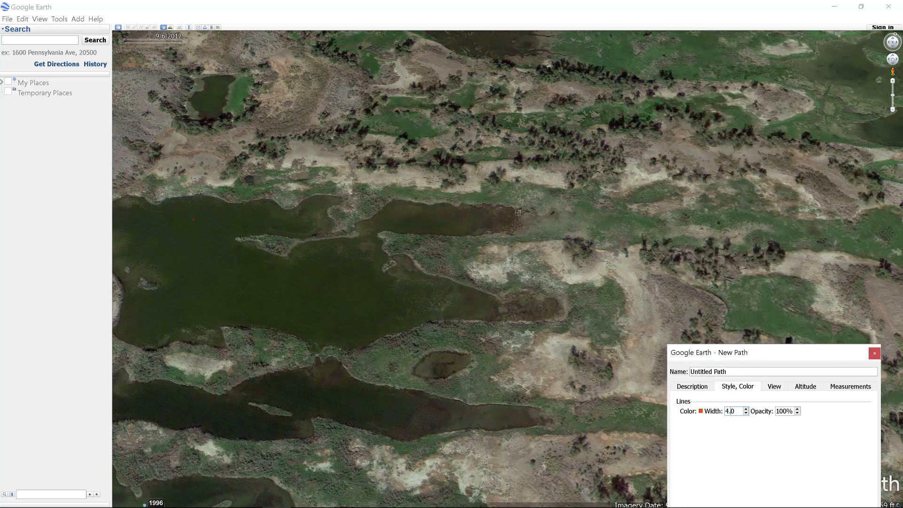
left_click(284, 216)
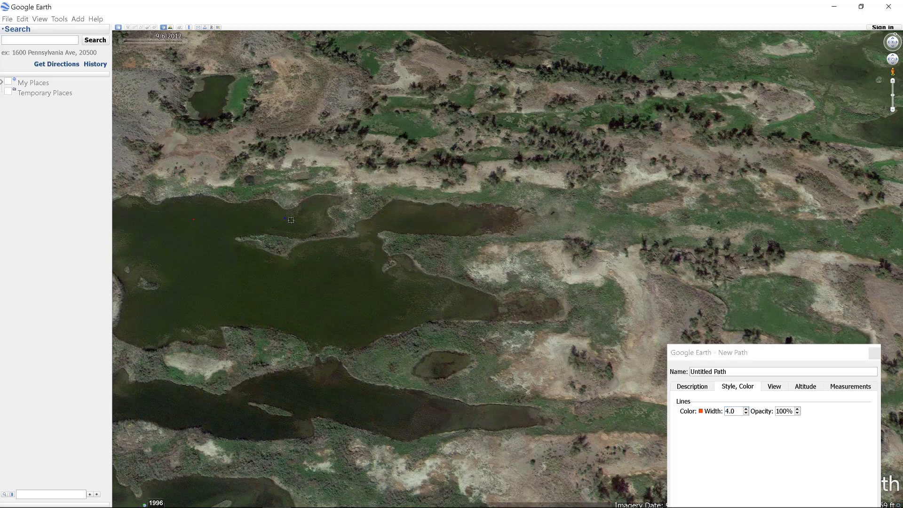
left_click(398, 218)
left_click(566, 220)
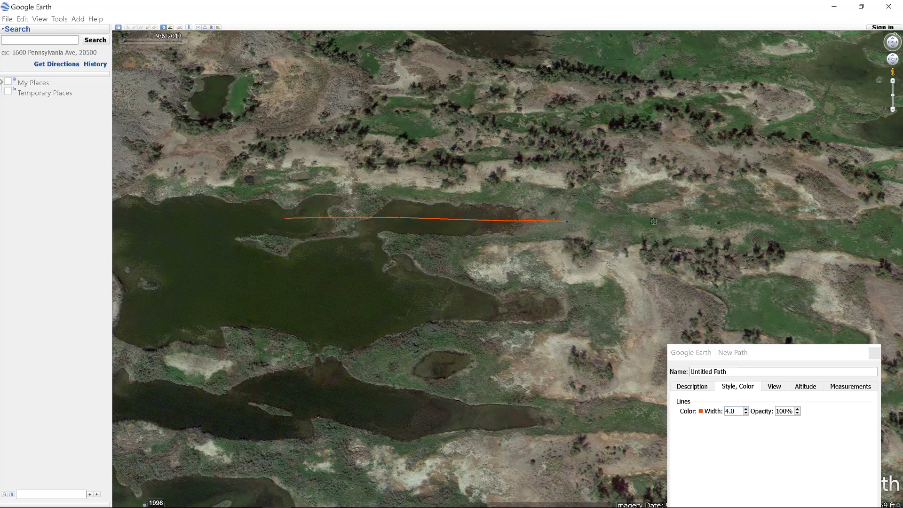
left_click(765, 228)
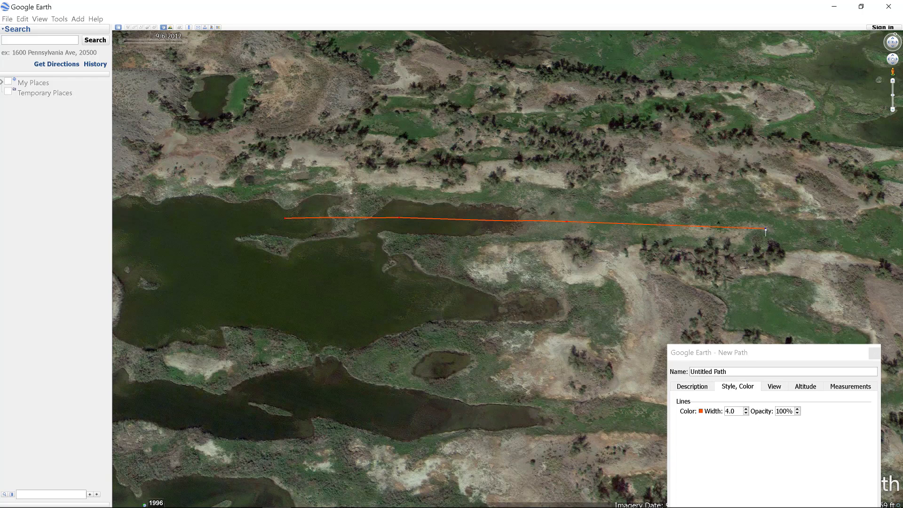
left_click(875, 232)
Name the new path "drain 1" and save it
left_click_drag(793, 352, 623, 260)
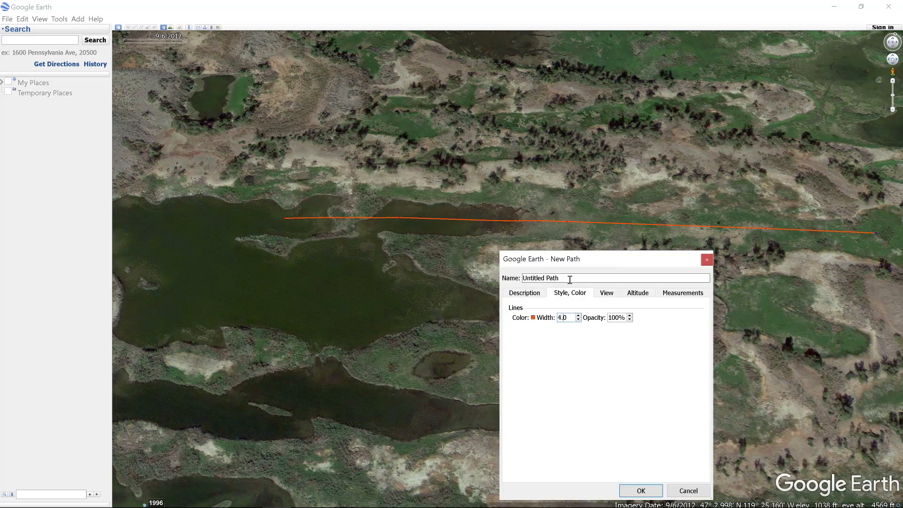
left_click_drag(569, 279, 517, 277)
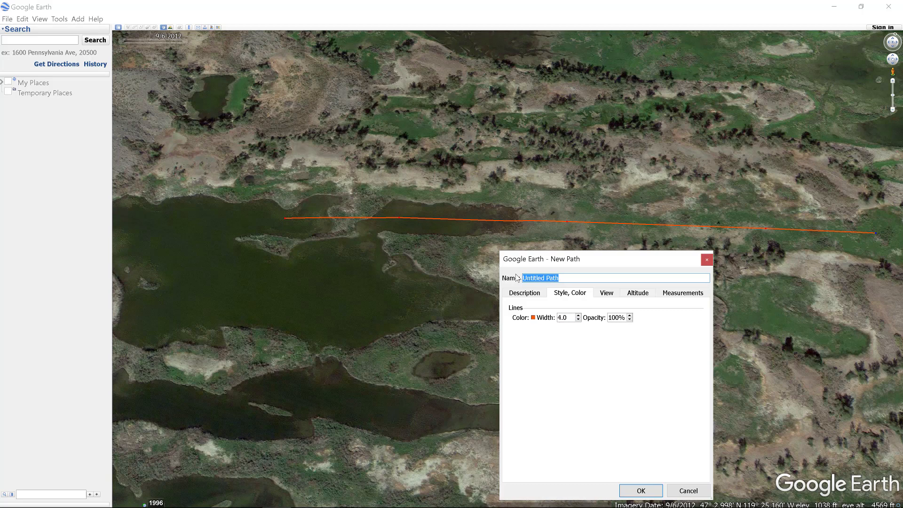
type("drain 1")
left_click(638, 496)
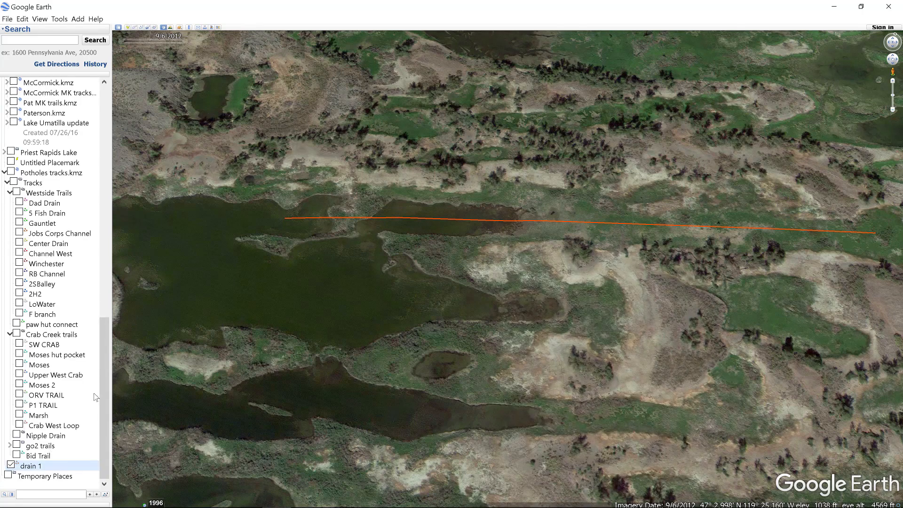
Move the drain 1 path into Temporary Places and collapse the My Places folder
left_click_drag(105, 378, 111, 140)
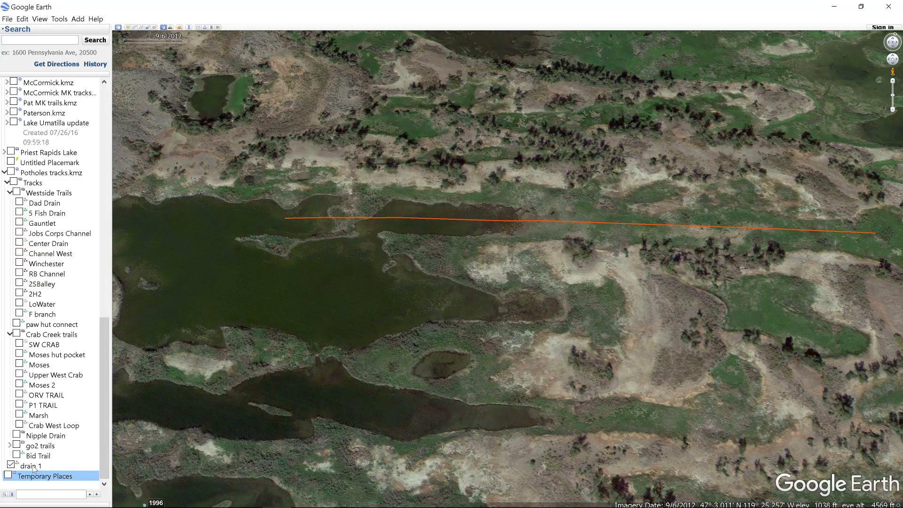
left_click_drag(34, 468, 54, 479)
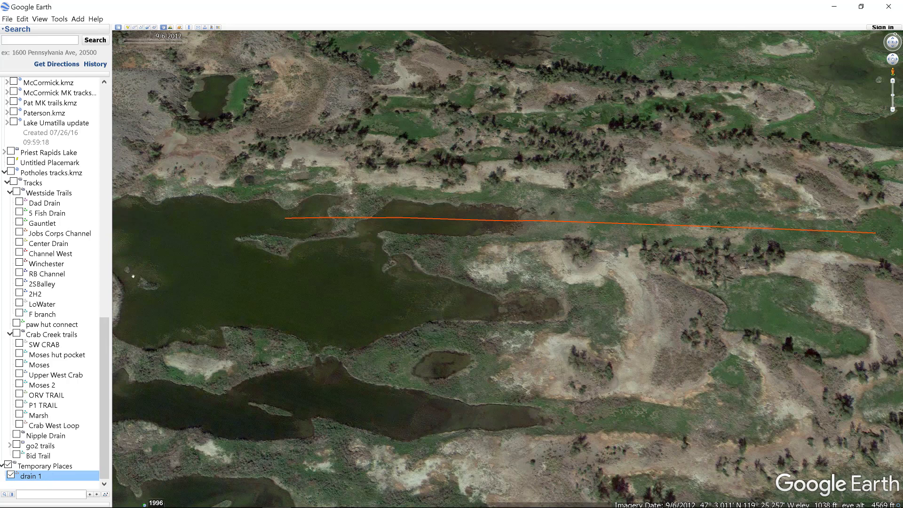
left_click_drag(107, 371, 116, 116)
left_click(2, 82)
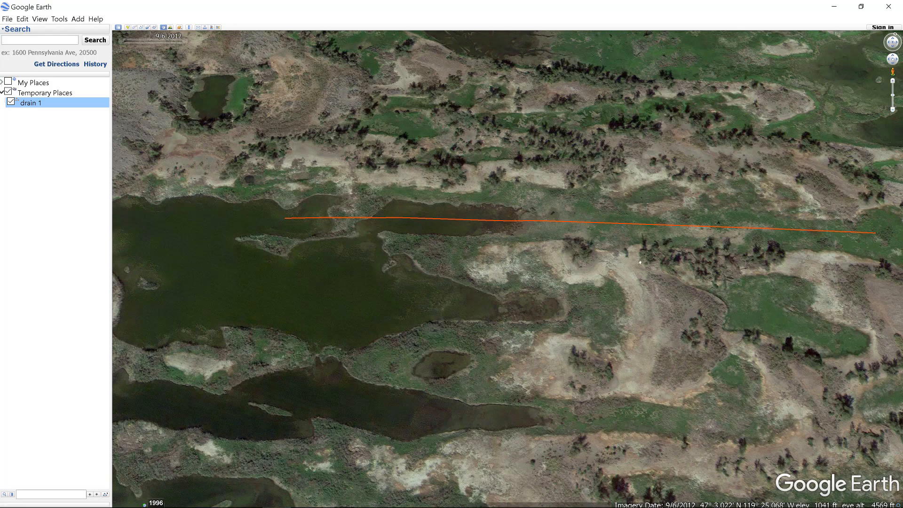
left_click_drag(640, 262, 597, 322)
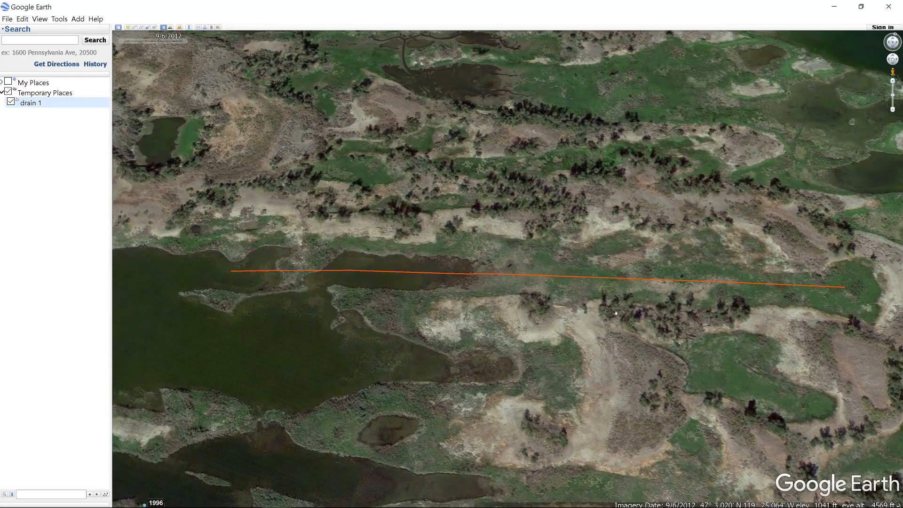
scroll(616, 313, "up", 2)
scroll(621, 311, "down", 3)
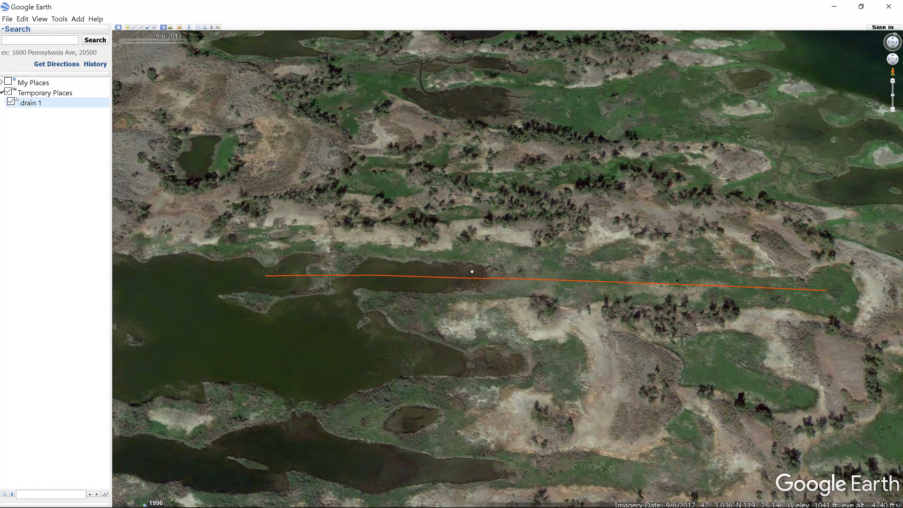
left_click_drag(218, 292, 303, 254)
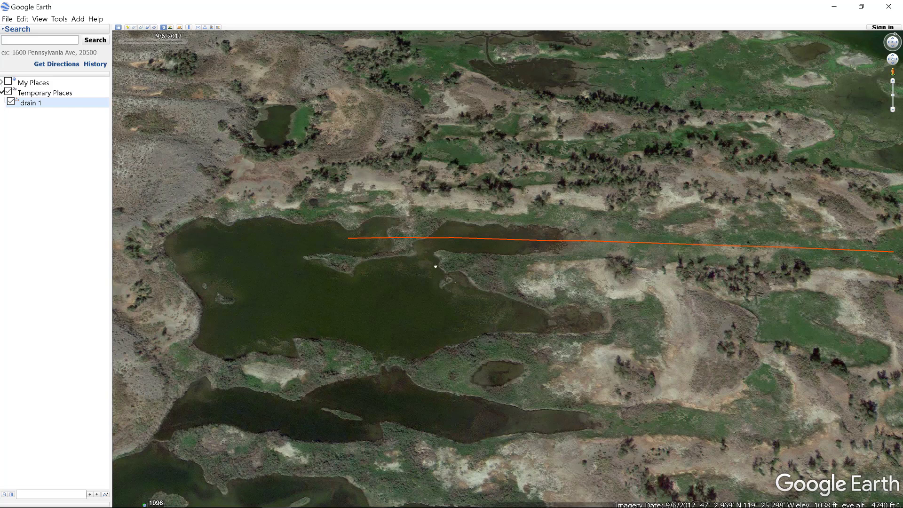
left_click_drag(400, 284, 354, 321)
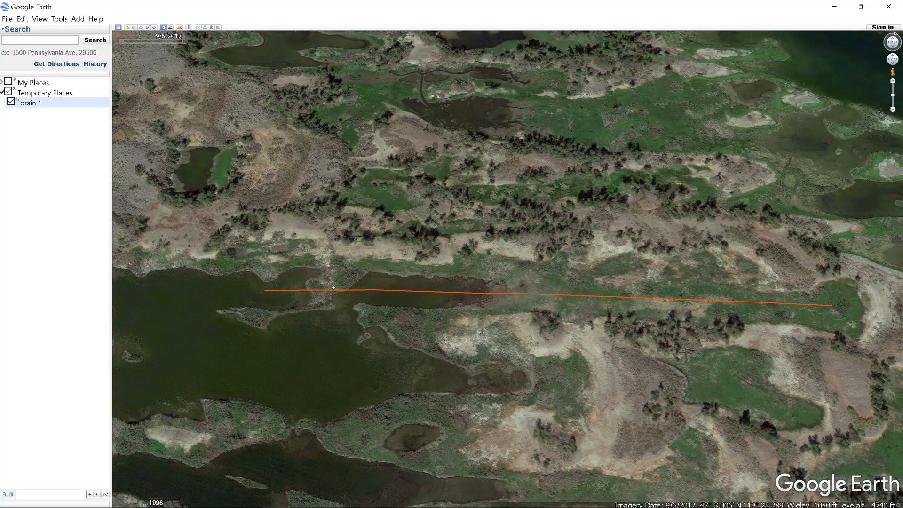
Start a new path for the next drain channel and name it "drain 2"
left_click_drag(339, 337, 403, 241)
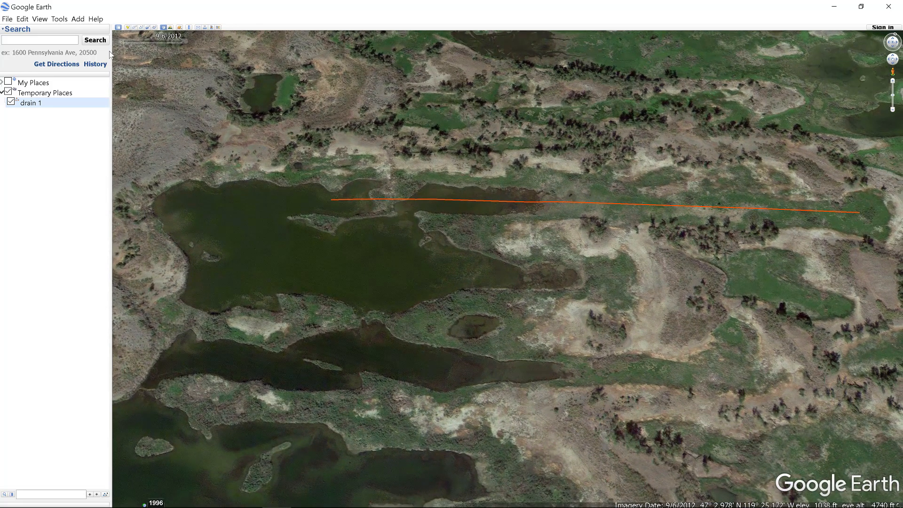
left_click(141, 27)
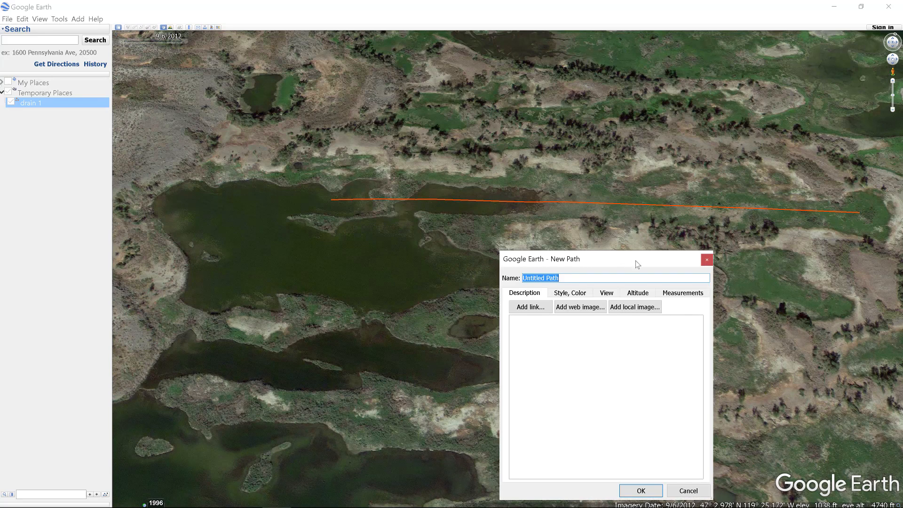
left_click_drag(636, 261, 792, 285)
type("drain 2")
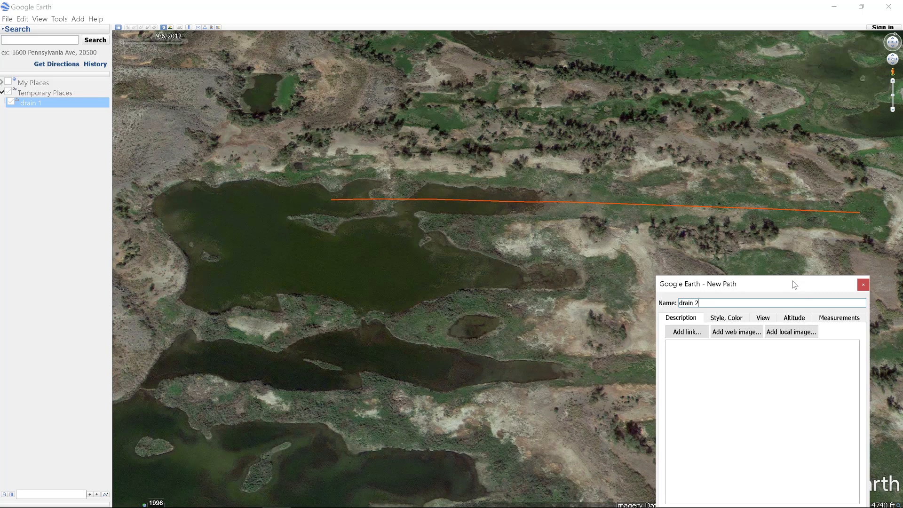
left_click_drag(795, 284, 824, 292)
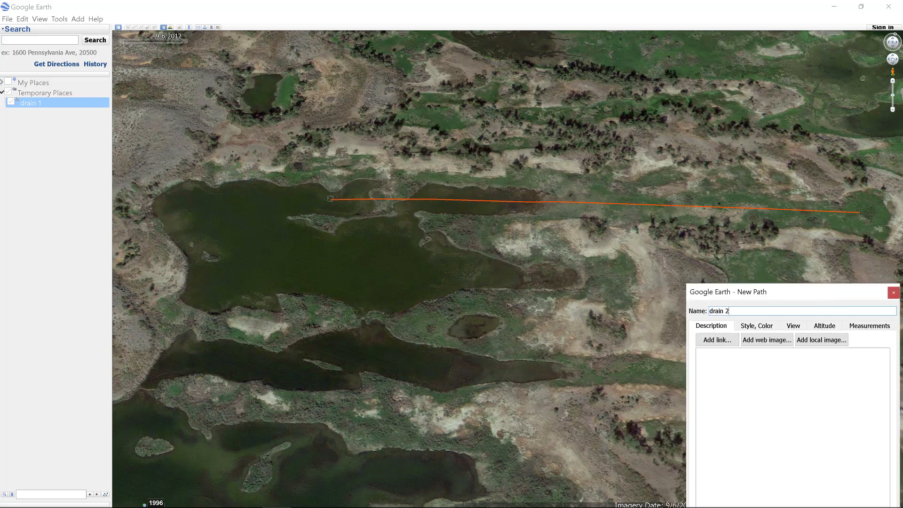
Draw drain 2 from the middle of the large pond through its tapering arm to the green patch beyond, and save it
left_click(256, 259)
left_click(385, 275)
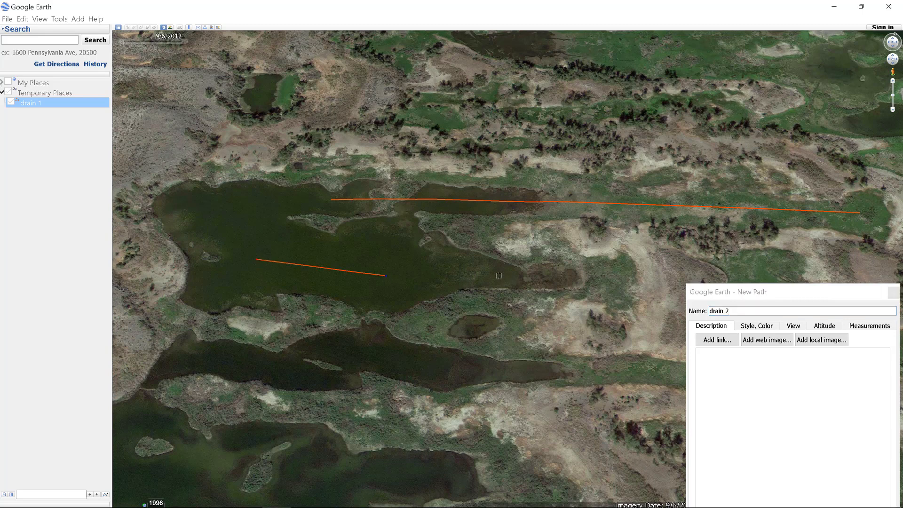
left_click(499, 276)
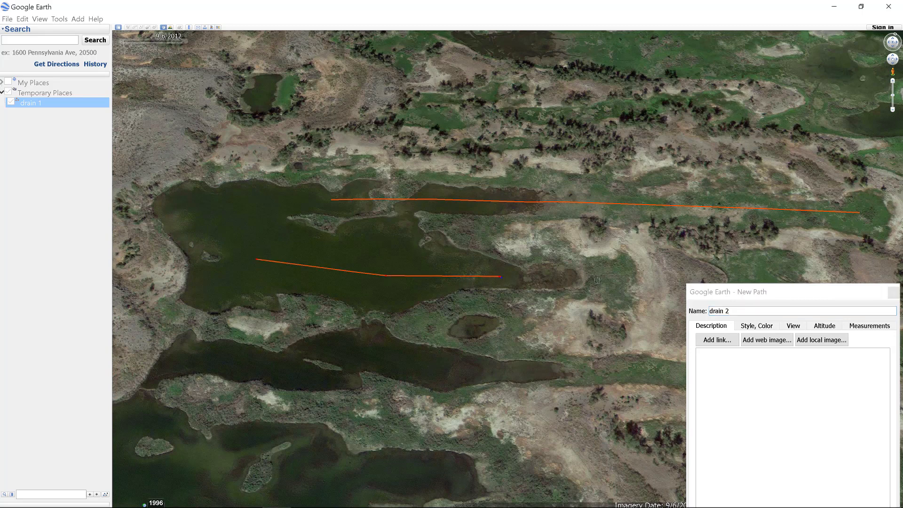
left_click(629, 273)
left_click_drag(768, 288, 751, 250)
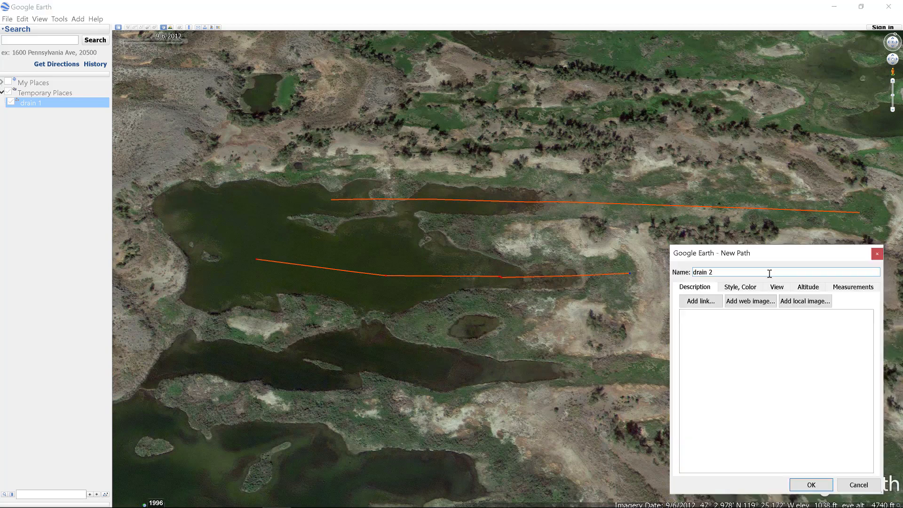
left_click(811, 484)
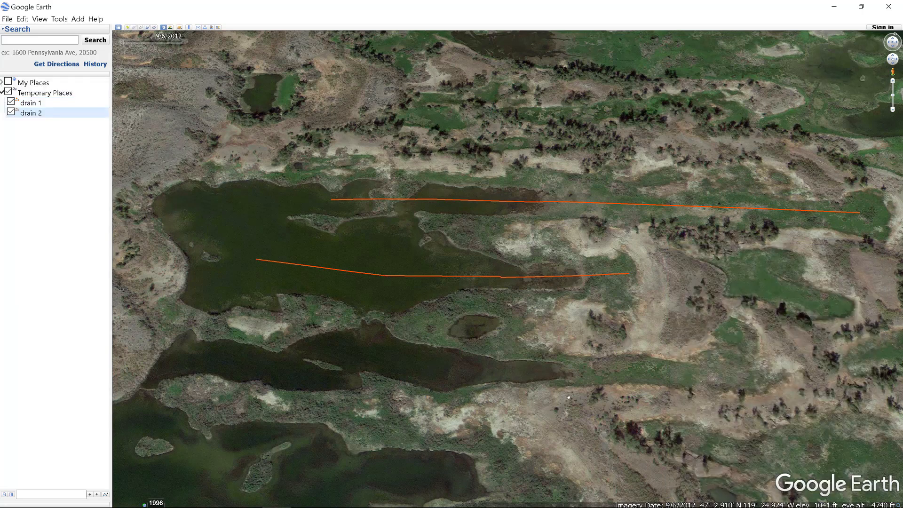
Start a new path named "drain 3" and trace it along the full length of the narrow pond south of the large one
left_click(140, 27)
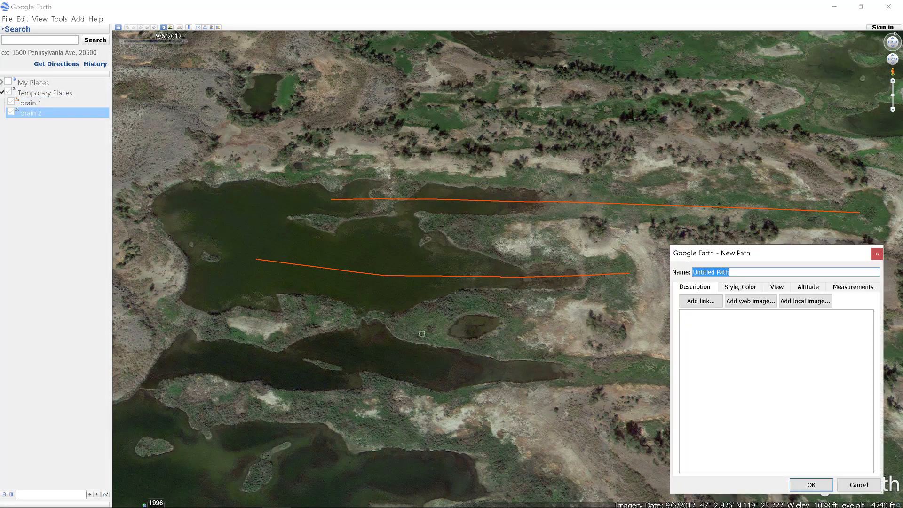
type("drain 3")
left_click(187, 349)
left_click(284, 366)
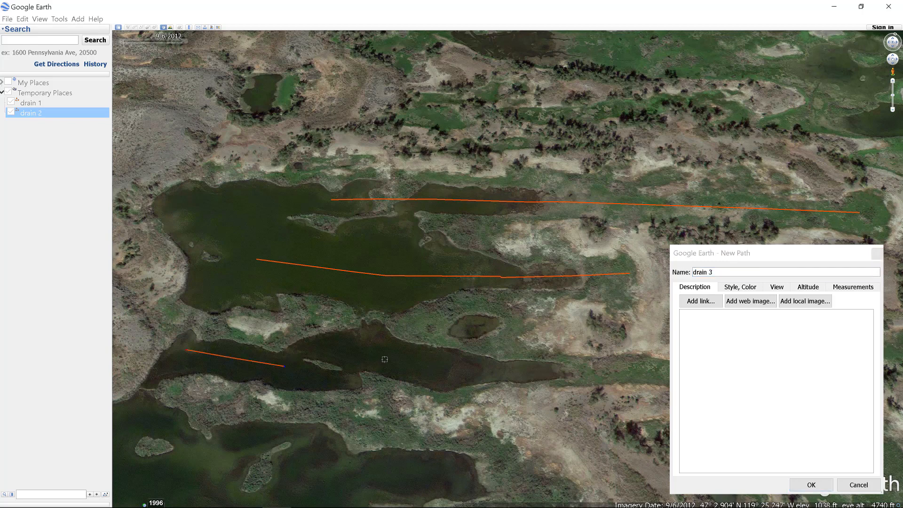
left_click(380, 353)
left_click(489, 371)
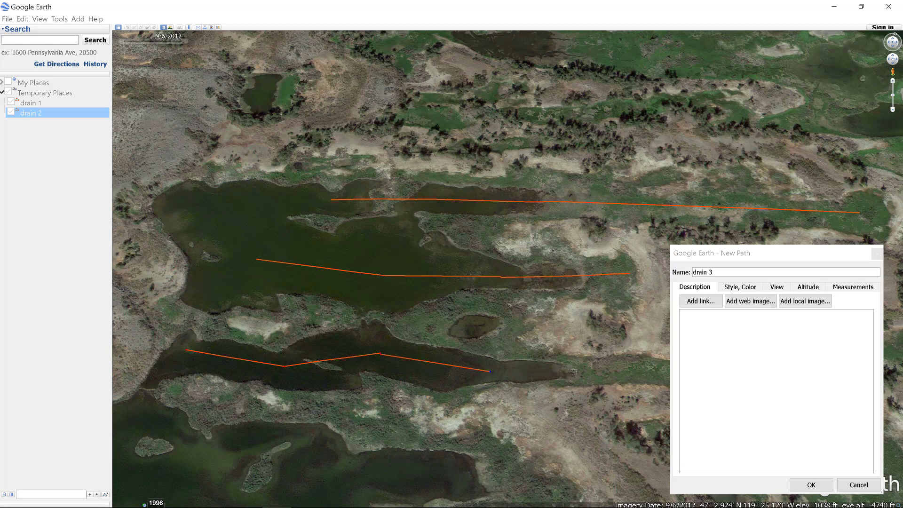
left_click(575, 372)
Extend drain 3 from the narrow pond's tapered tip along the green channel to its far end, and save it
left_click_drag(775, 254, 222, 44)
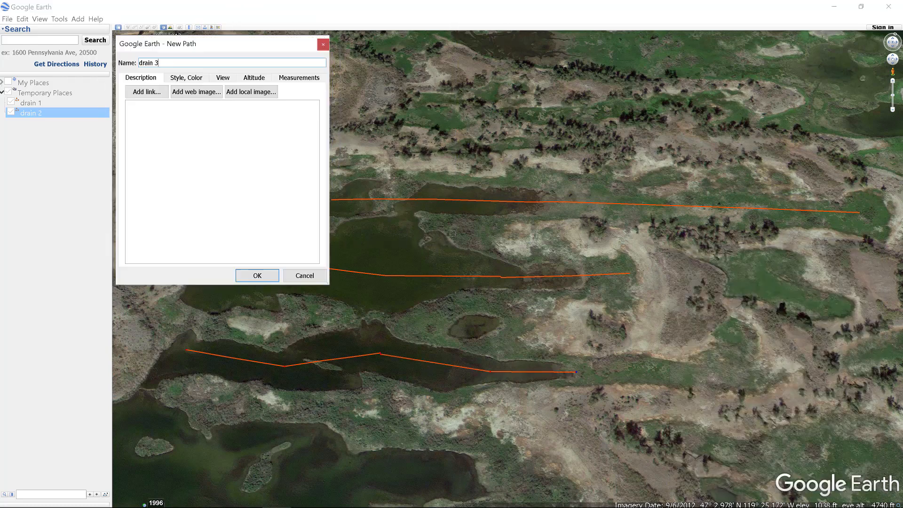
left_click(754, 381)
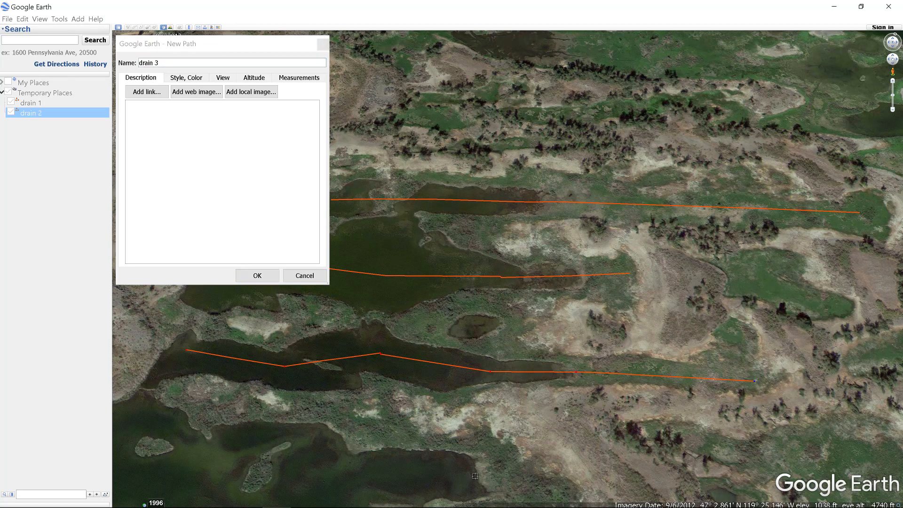
left_click_drag(251, 45, 721, 15)
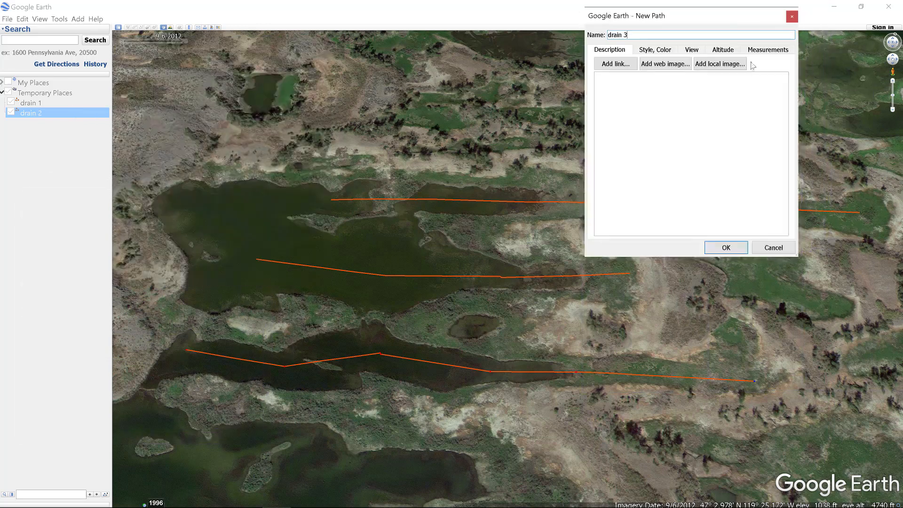
left_click(726, 247)
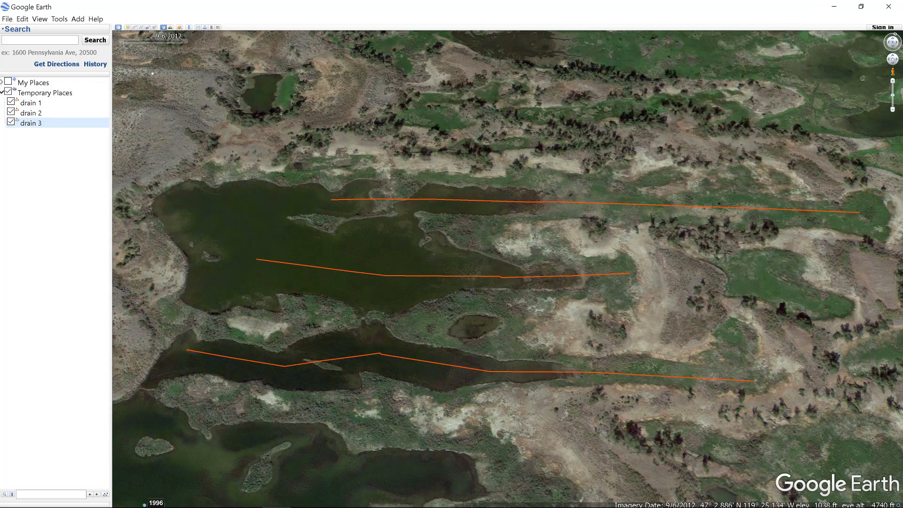
Edit the drain 1 path by moving its start point a little farther out into the large pond, and save the change
left_click(34, 103)
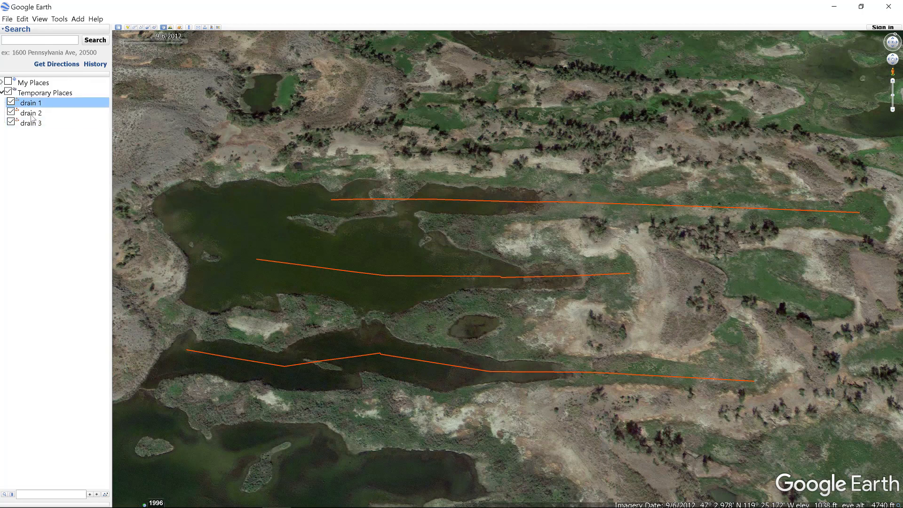
left_click(32, 117)
left_click(31, 126)
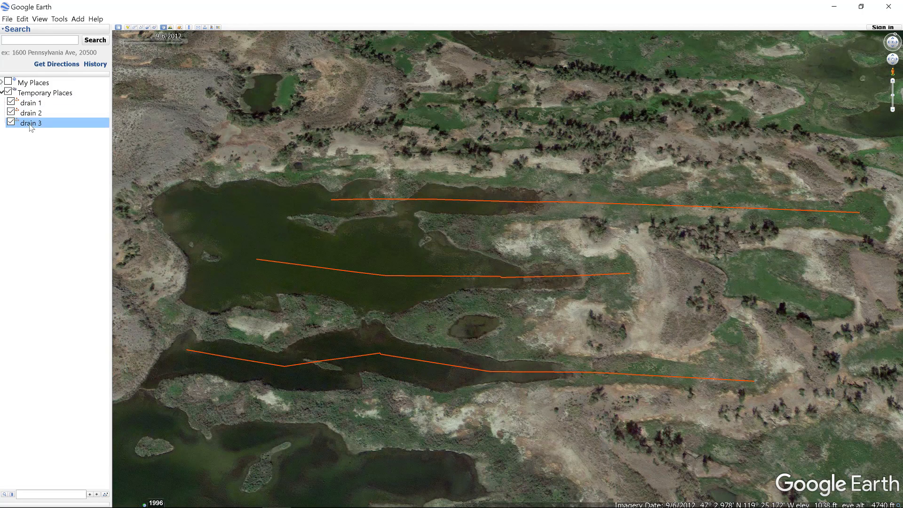
left_click(30, 106)
right_click(30, 107)
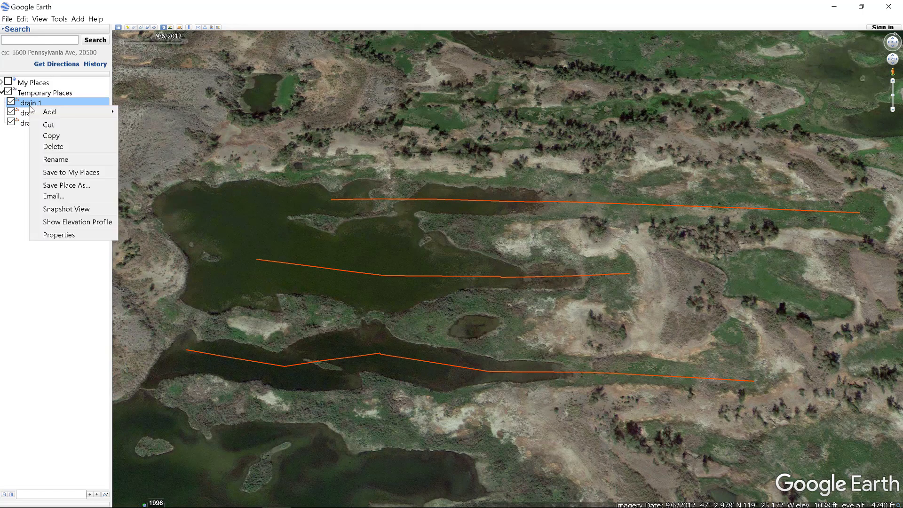
left_click(57, 235)
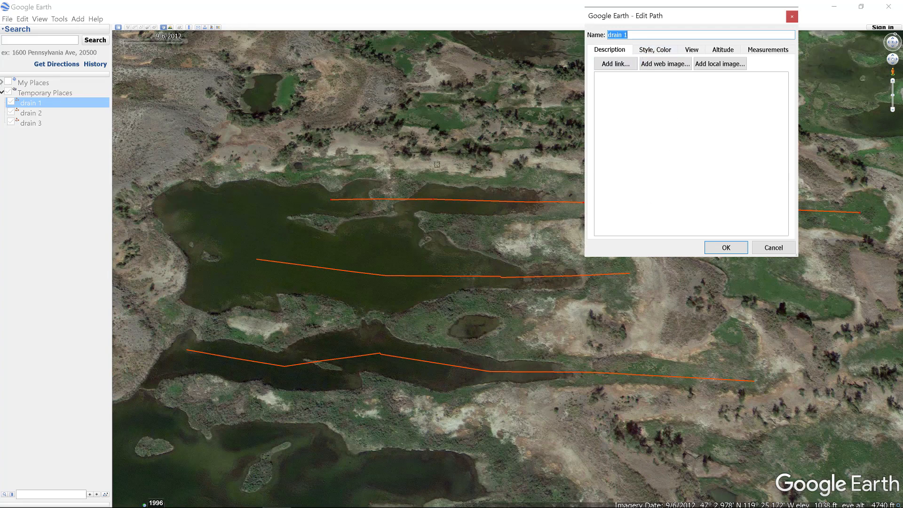
left_click_drag(331, 200, 284, 202)
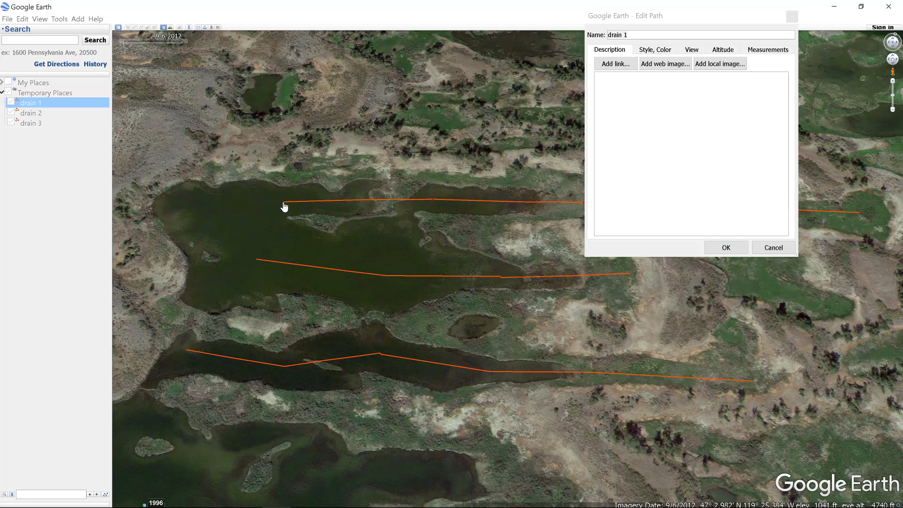
left_click(732, 247)
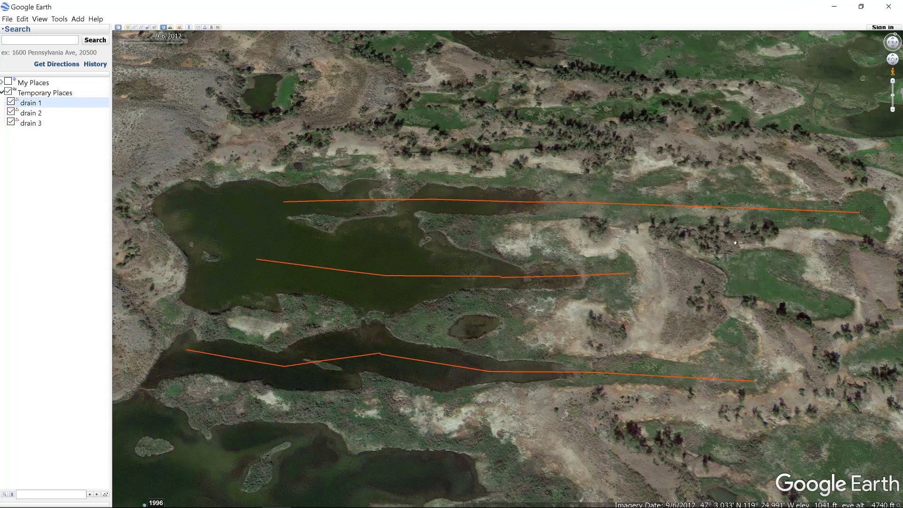
Reshape drain 1 so that its start point reaches well past the small peninsula into the open large pond, and save it
left_click_drag(695, 299, 720, 252)
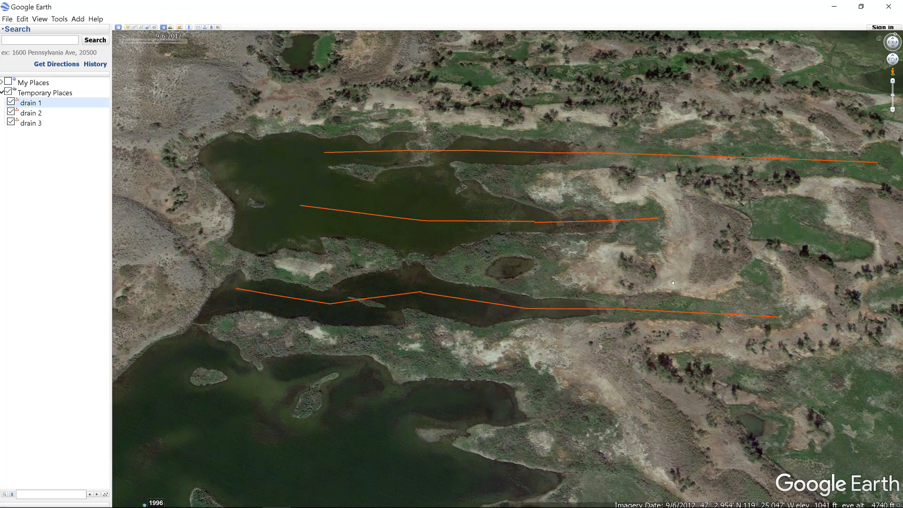
left_click_drag(673, 282, 572, 329)
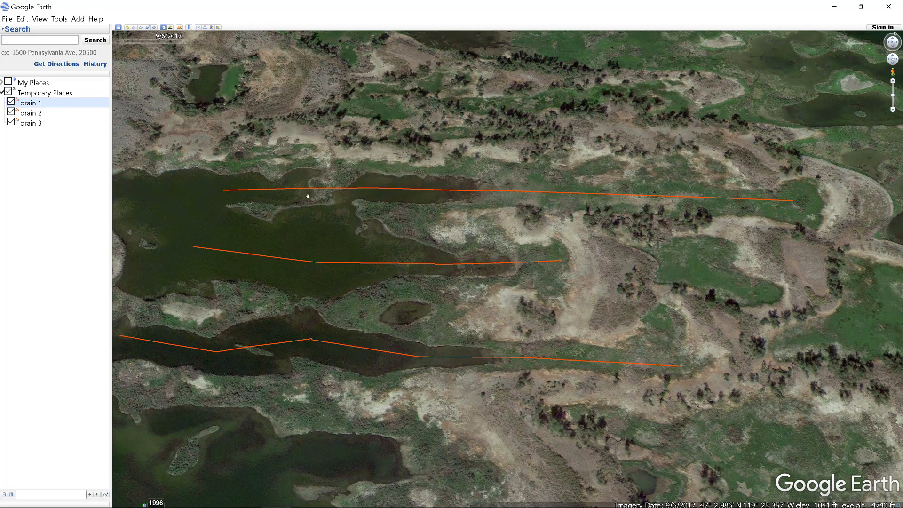
left_click_drag(508, 320, 599, 305)
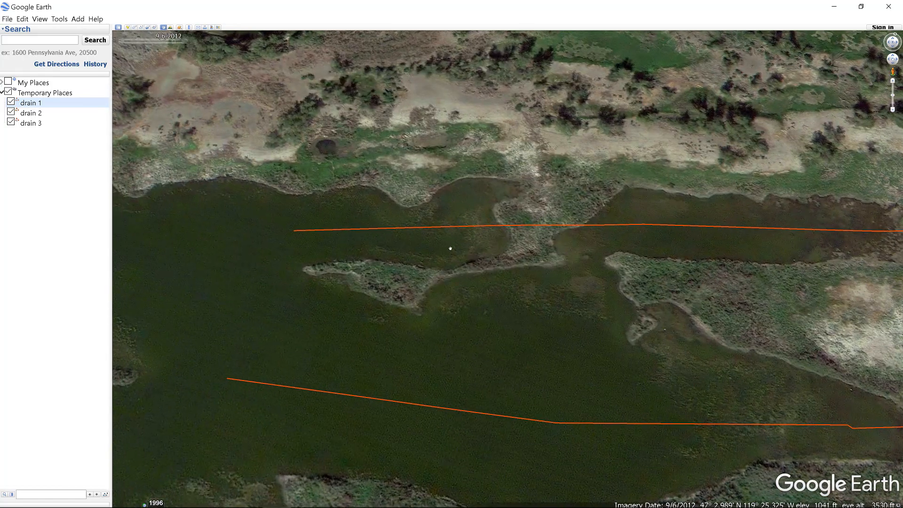
scroll(450, 248, "up", 2)
scroll(456, 254, "up", 2)
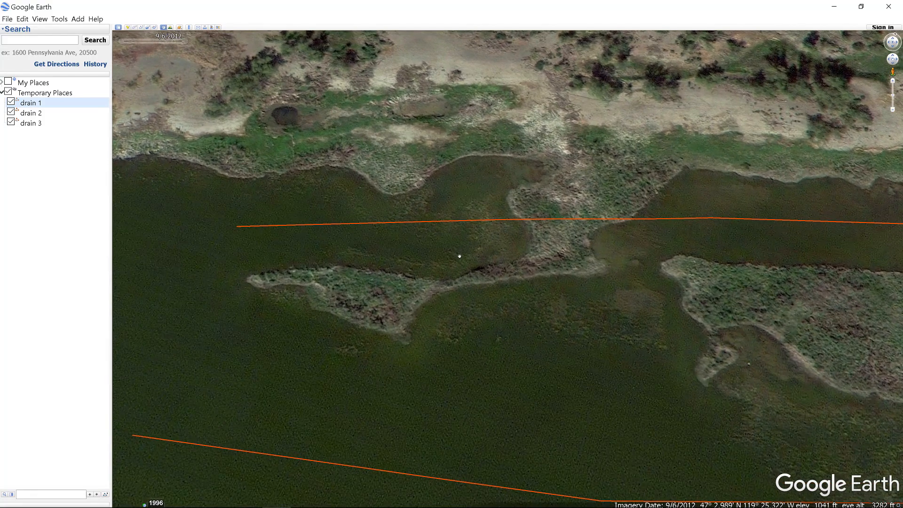
scroll(460, 256, "up", 1)
left_click_drag(504, 253, 551, 235)
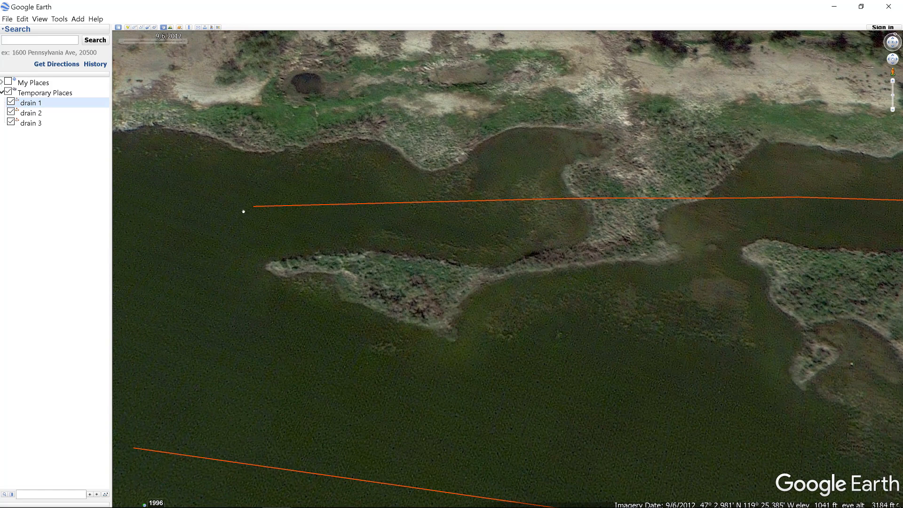
left_click_drag(407, 200, 598, 346)
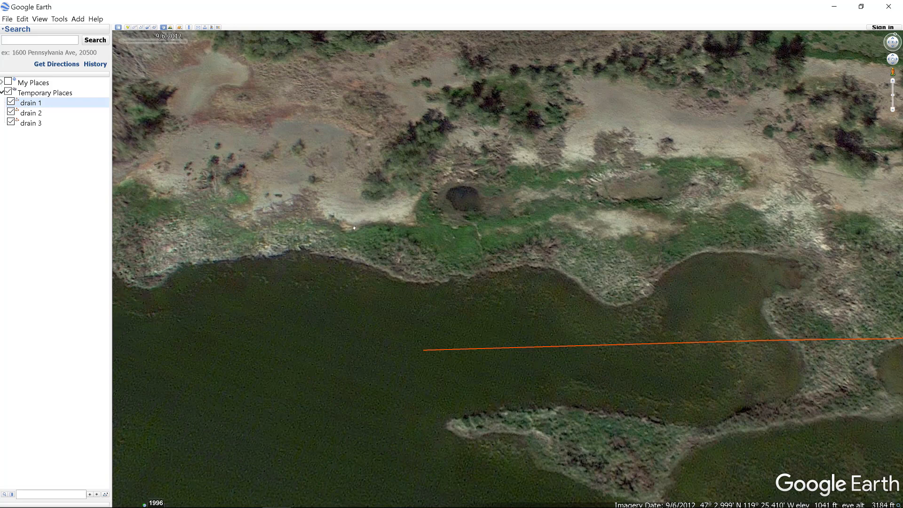
right_click(433, 352)
left_click(473, 468)
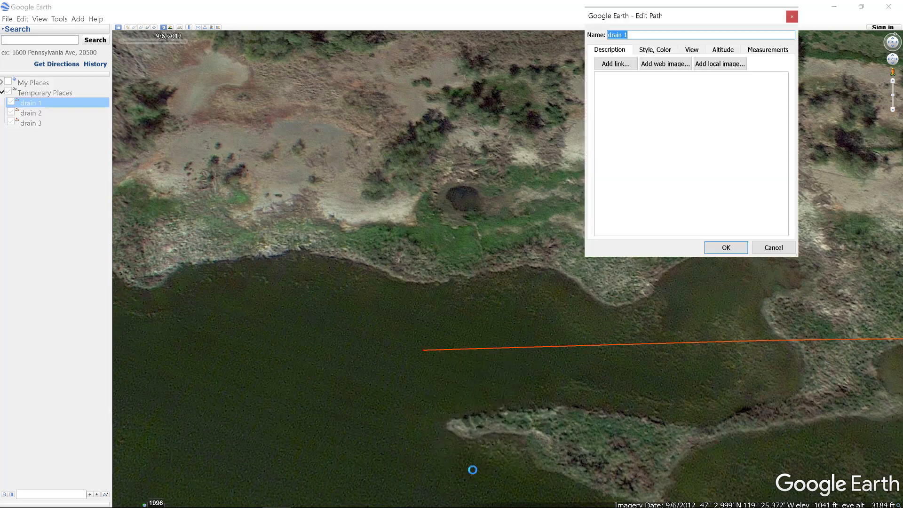
left_click_drag(423, 350, 161, 365)
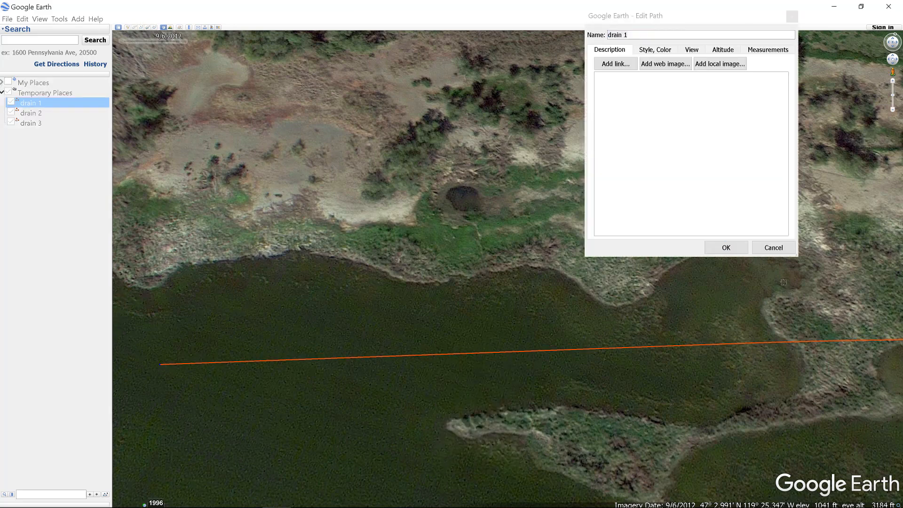
left_click(733, 248)
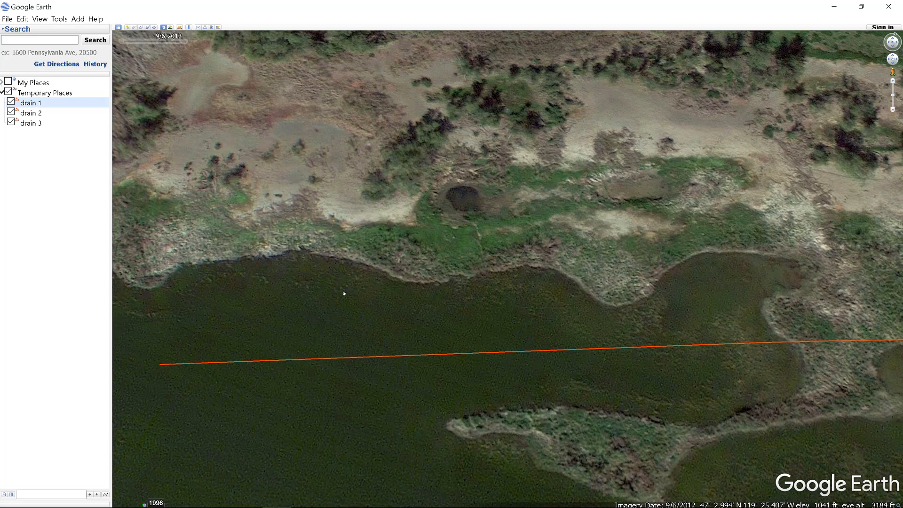
Add a placemark named "ps1" on the edge of the sandy bank just north of the large pond, west of the small dark hole
left_click(128, 28)
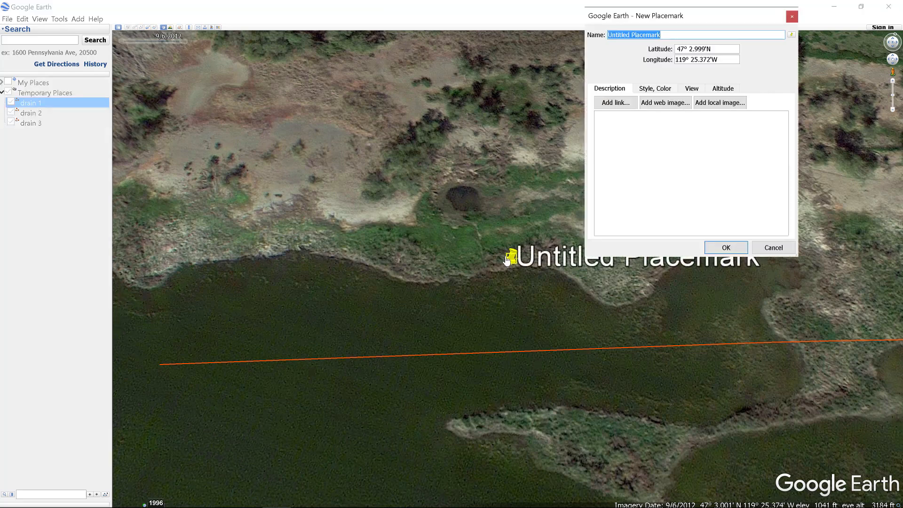
left_click_drag(507, 260, 346, 235)
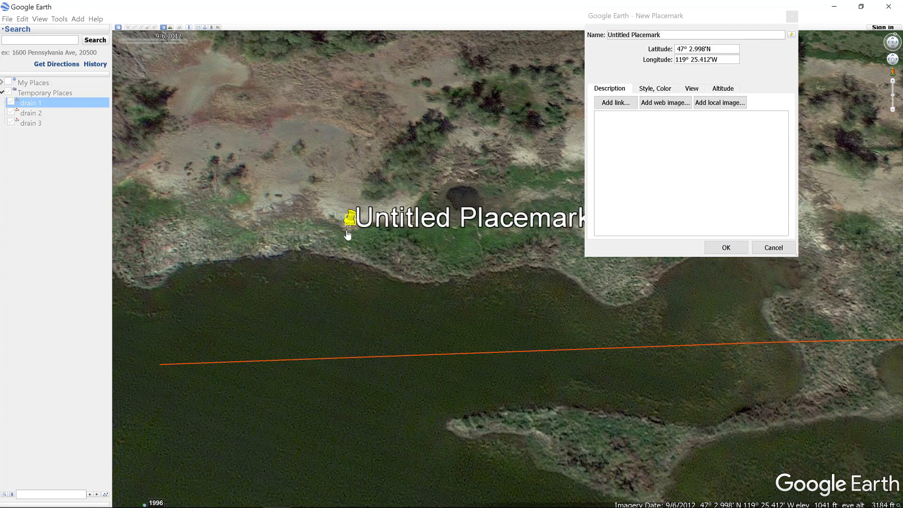
double_click(619, 35)
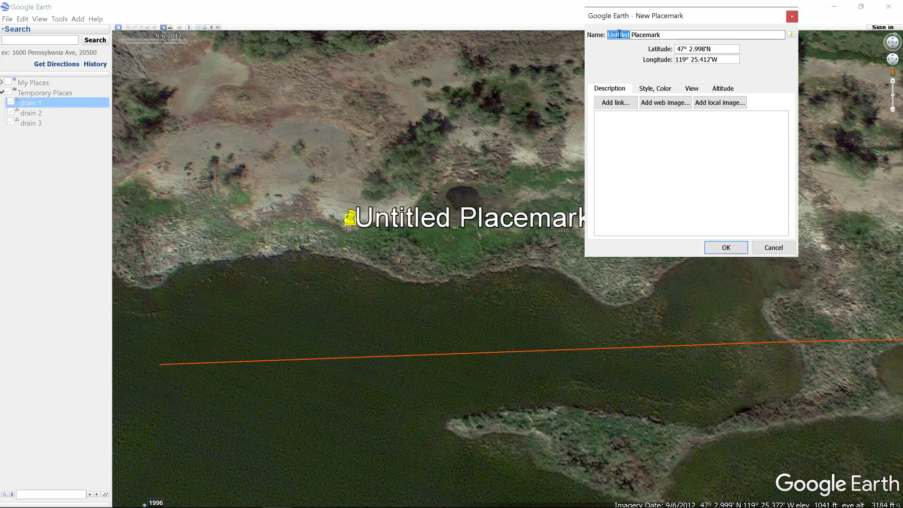
triple_click(619, 35)
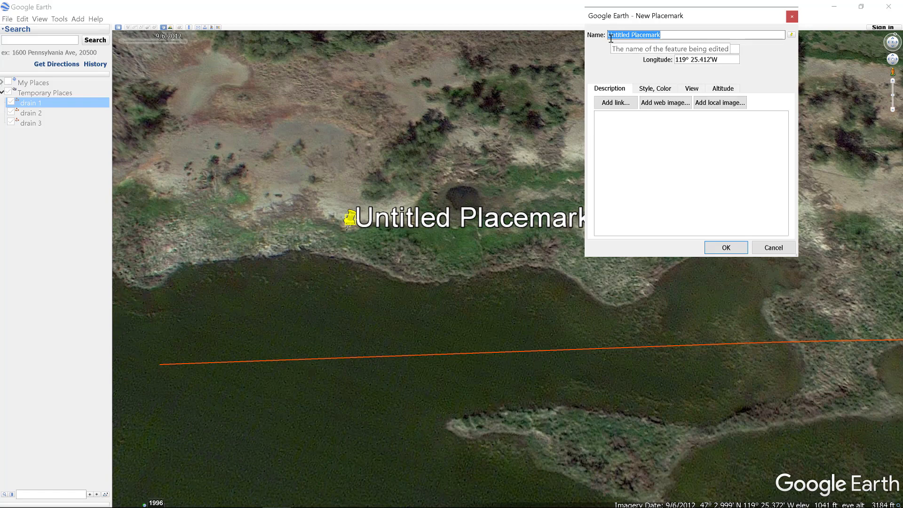
type("p")
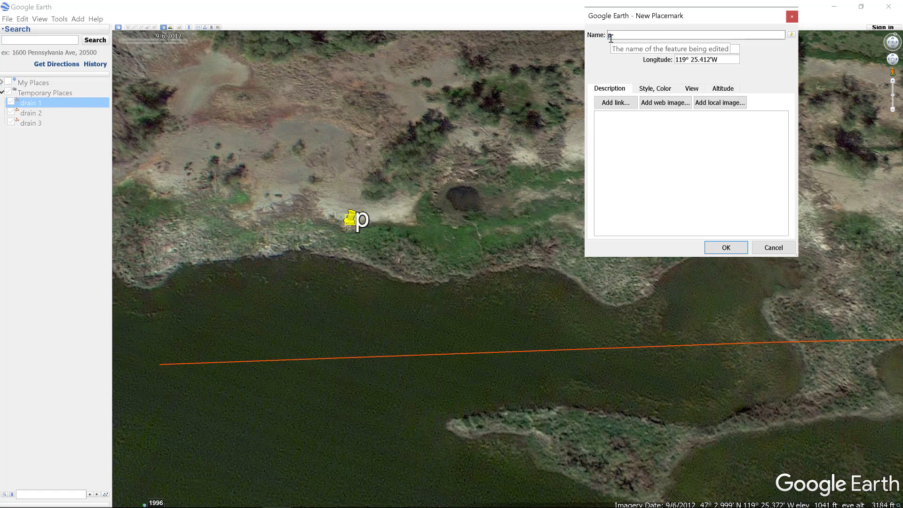
type("s1")
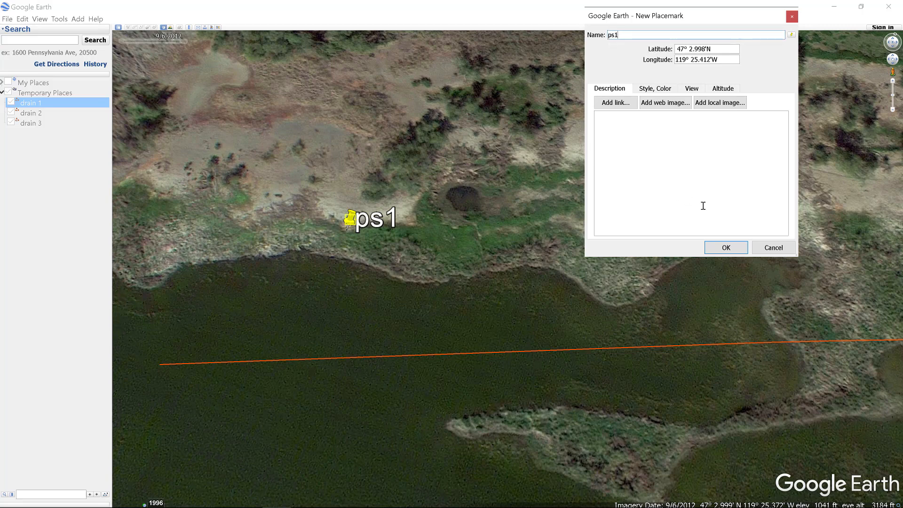
left_click(660, 91)
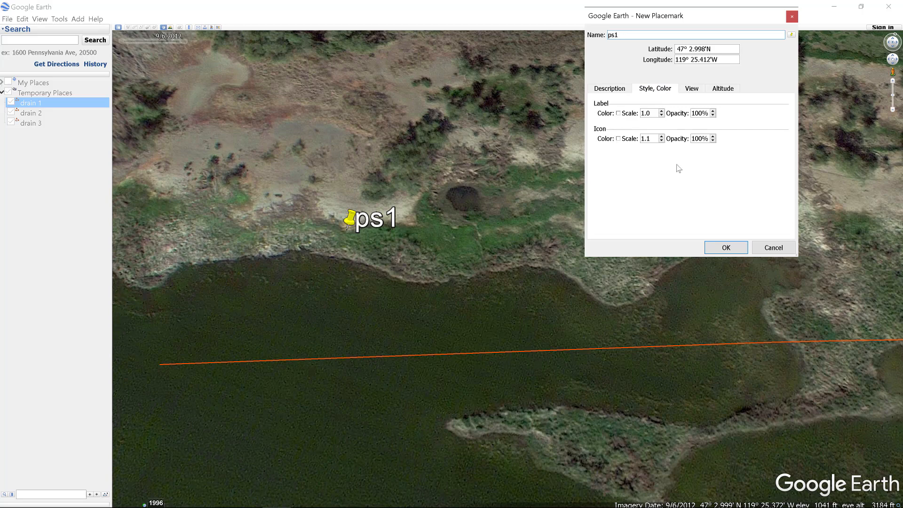
left_click(725, 248)
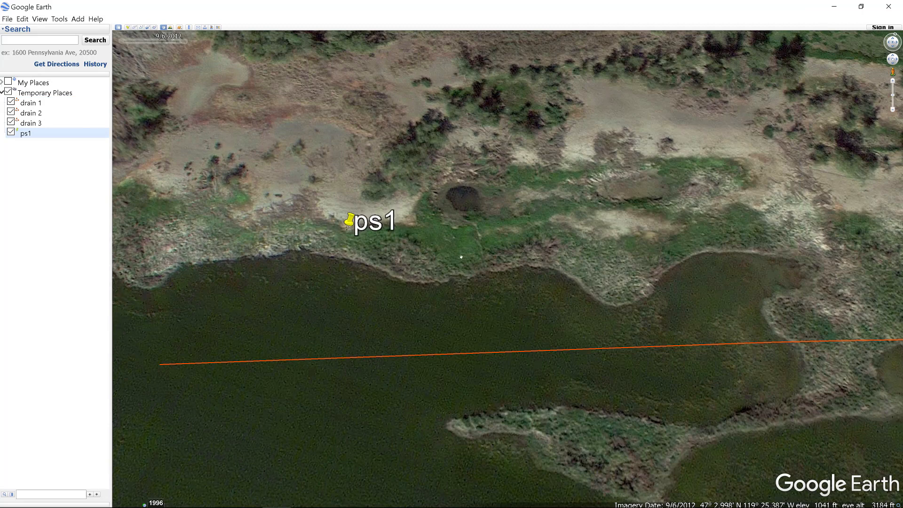
Add a placemark named "holes" on the small dark water hole just east of ps1
key("ctrl+shift+p")
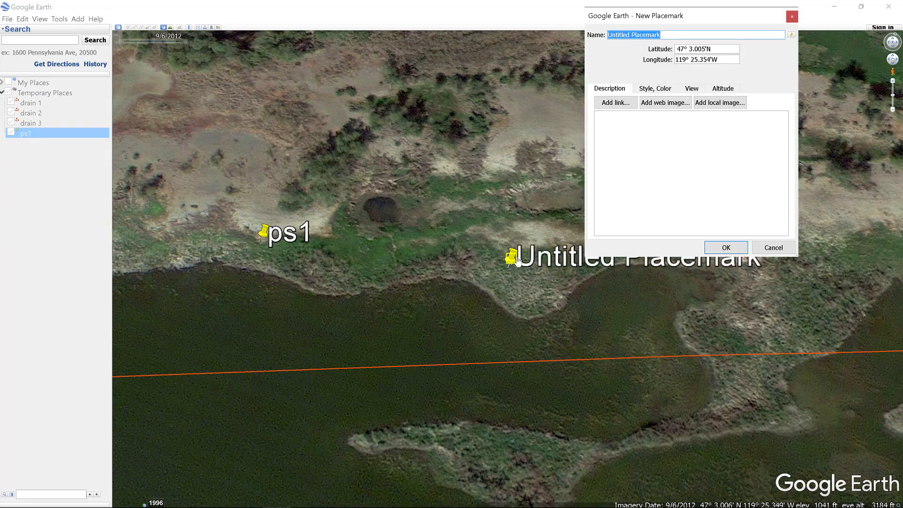
left_click_drag(517, 260, 383, 218)
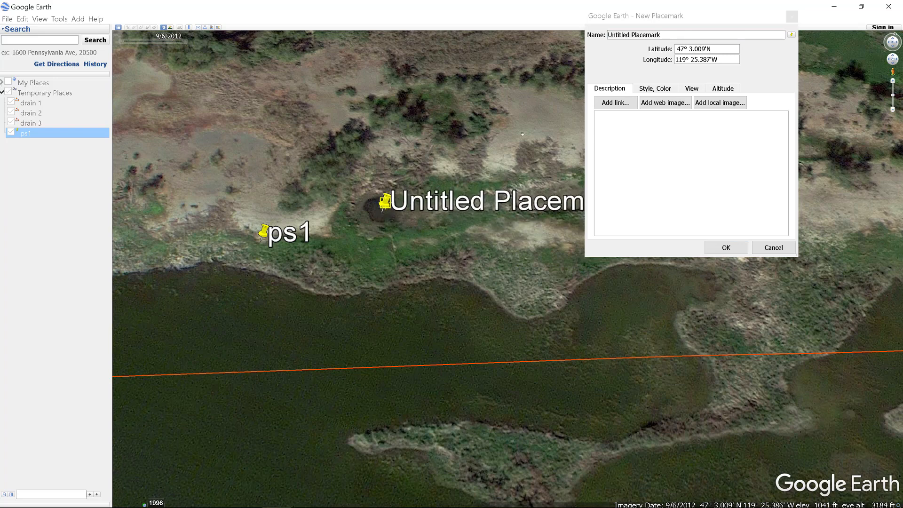
double_click(661, 35)
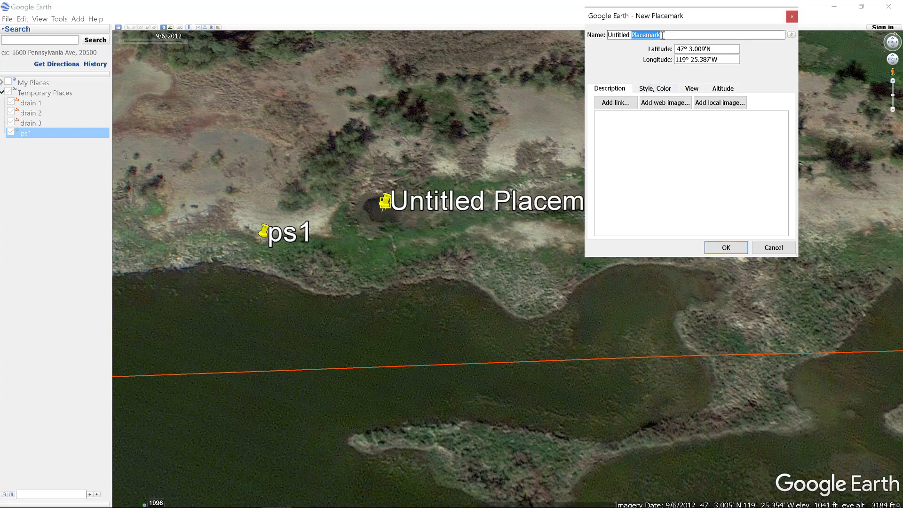
triple_click(661, 35)
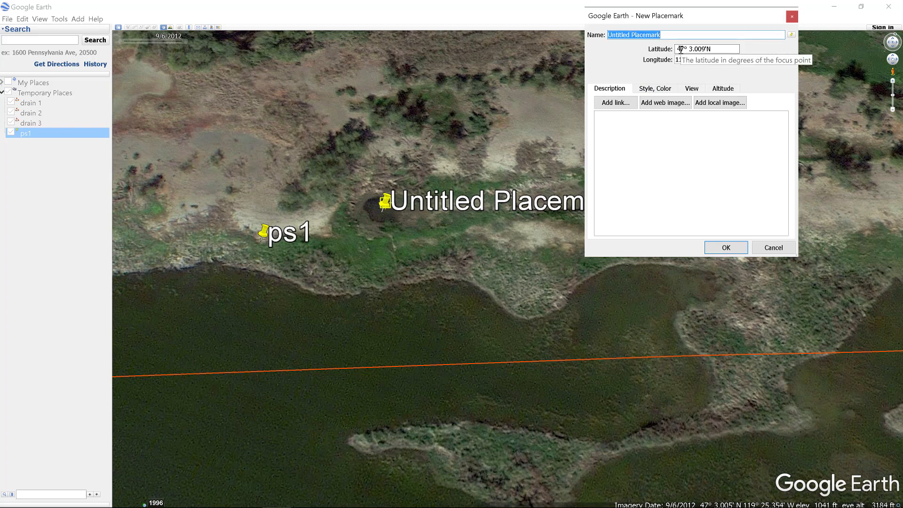
type("holes")
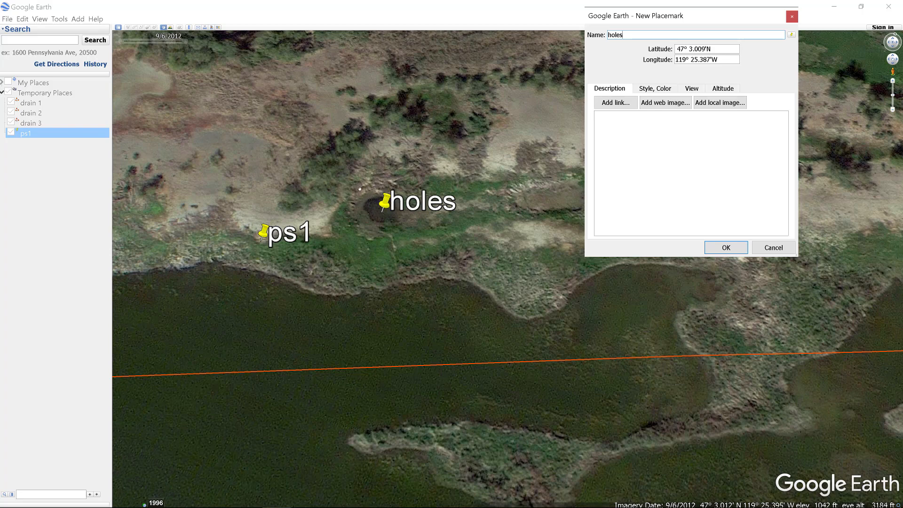
left_click(721, 244)
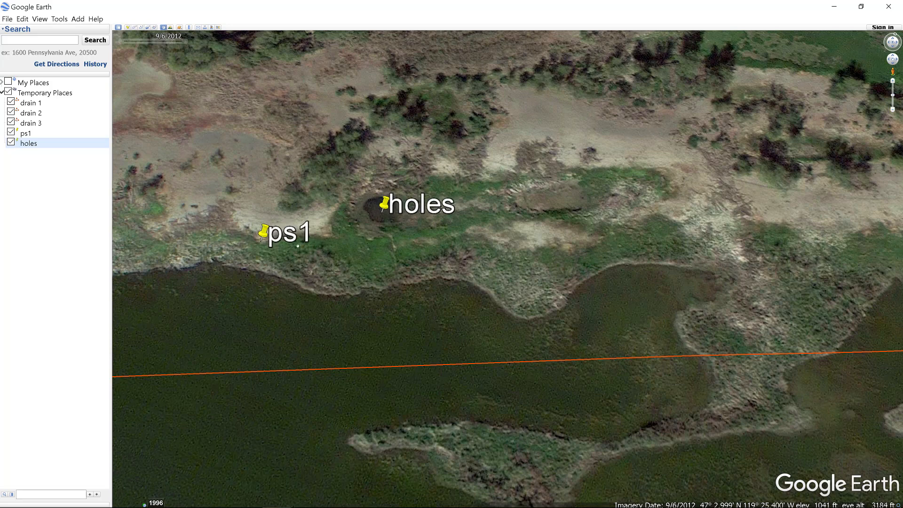
Add a placemark named "ps2" at the sandy bank's edge north of the elongated pond that drain 1 crosses, east of holes
left_click_drag(421, 277, 353, 281)
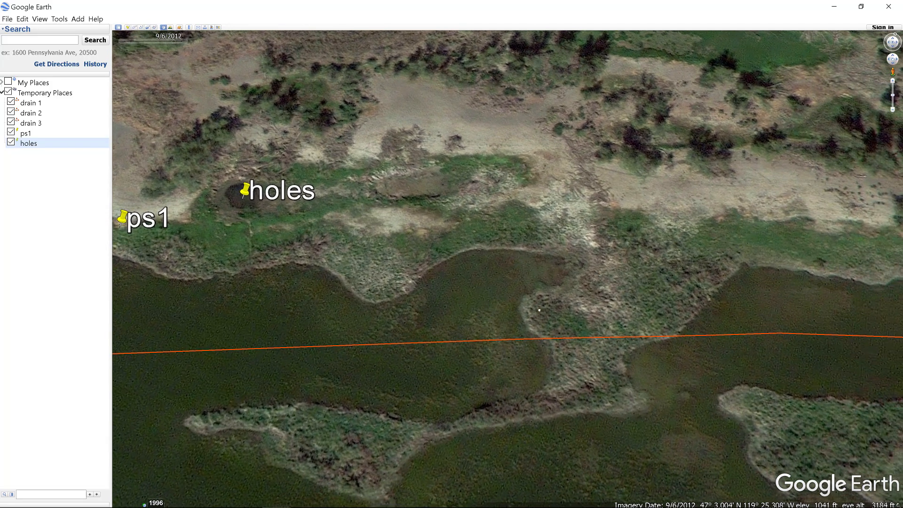
left_click_drag(544, 309, 343, 268)
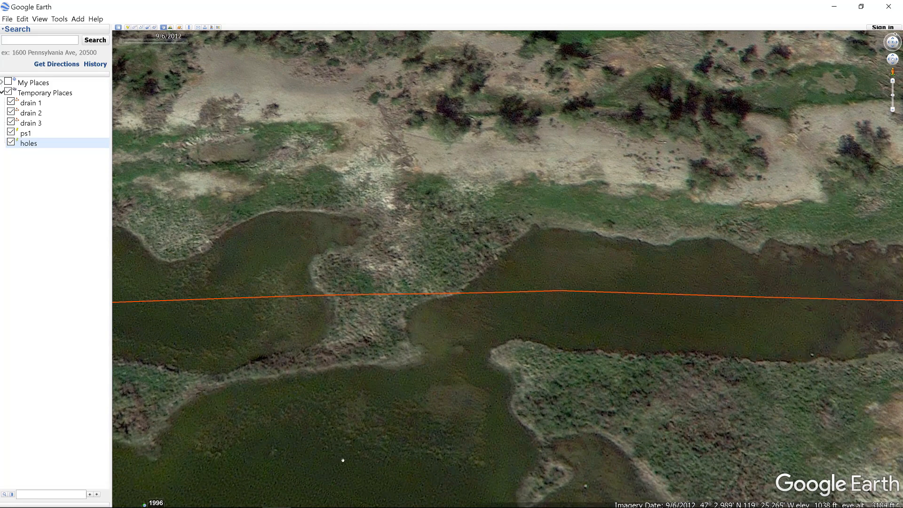
left_click_drag(550, 278, 322, 270)
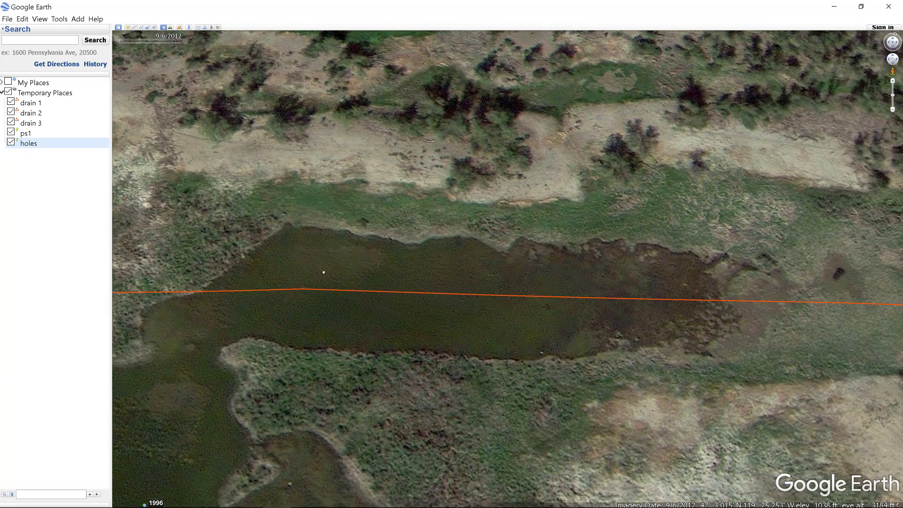
left_click_drag(632, 287, 618, 351)
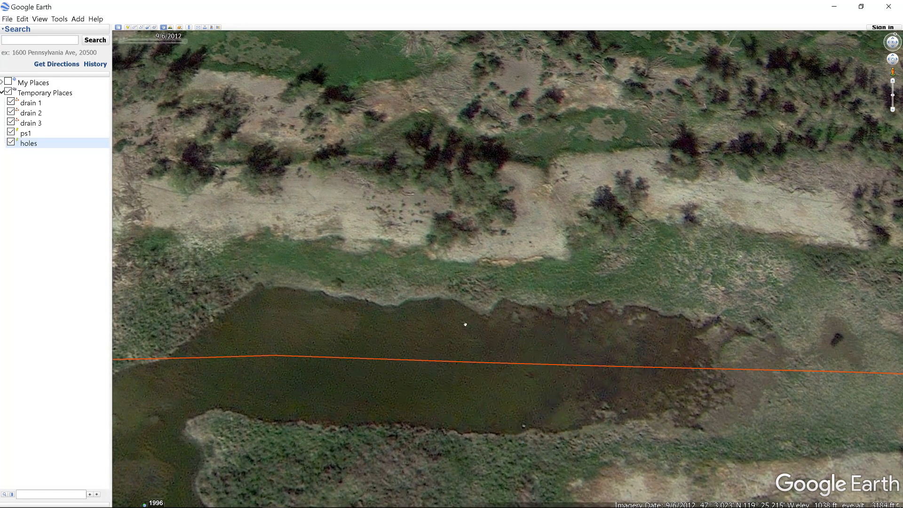
left_click(127, 27)
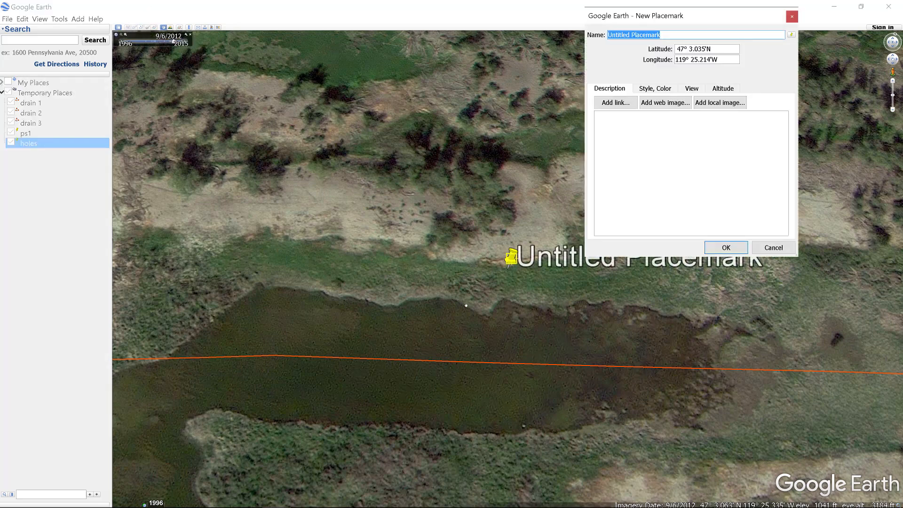
left_click_drag(514, 260, 461, 254)
left_click(634, 29)
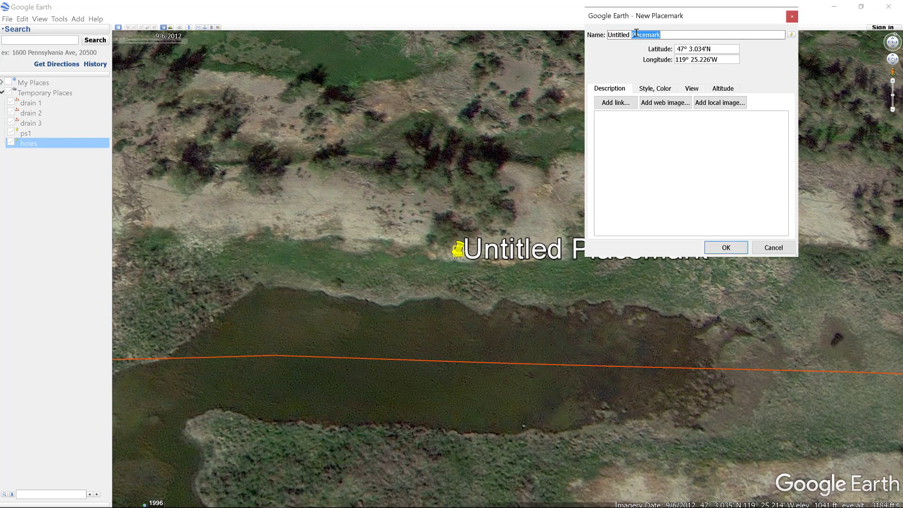
type("ps")
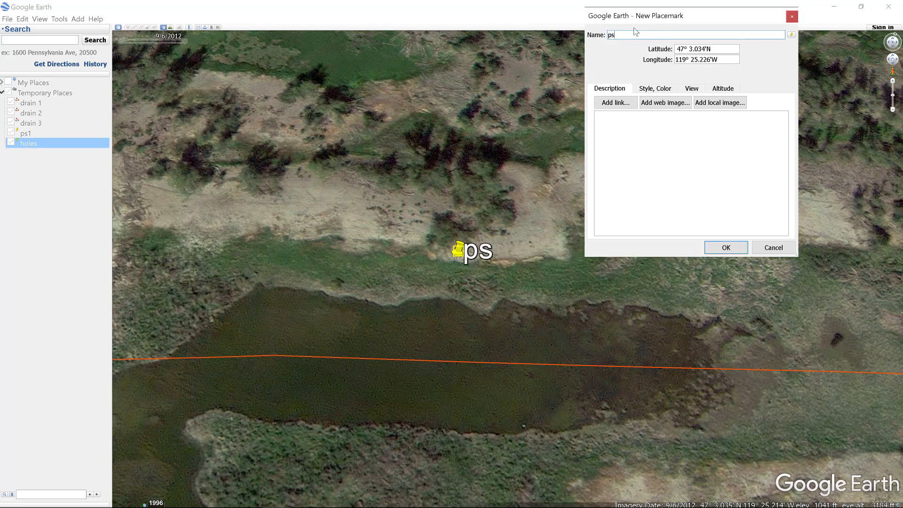
type("2")
left_click(726, 247)
Follow the drain 1 path east to its far end in the green basin and back to the ps2 area, examining the terrain
left_click_drag(727, 249, 301, 205)
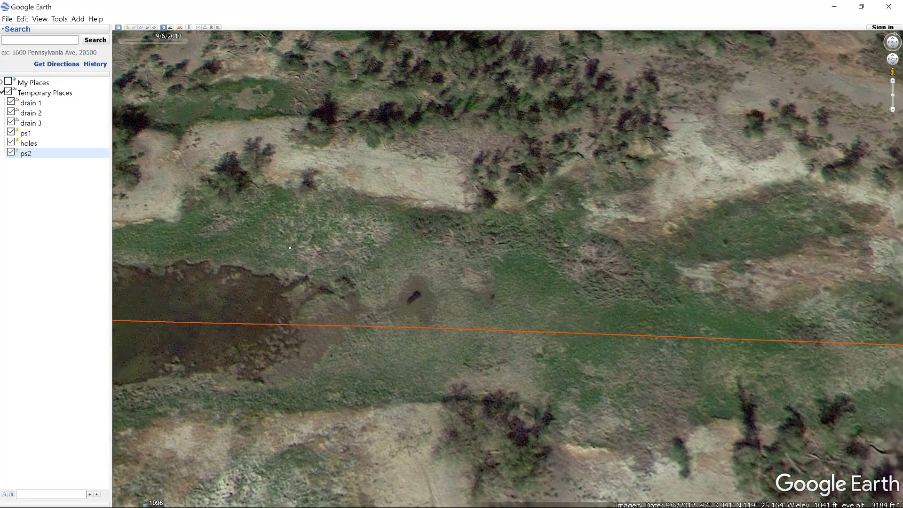
left_click_drag(705, 296, 608, 264)
left_click_drag(704, 273, 282, 224)
left_click_drag(579, 251, 424, 238)
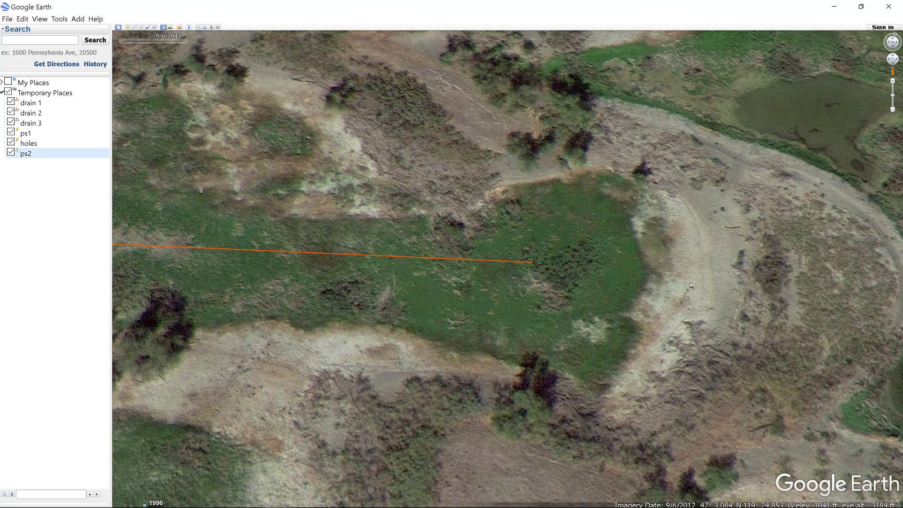
left_click_drag(690, 284, 895, 281)
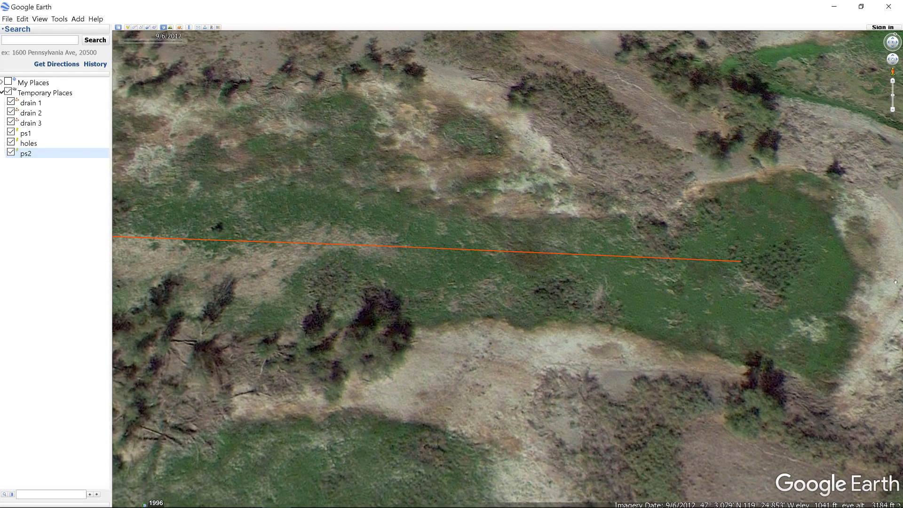
scroll(392, 228, "down", 5)
left_click_drag(141, 221, 579, 217)
left_click_drag(459, 204, 506, 268)
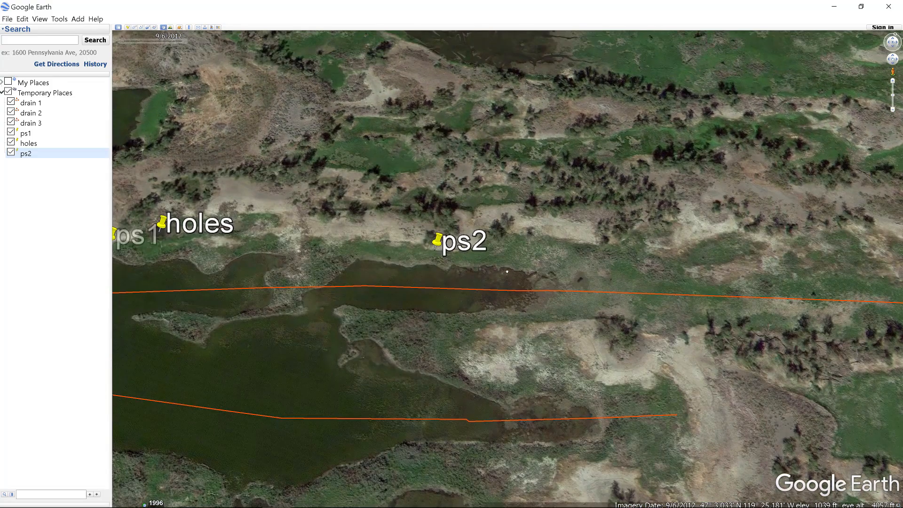
Examine the shoreline around ps1, holes and ps2 and the starting ends of the drain paths in the large pond
scroll(406, 267, "up", 2)
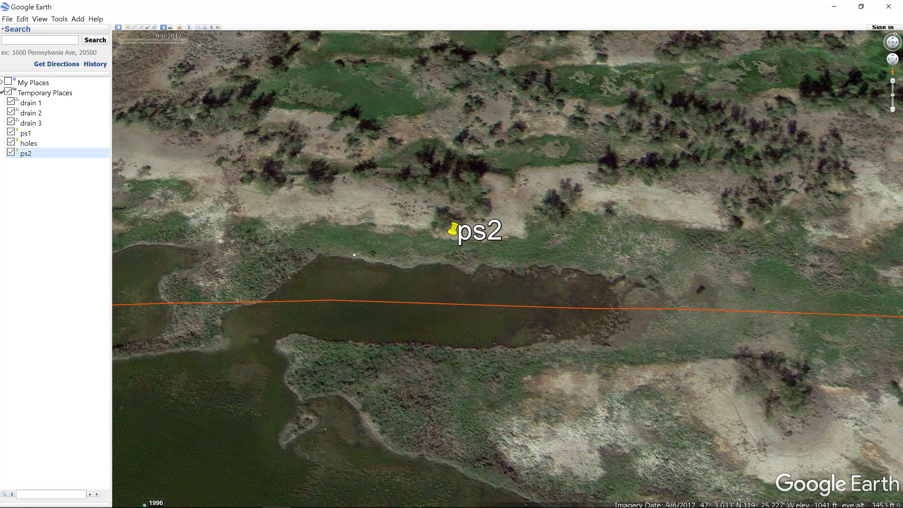
left_click_drag(354, 254, 559, 268)
left_click_drag(314, 253, 366, 254)
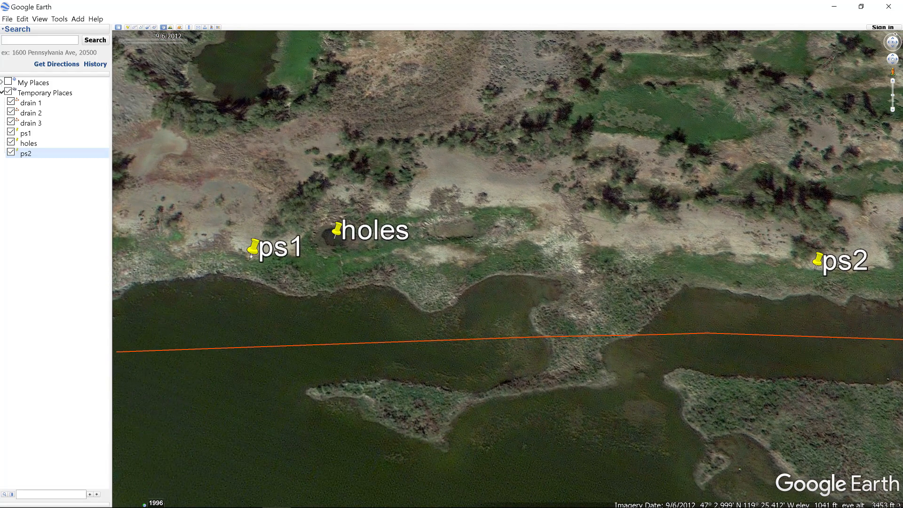
left_click_drag(272, 274, 329, 283)
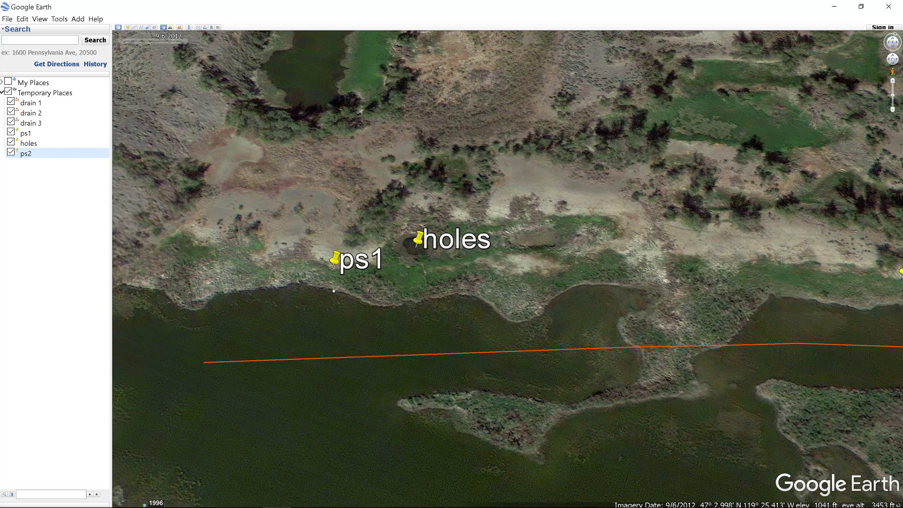
left_click_drag(442, 313, 356, 259)
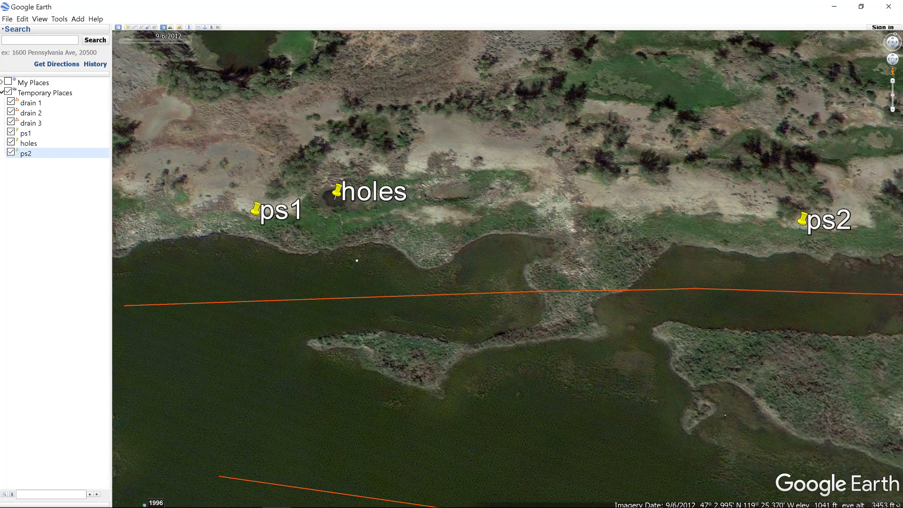
left_click_drag(429, 282, 477, 307)
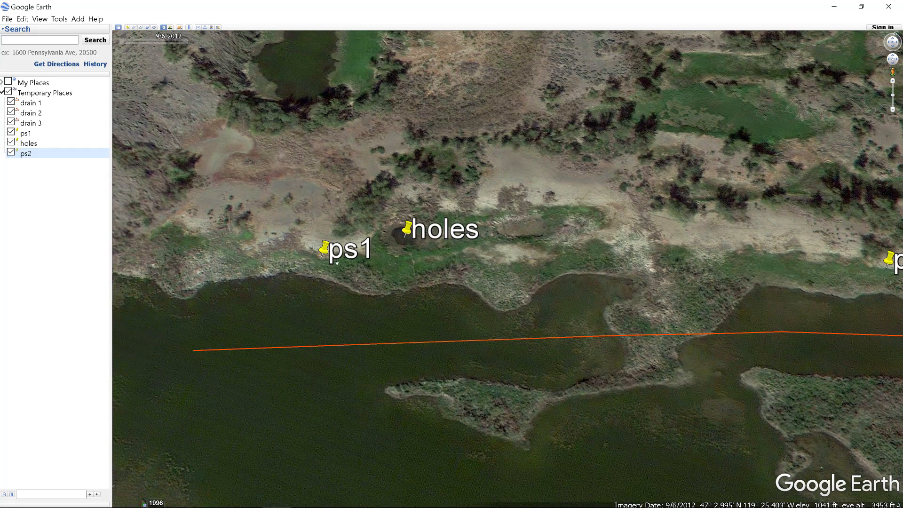
left_click_drag(267, 413, 304, 301)
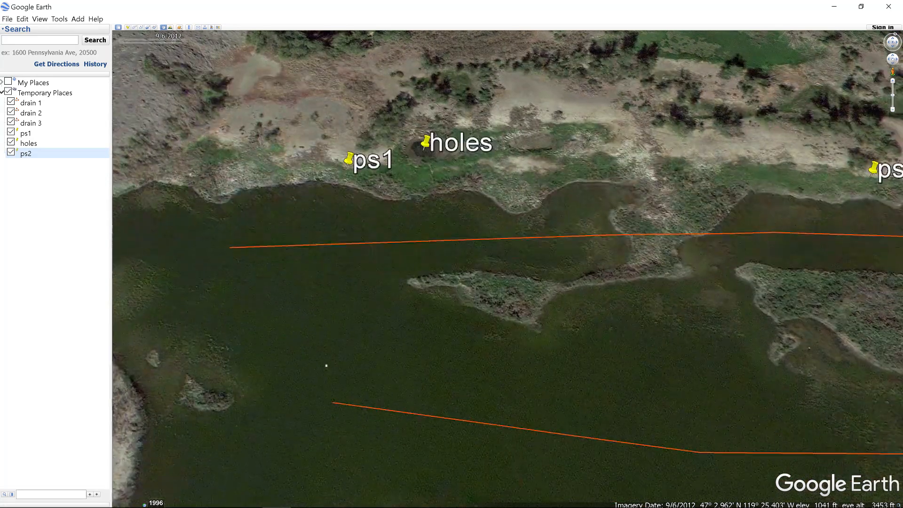
left_click_drag(433, 377, 406, 334)
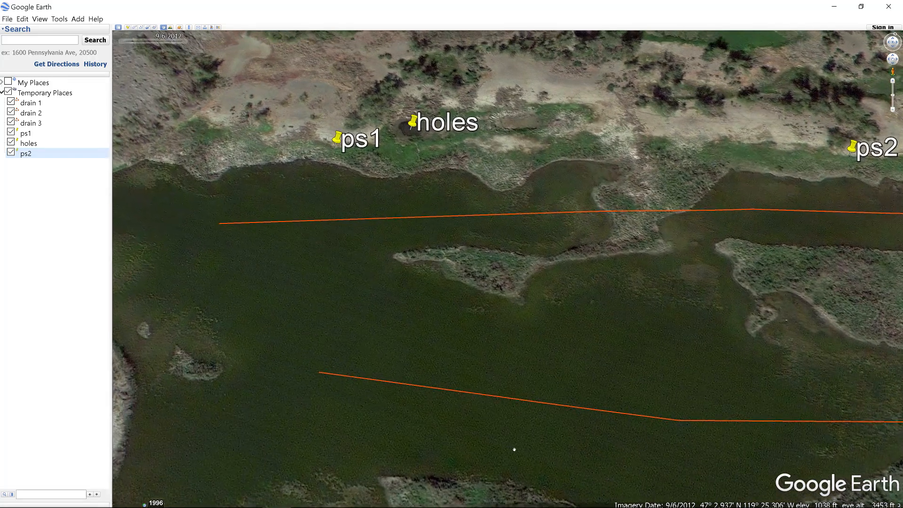
left_click_drag(297, 441, 299, 407)
left_click_drag(245, 259, 282, 402)
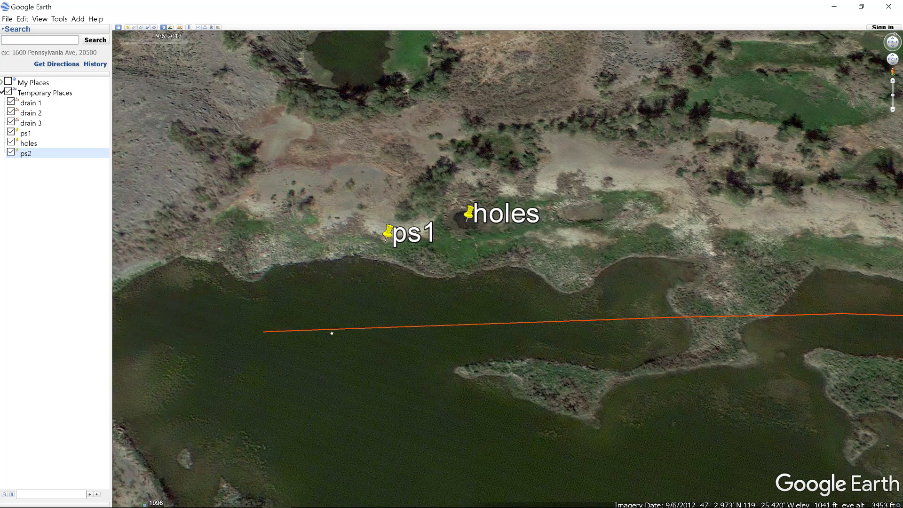
Switch the historical imagery to 5/6/2015 and view the drain paths and placemarks together over the high water
left_click(187, 43)
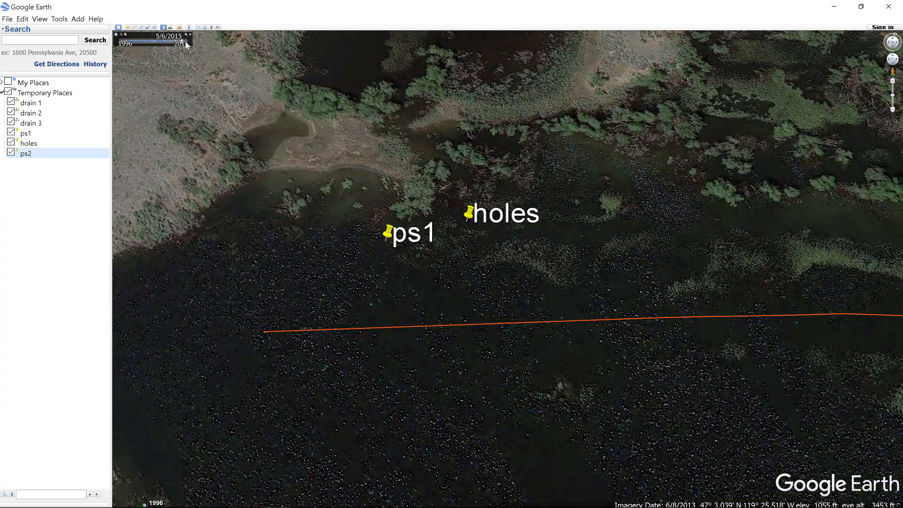
scroll(271, 296, "down", 3)
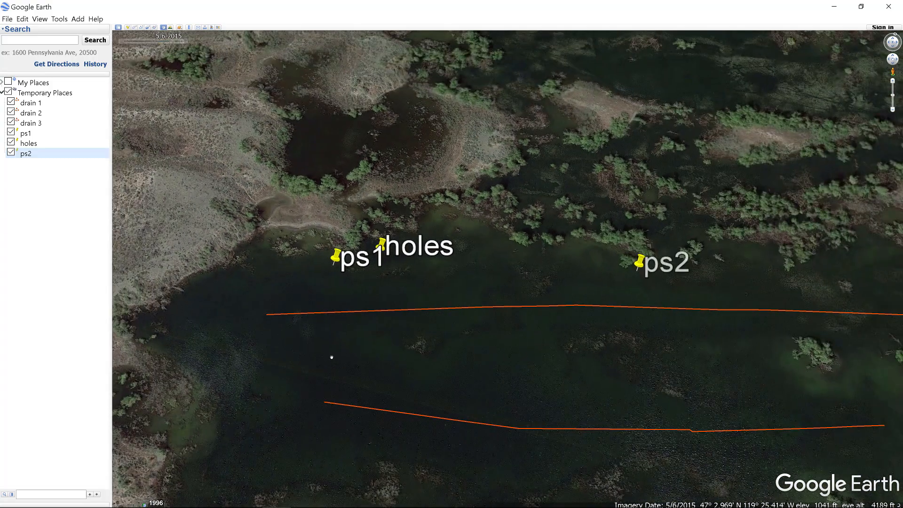
Examine the drain paths over the high water, then return the historical imagery to 9/6/2012 and view the same shoreline at low water
left_click_drag(425, 359, 328, 389)
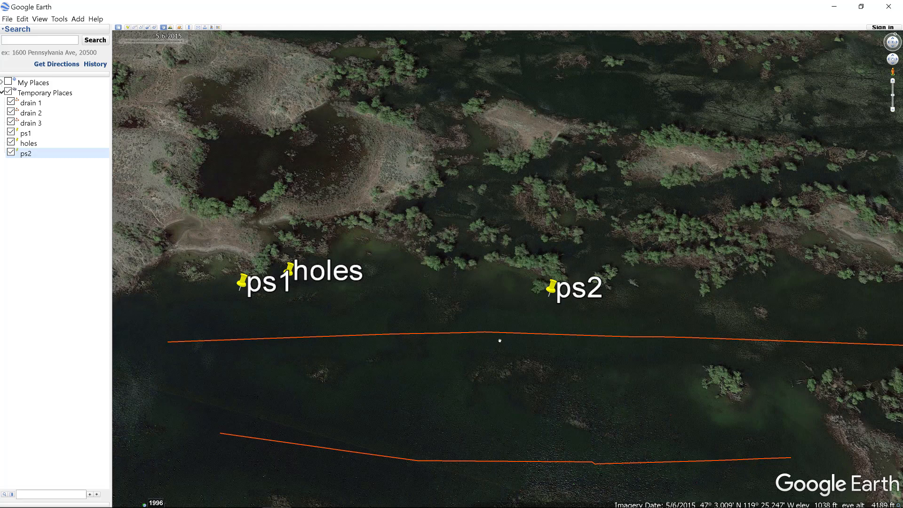
left_click_drag(501, 341, 481, 329)
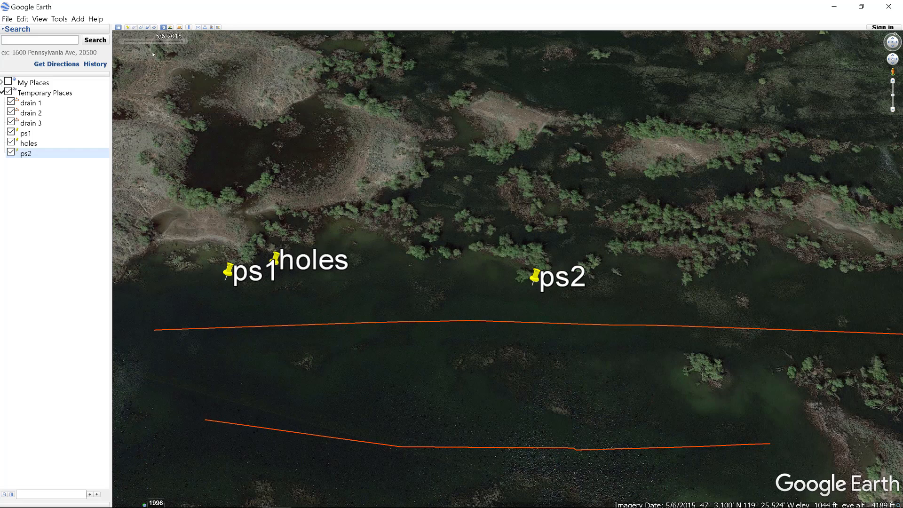
left_click(123, 43)
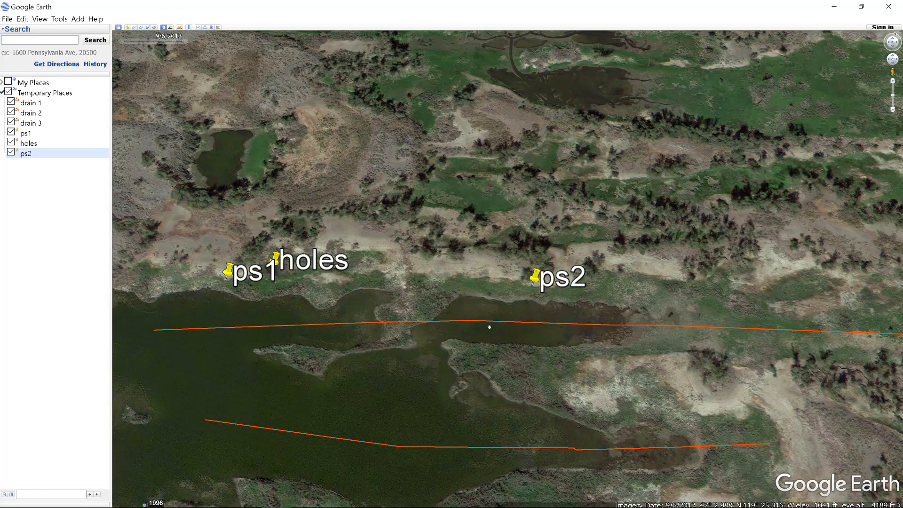
left_click_drag(444, 339, 480, 293)
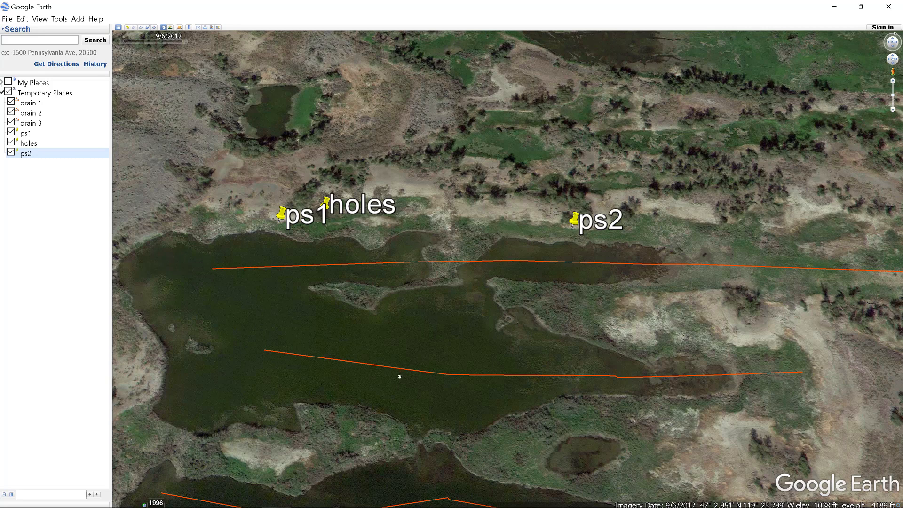
left_click_drag(398, 374, 399, 365)
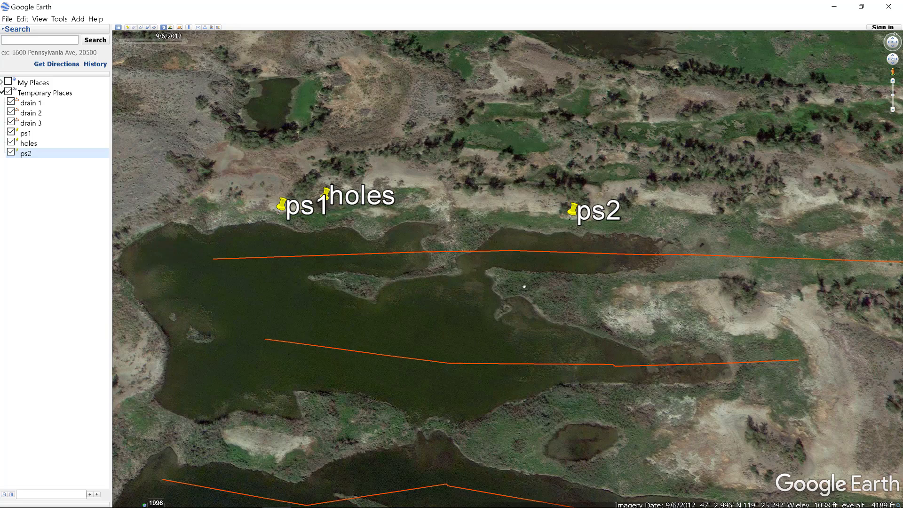
Delete the ps1 placemark from the sandy bank's edge just west of holes
left_click_drag(515, 281, 524, 301)
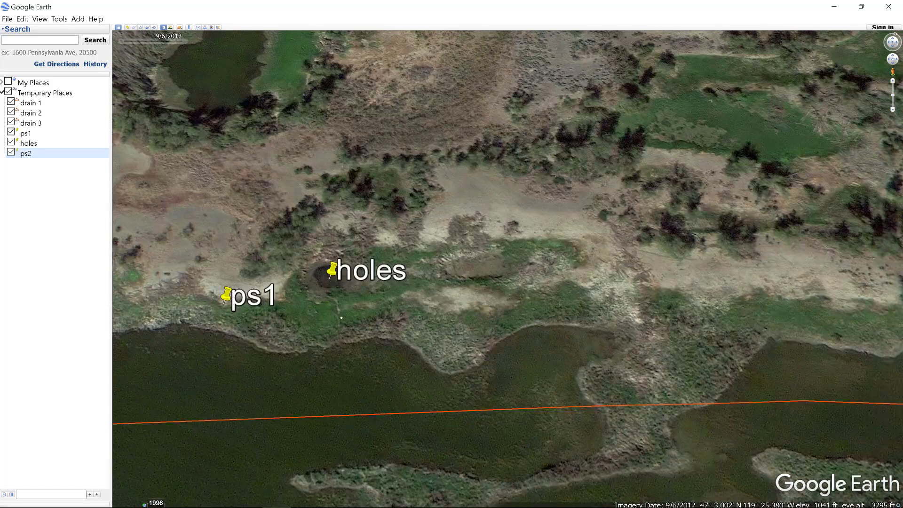
left_click_drag(340, 315, 539, 324)
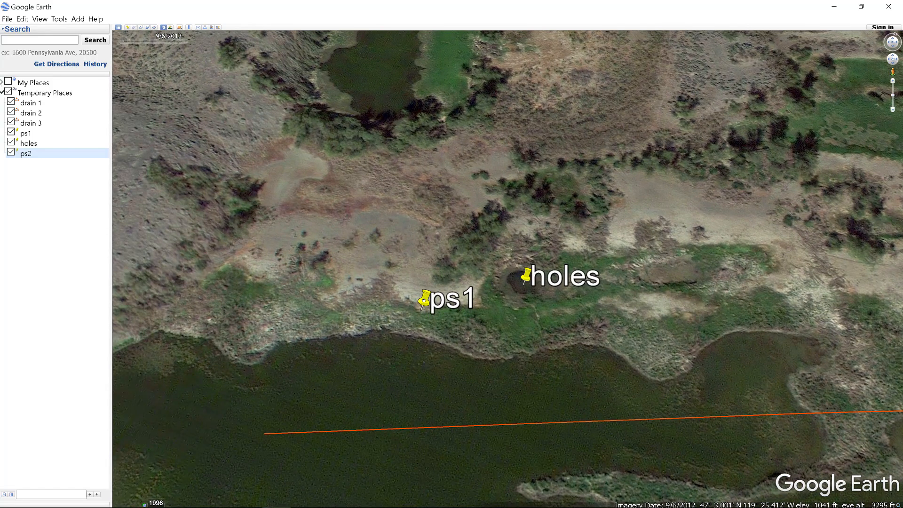
right_click(425, 301)
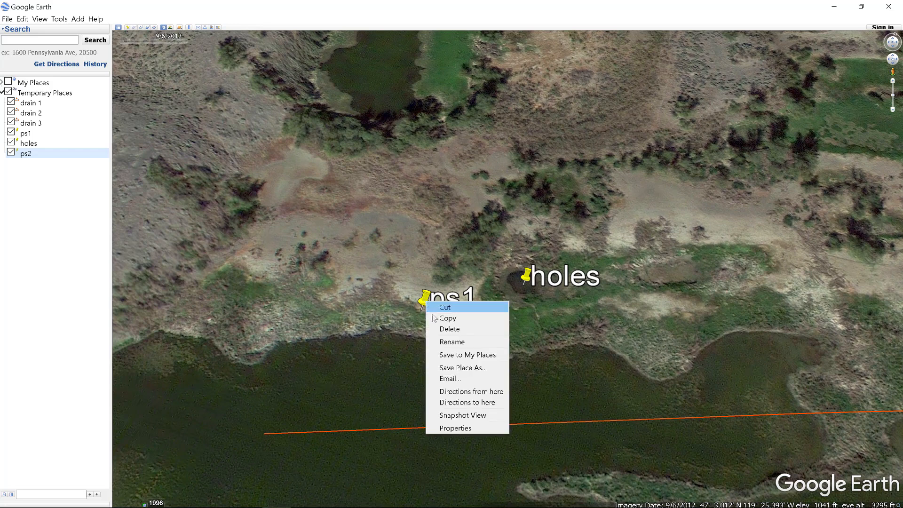
left_click(442, 329)
left_click(432, 280)
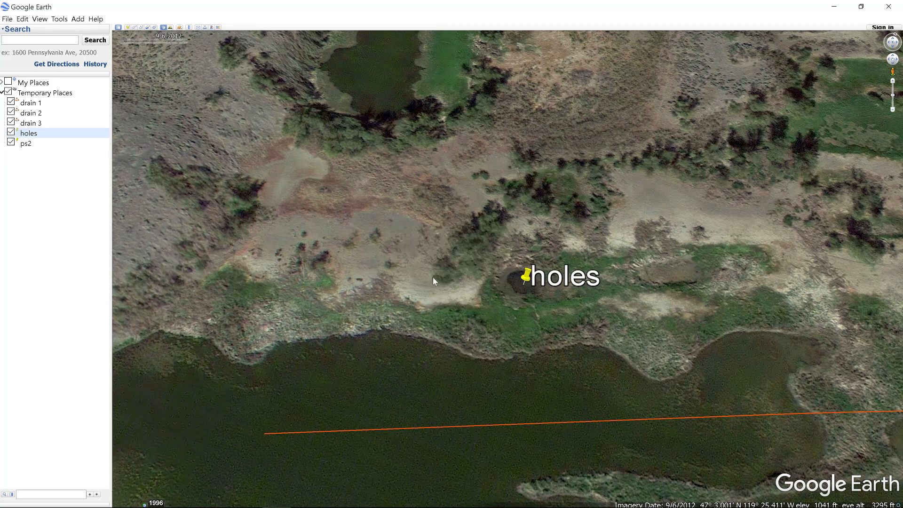
Add a placemark named "catch" at the east tip of the bare sandy bank, just west of holes
left_click_drag(501, 342, 533, 337)
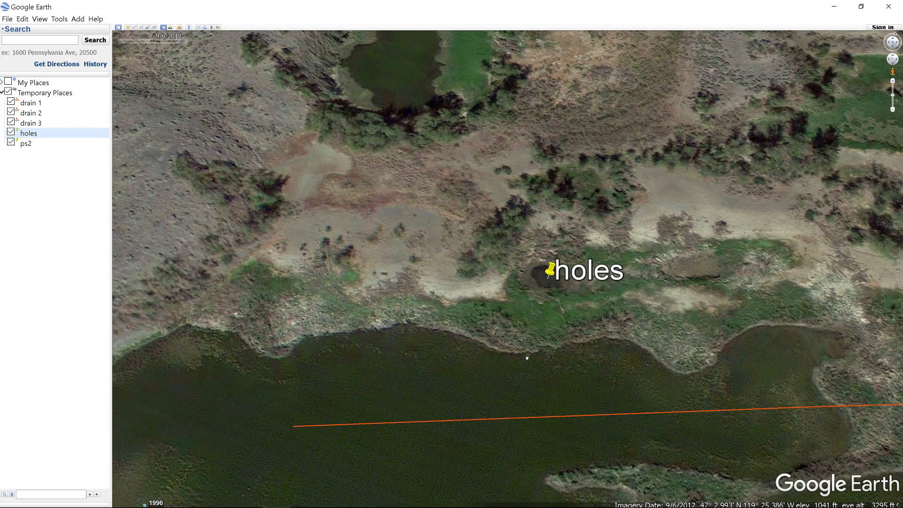
left_click_drag(368, 410, 353, 366)
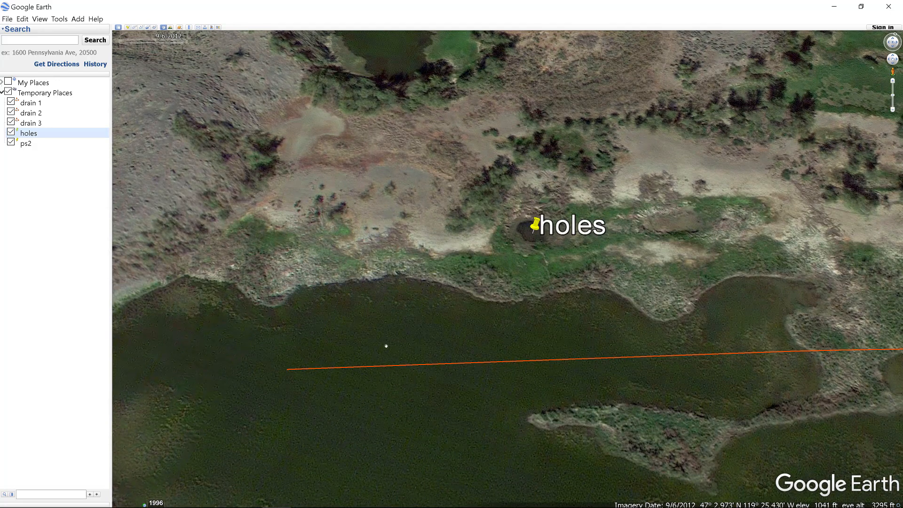
left_click(127, 28)
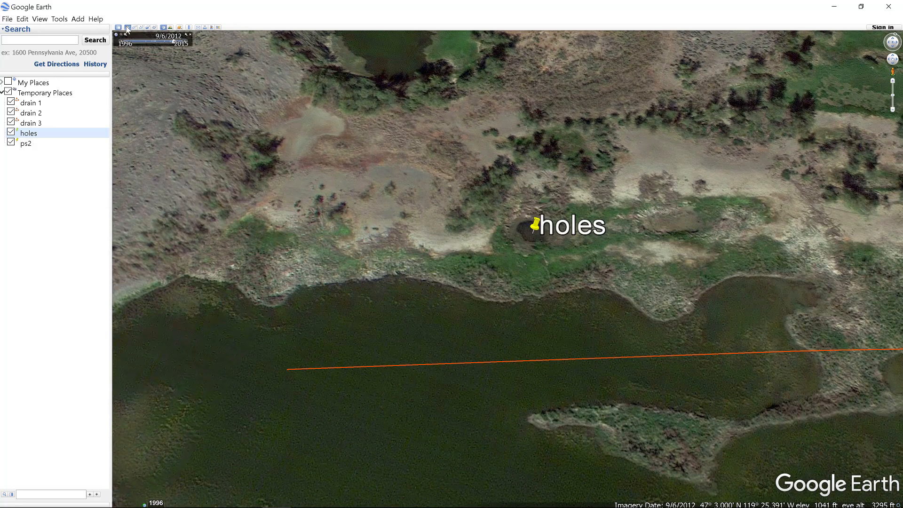
left_click_drag(514, 259, 479, 253)
double_click(619, 35)
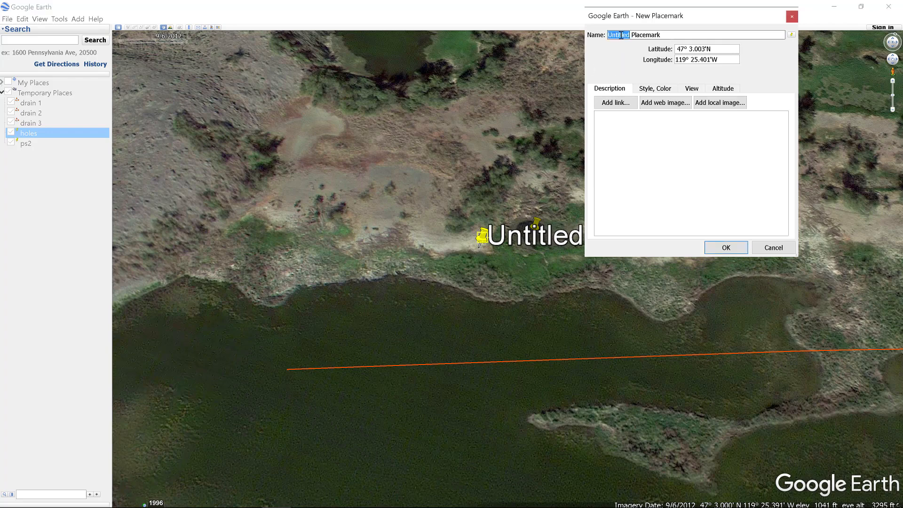
triple_click(620, 35)
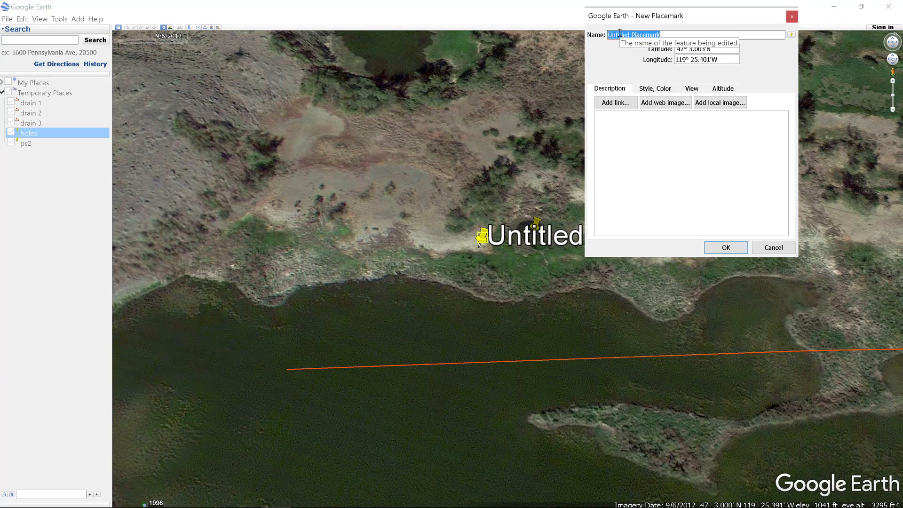
type("catch")
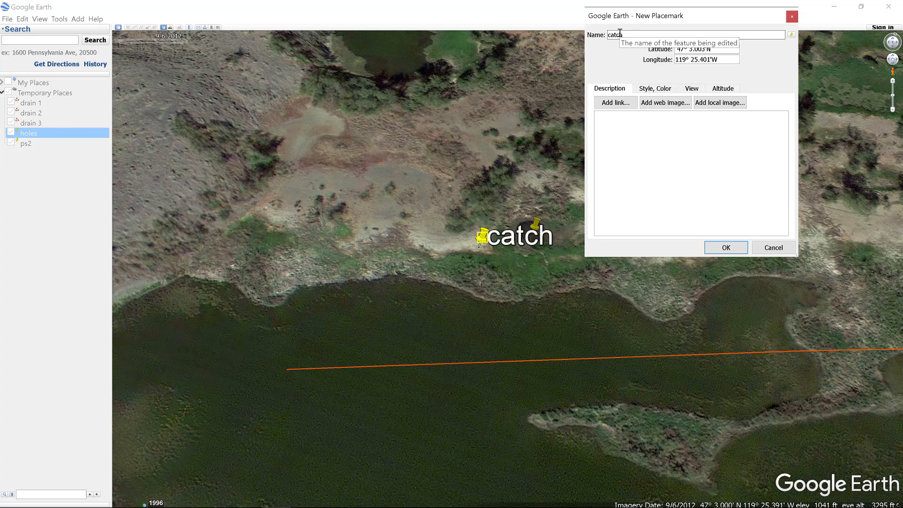
left_click(719, 246)
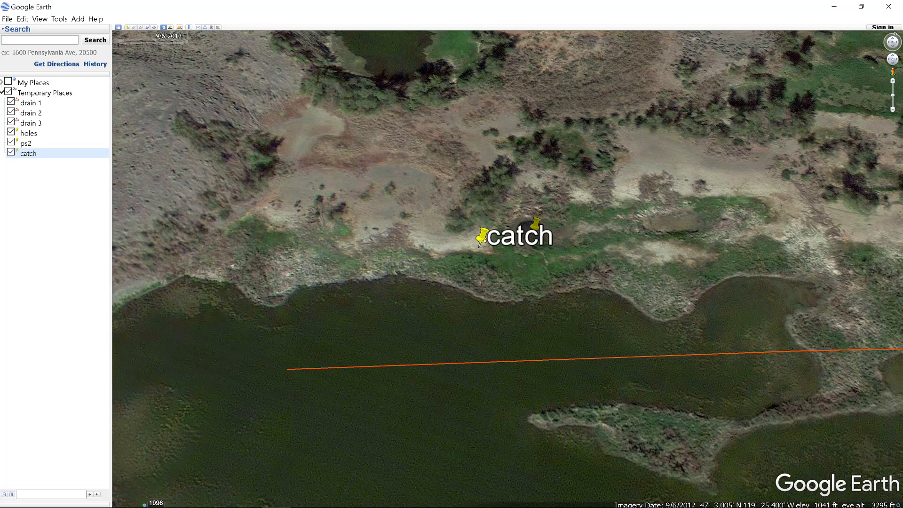
Compare the catch and holes area on the 5/6/2015 and 9/6/2012 imagery, and examine the pond shore around drain 1's west end
left_click(187, 43)
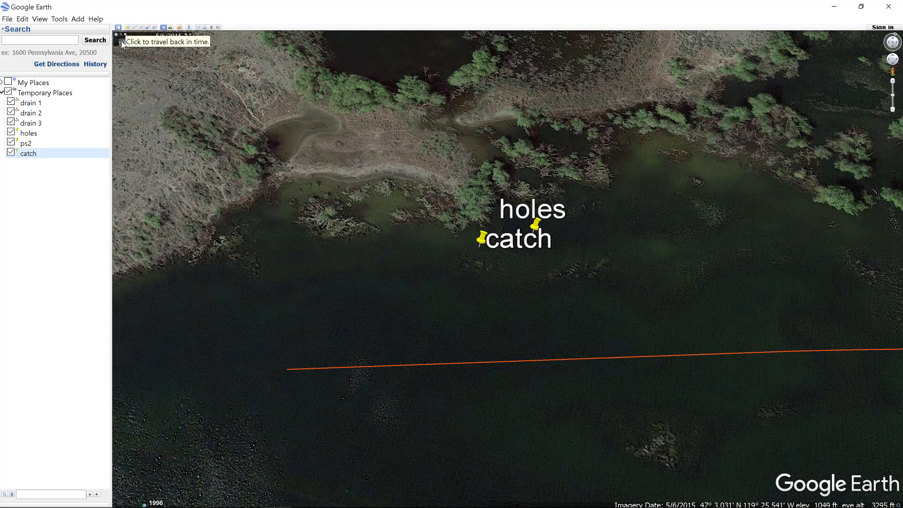
left_click(122, 44)
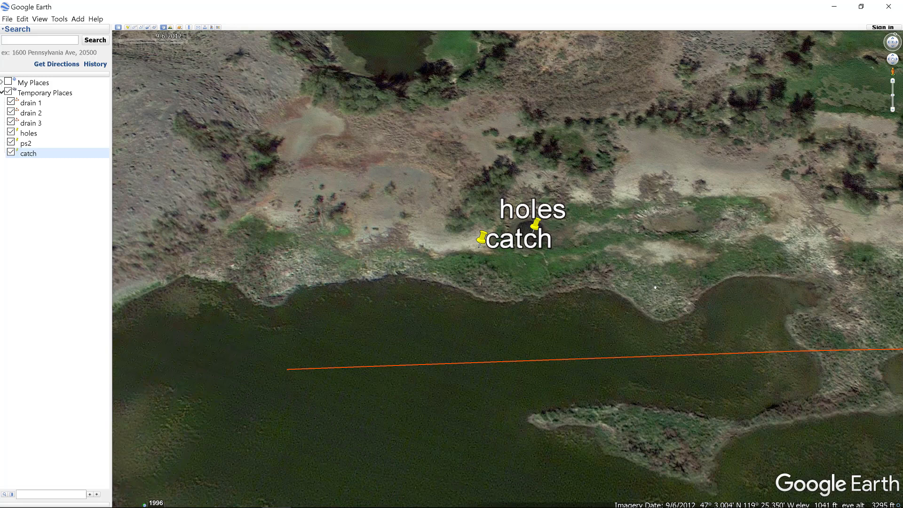
left_click_drag(655, 287, 651, 255)
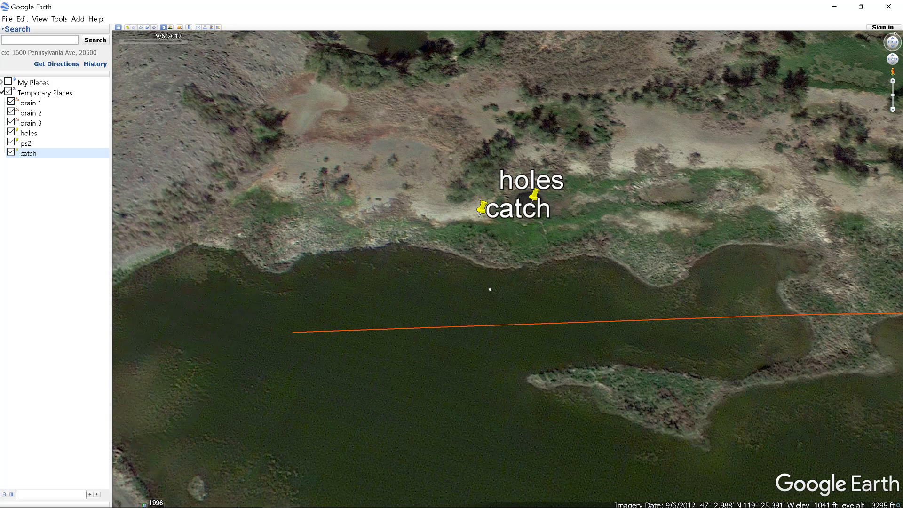
left_click_drag(489, 288, 518, 275)
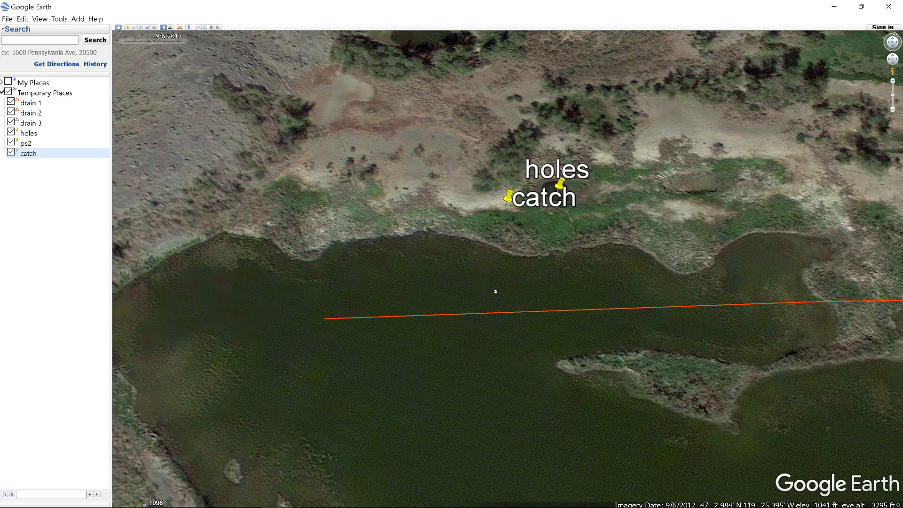
left_click_drag(495, 292, 478, 240)
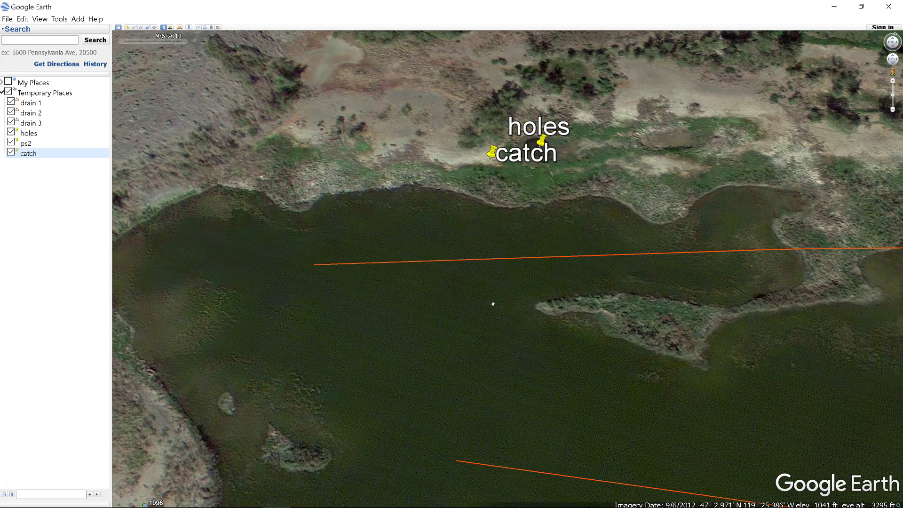
left_click_drag(495, 302, 562, 269)
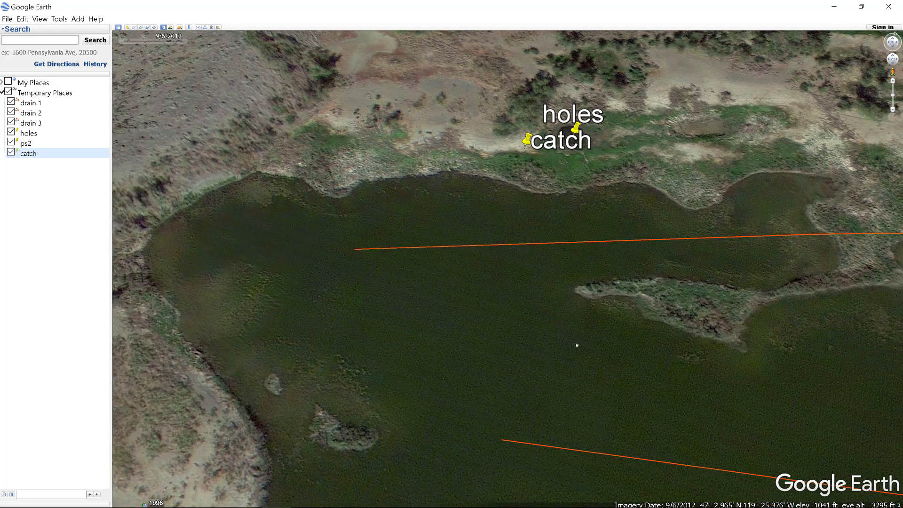
Examine the large pond south of catch and select the drain 2 path that runs through its middle
left_click_drag(611, 364, 429, 322)
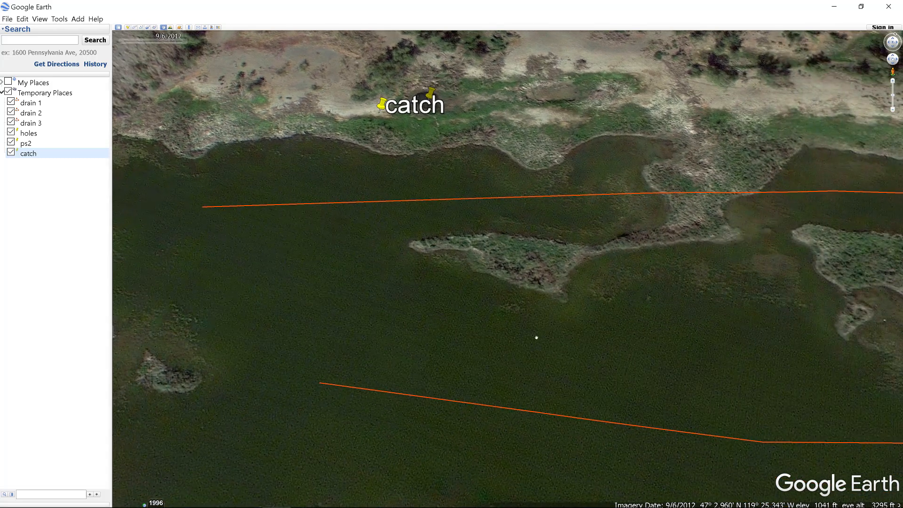
left_click_drag(544, 322, 435, 258)
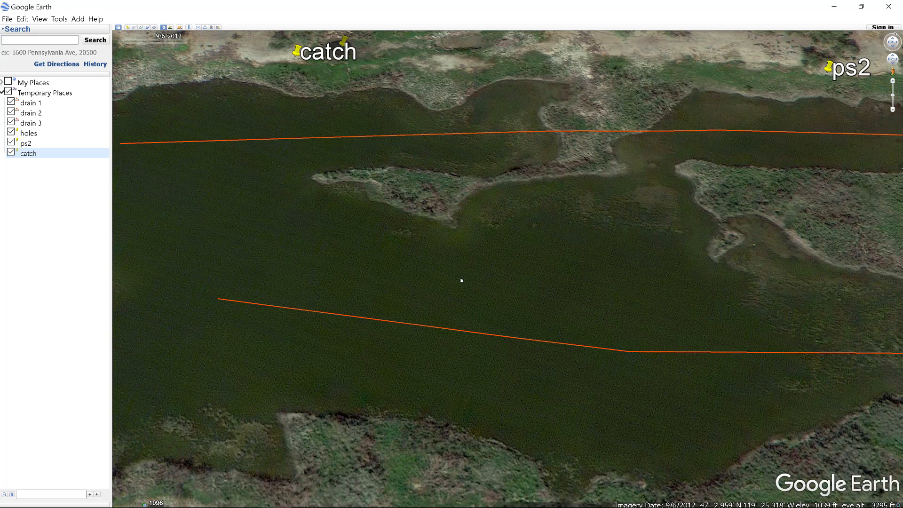
left_click_drag(484, 319, 448, 266)
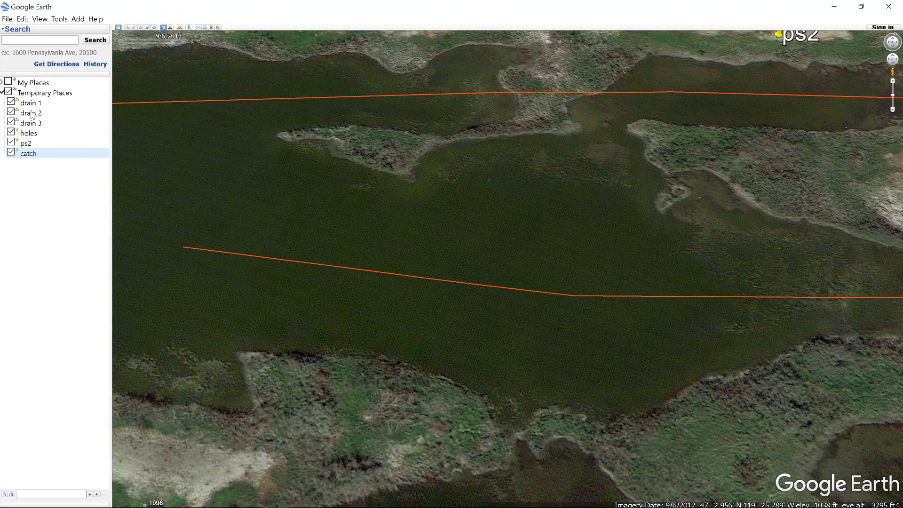
left_click(238, 252)
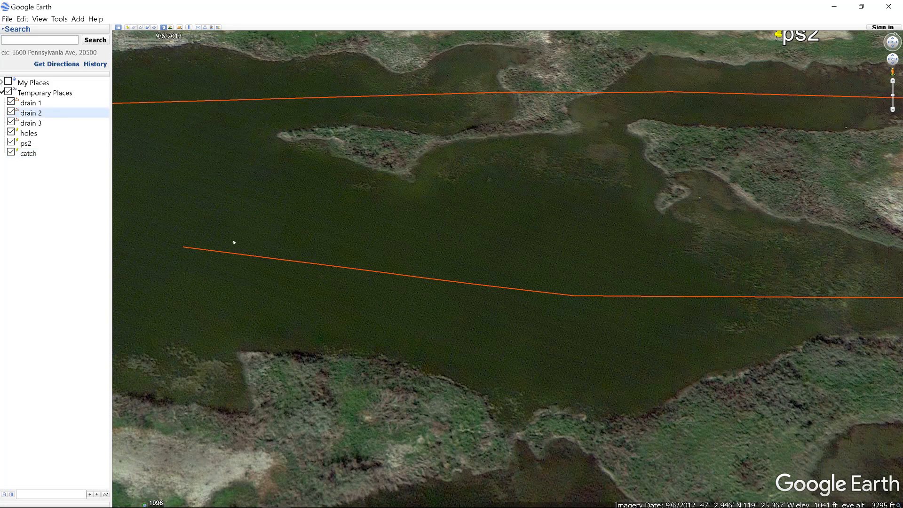
left_click_drag(315, 233, 351, 300)
scroll(371, 281, "down", 3)
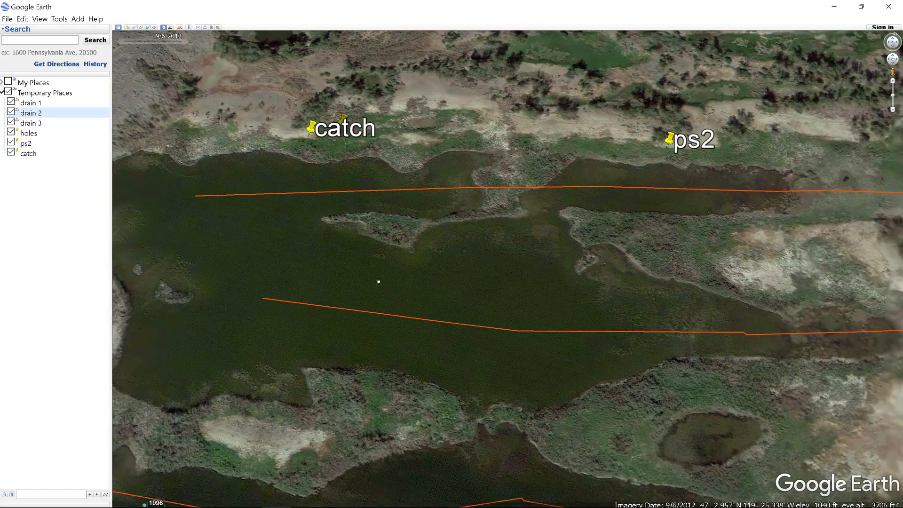
Select drain 1 and drain 2 in turn to compare their starting ends with the catch and holes placemarks
left_click_drag(544, 199, 495, 203)
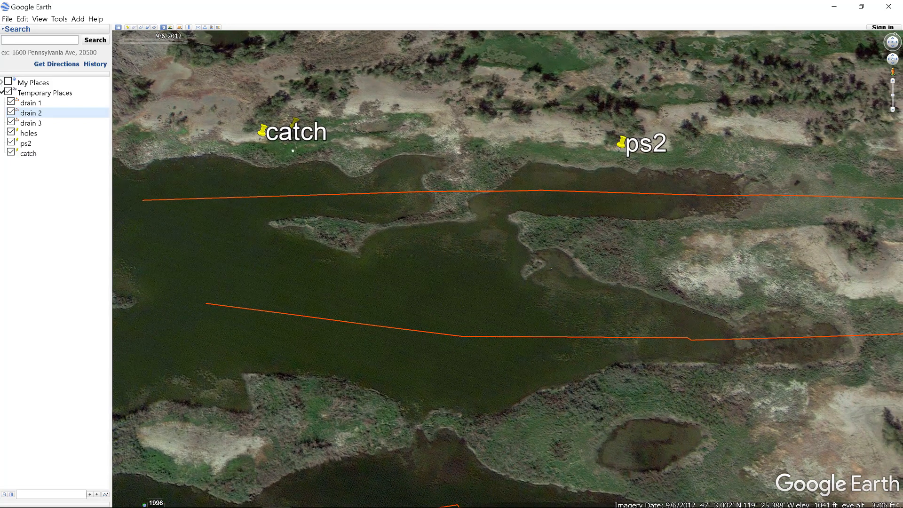
left_click_drag(294, 219, 327, 219)
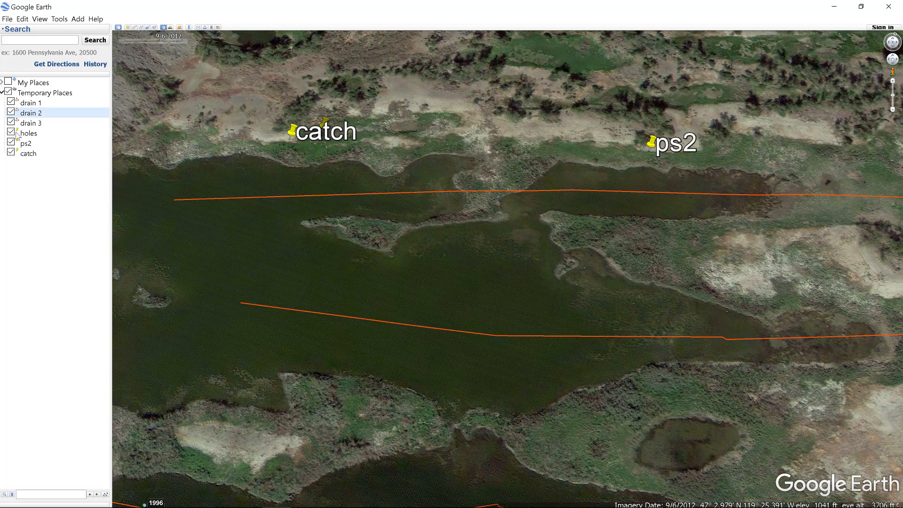
left_click(230, 198)
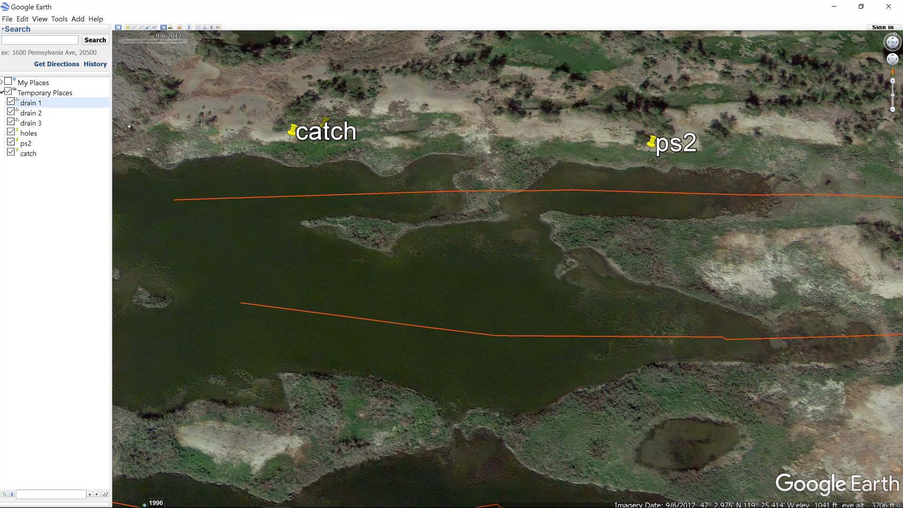
left_click(260, 305)
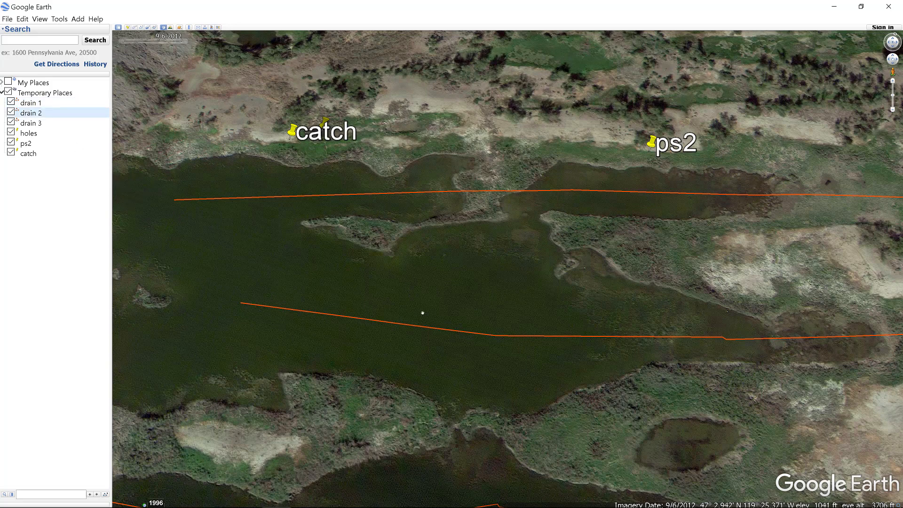
Follow the drain 2 path east through the narrowing pond to its far end, examining the surrounding banks
scroll(422, 313, "down", 2)
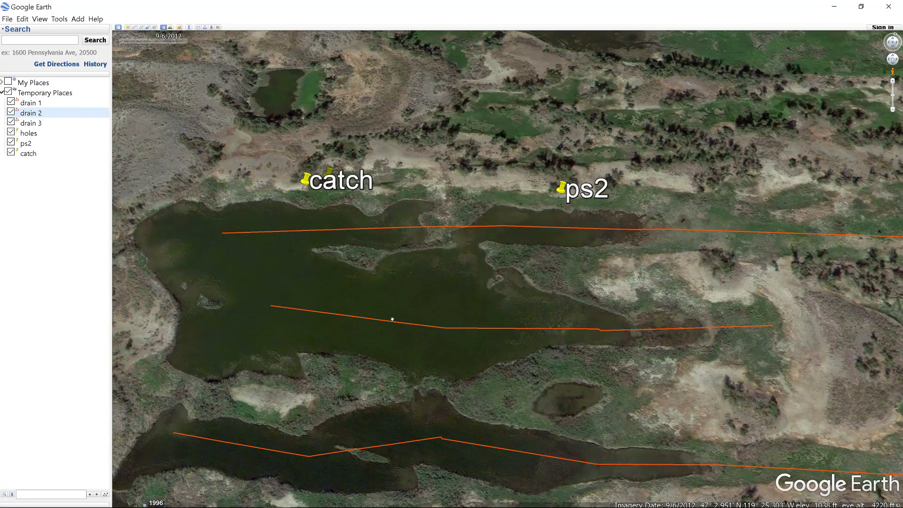
scroll(435, 318, "up", 1)
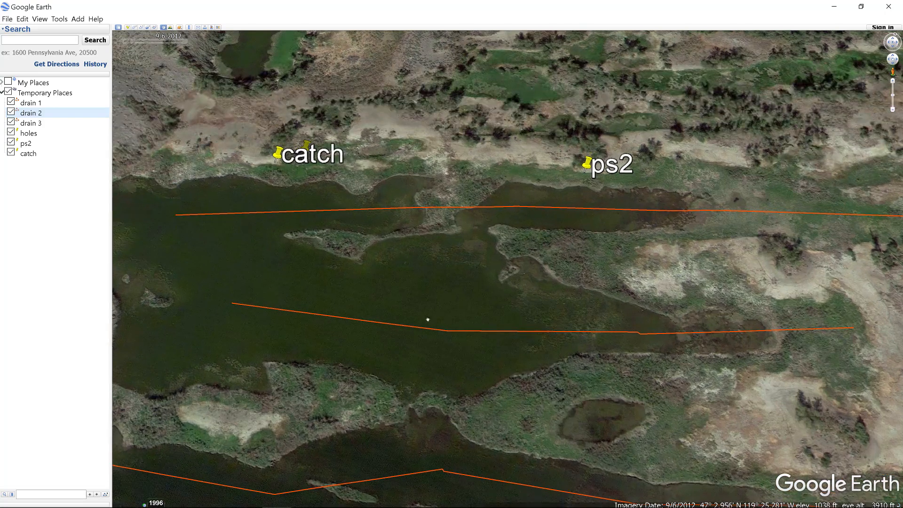
scroll(448, 314, "up", 1)
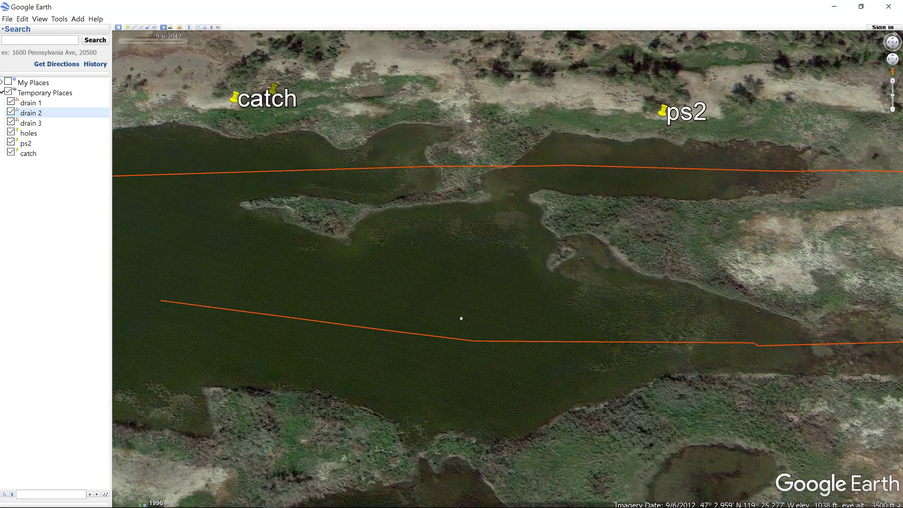
left_click_drag(409, 323, 238, 315)
left_click_drag(437, 324, 233, 320)
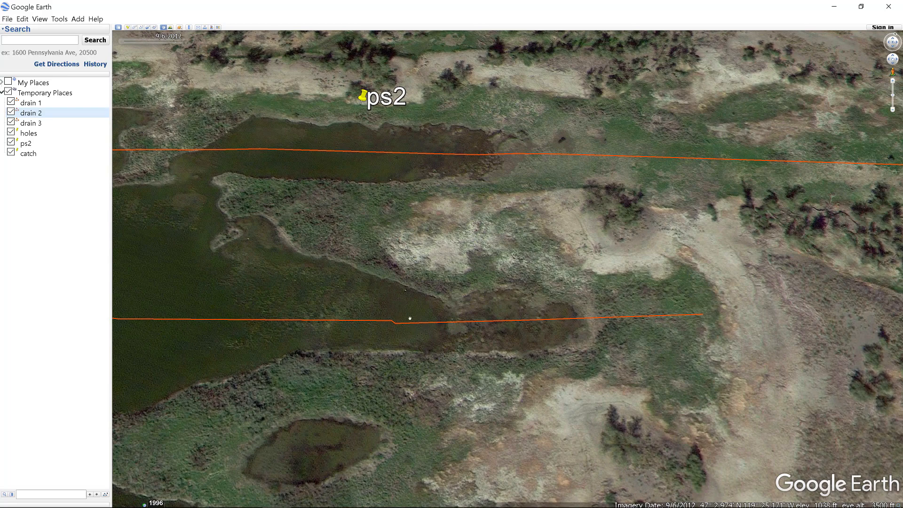
Add a placemark named ps3 on the bank north of drain 2's narrowing pond, at about 47° 2.986'N, 119° 25.180'W
scroll(409, 318, "up", 5)
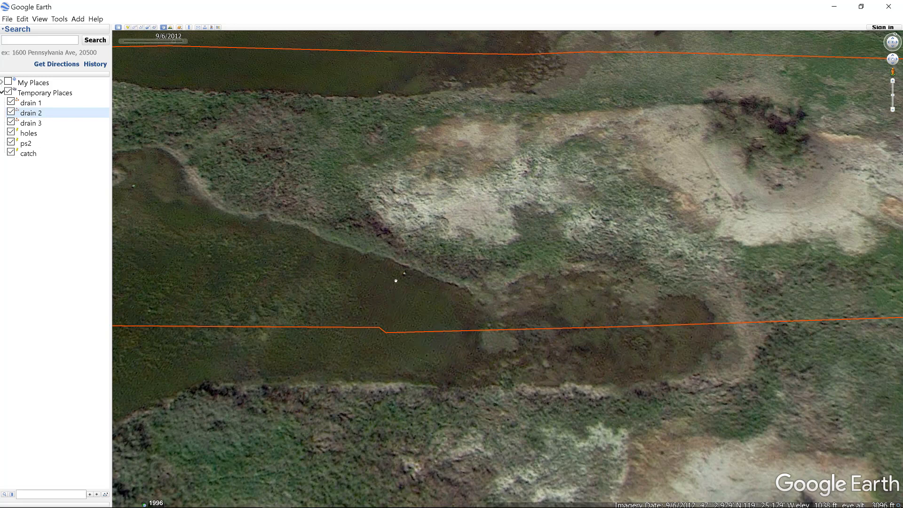
left_click(127, 27)
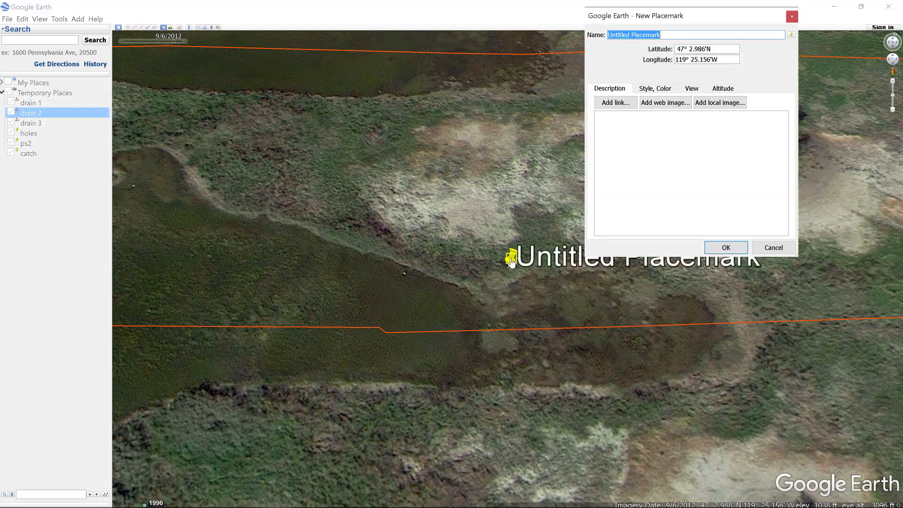
left_click_drag(510, 259, 400, 243)
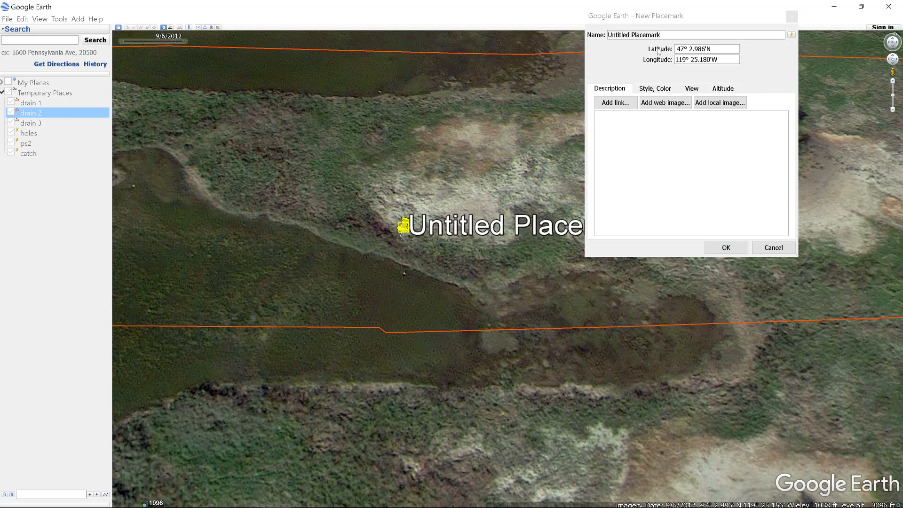
left_click(649, 34)
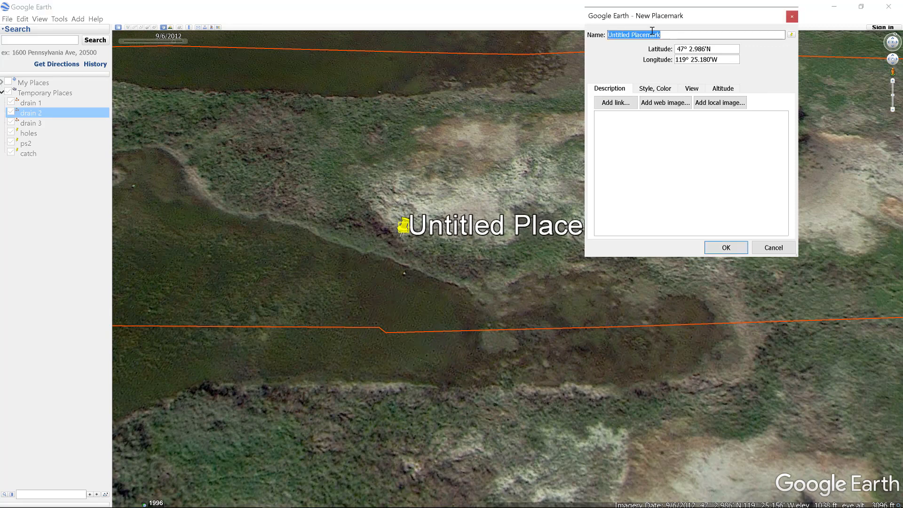
type("ps")
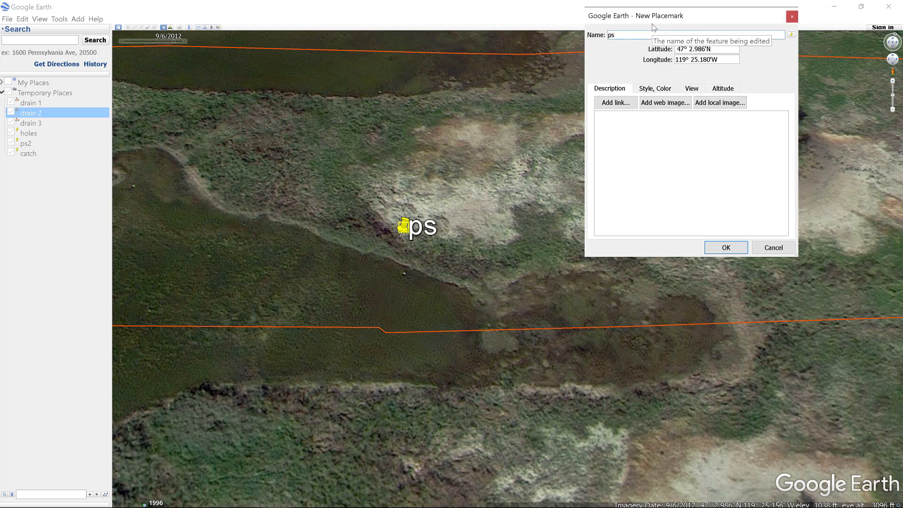
type("3")
key("Return")
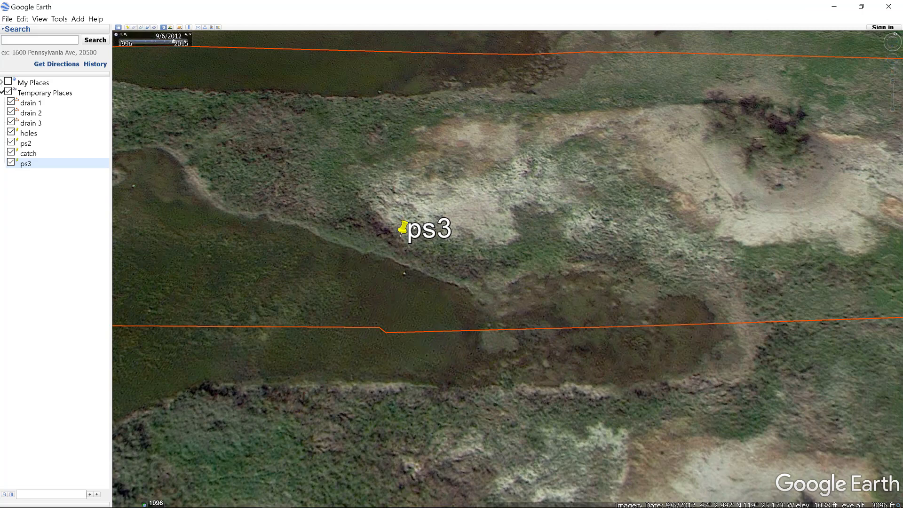
Examine the shoreline below ps3 and the shallow east end of the drain 2 pond
left_click_drag(440, 271, 458, 260)
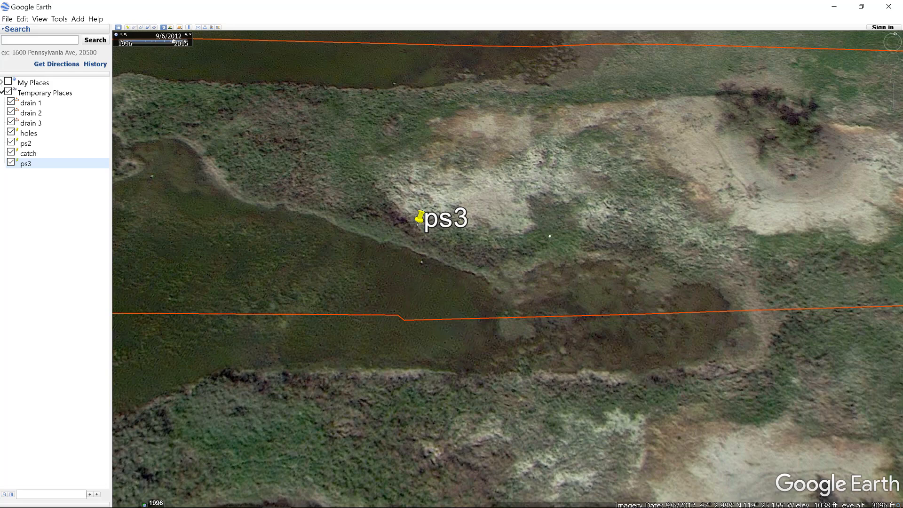
left_click_drag(549, 235, 581, 228)
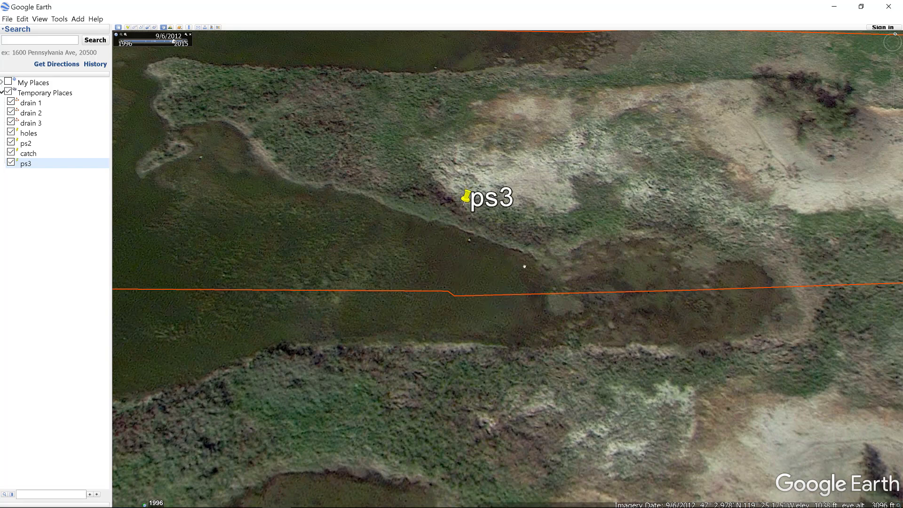
left_click_drag(552, 240, 483, 256)
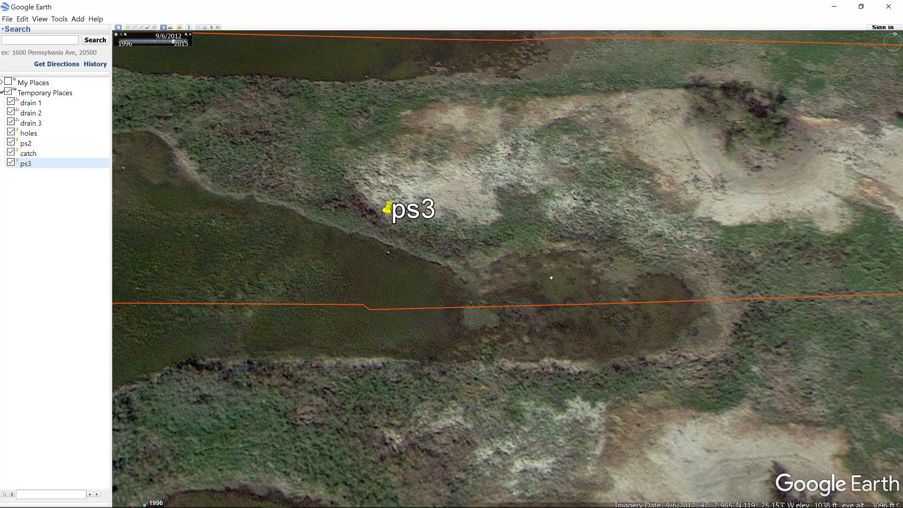
left_click_drag(583, 283, 601, 259)
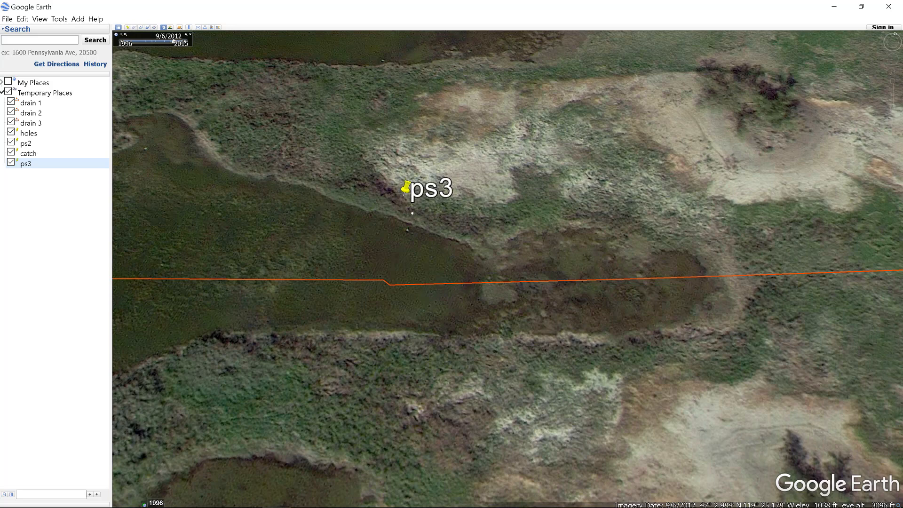
left_click_drag(398, 211, 452, 217)
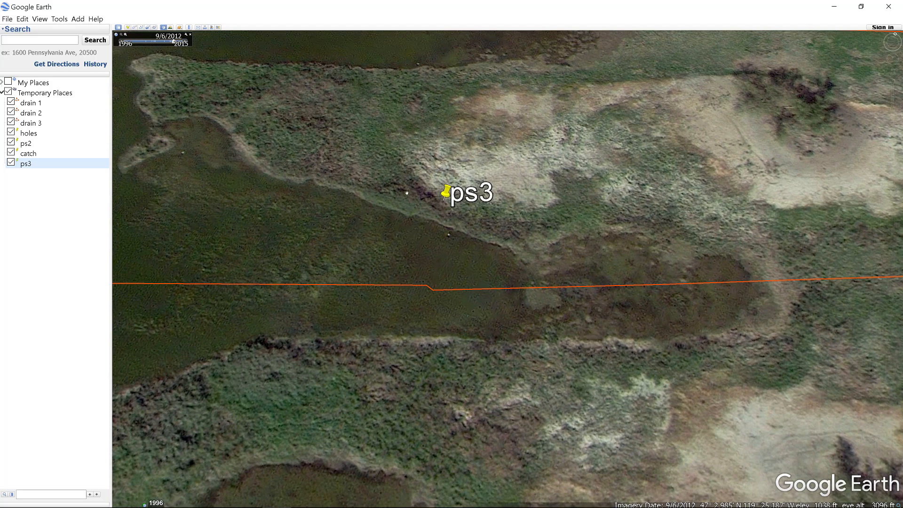
left_click_drag(406, 192, 406, 198)
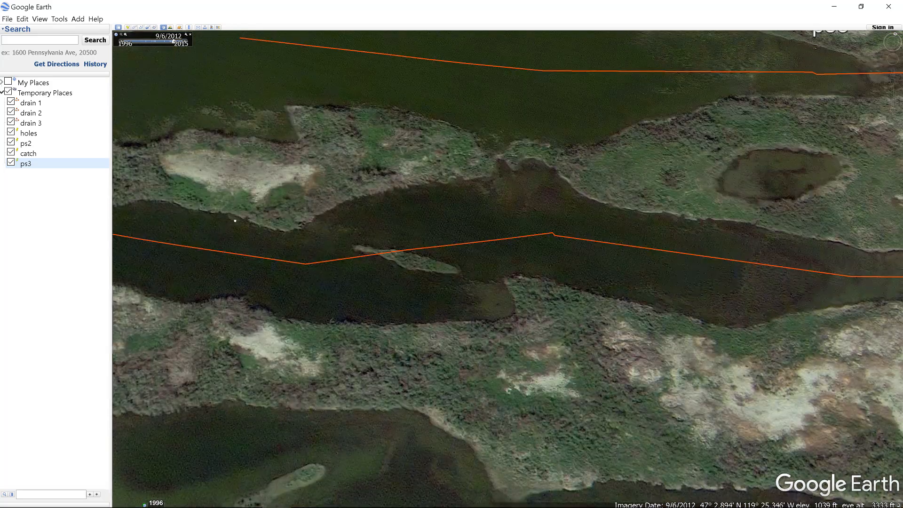
Select the drain 3 path and examine its western start in relation to drains 1 and 2 and the existing placemarks
left_click_drag(235, 220, 419, 251)
left_click(360, 281)
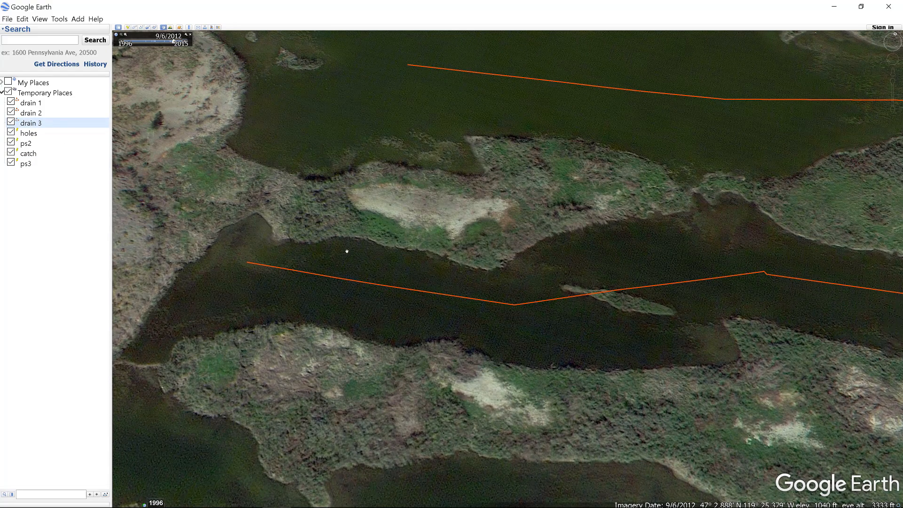
scroll(358, 248, "up", 1)
scroll(358, 248, "up", 2)
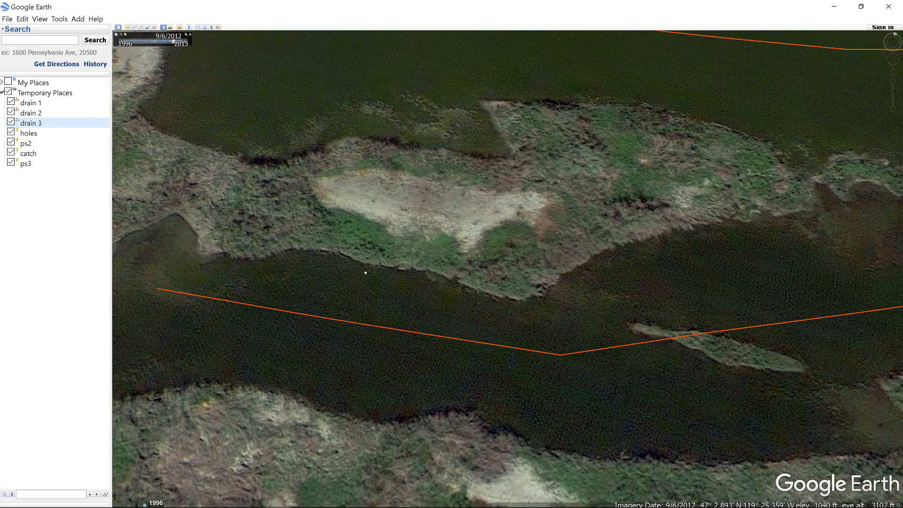
scroll(396, 274, "down", 5)
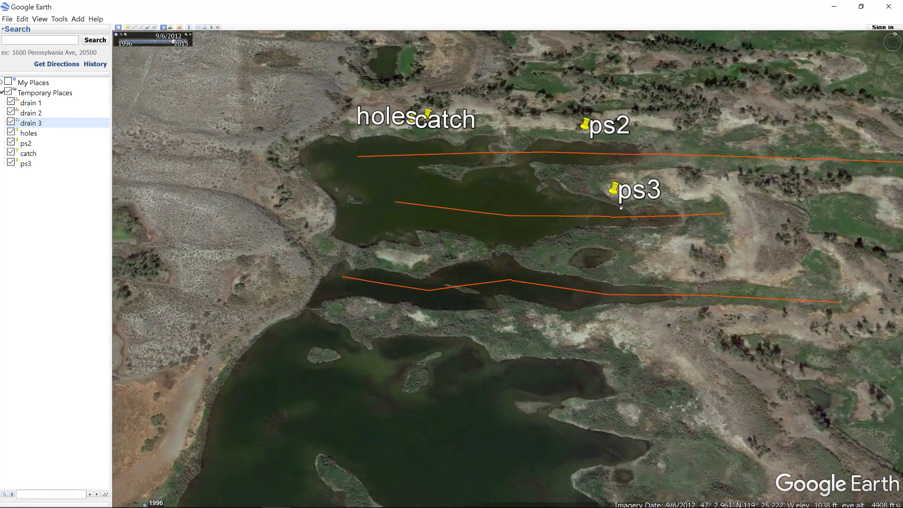
scroll(440, 247, "up", 3)
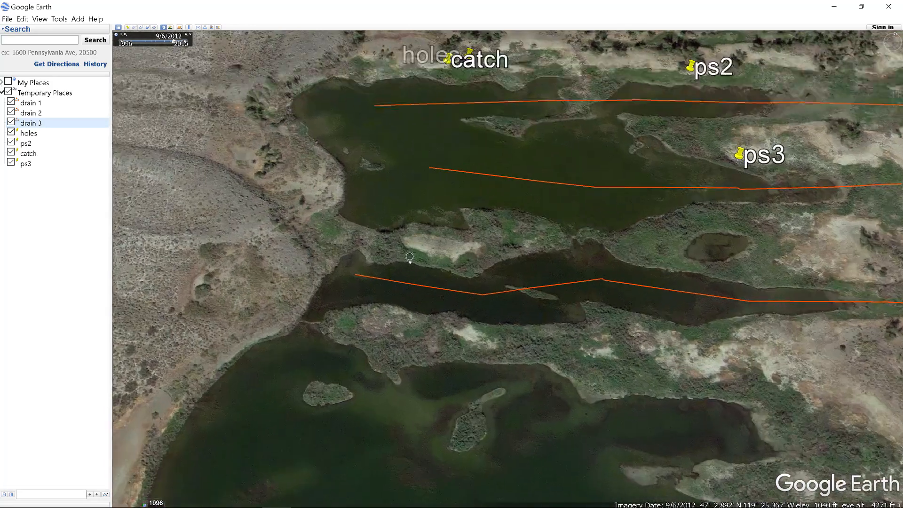
scroll(425, 268, "up", 2)
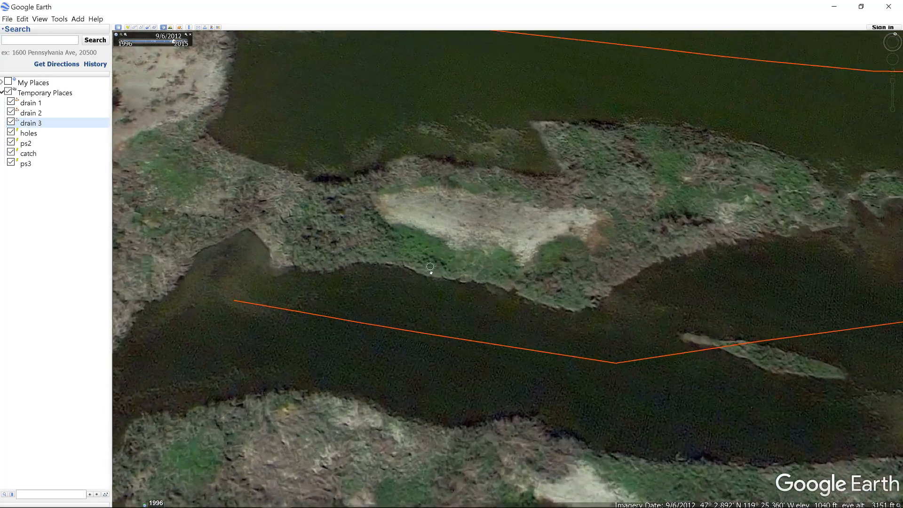
Examine the pale bare clearing and its green margins on the land strip between drain 2 and drain 3
scroll(515, 246, "up", 2)
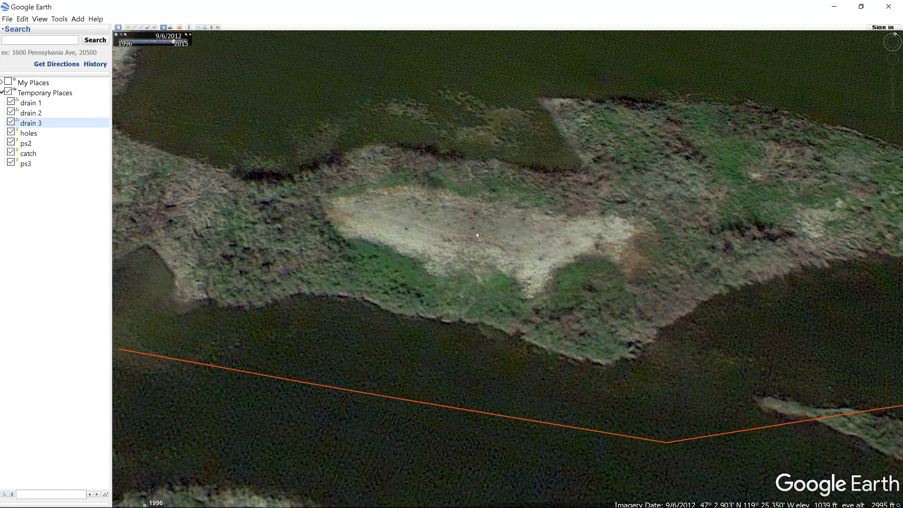
scroll(477, 234, "up", 2)
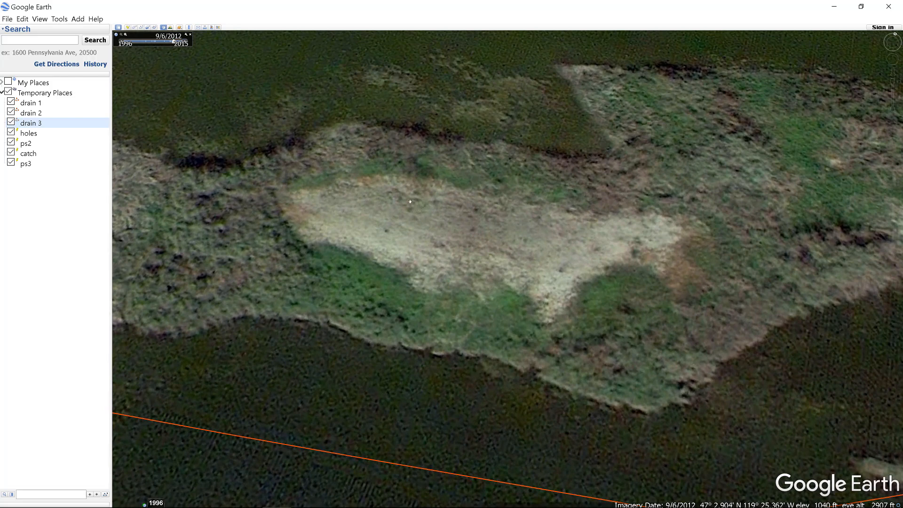
scroll(478, 206, "up", 1)
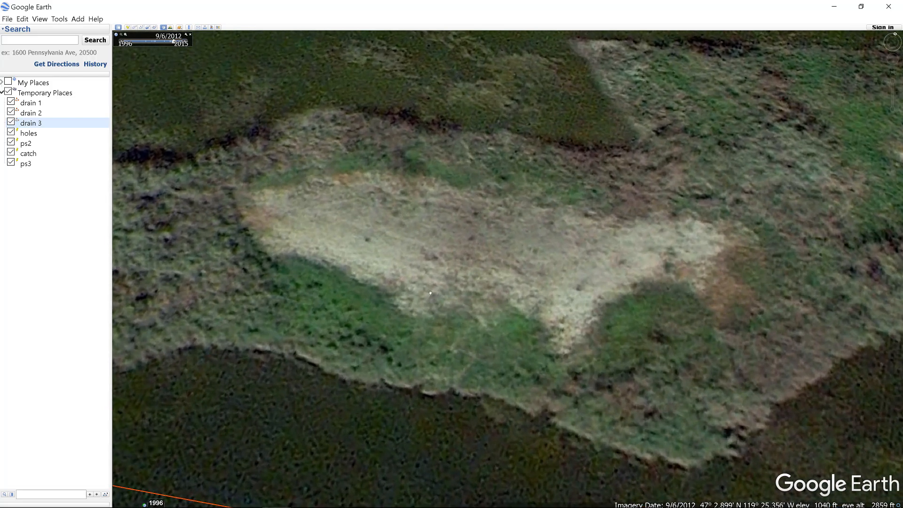
left_click_drag(430, 292, 472, 264)
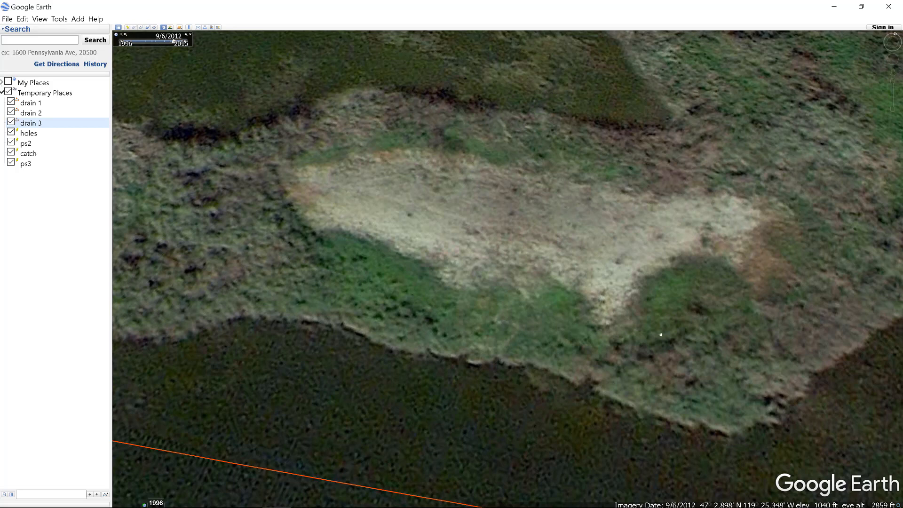
left_click_drag(729, 272, 719, 289)
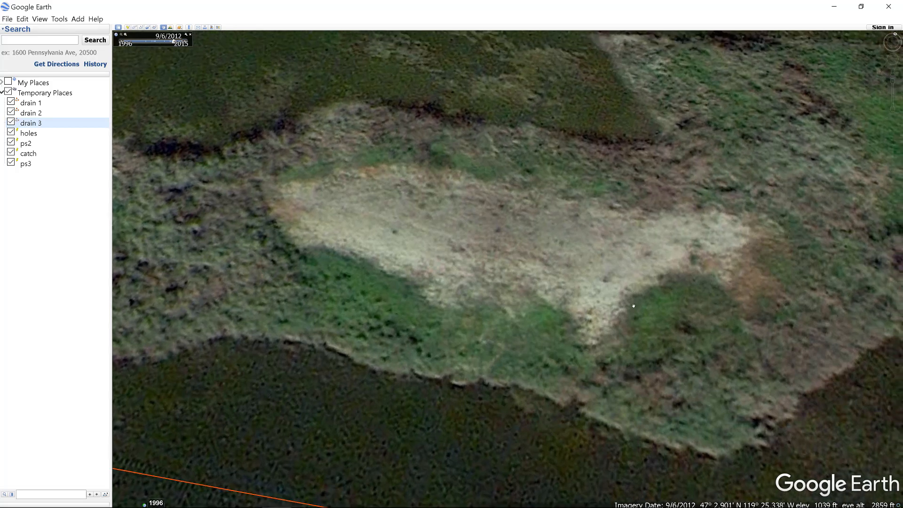
Examine the vegetated eastern part of the strip between drains 2 and 3, up to the narrow neck joining the next bank
left_click_drag(634, 307, 305, 335)
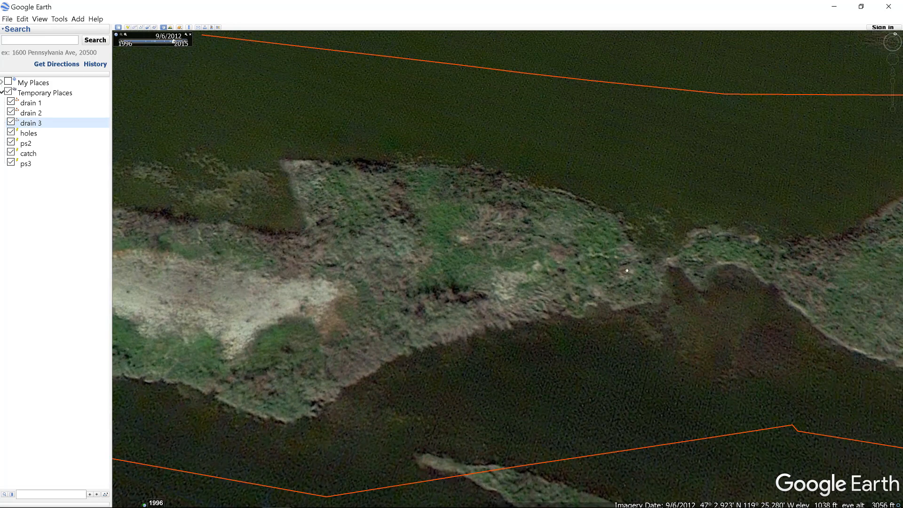
scroll(627, 270, "up", 1)
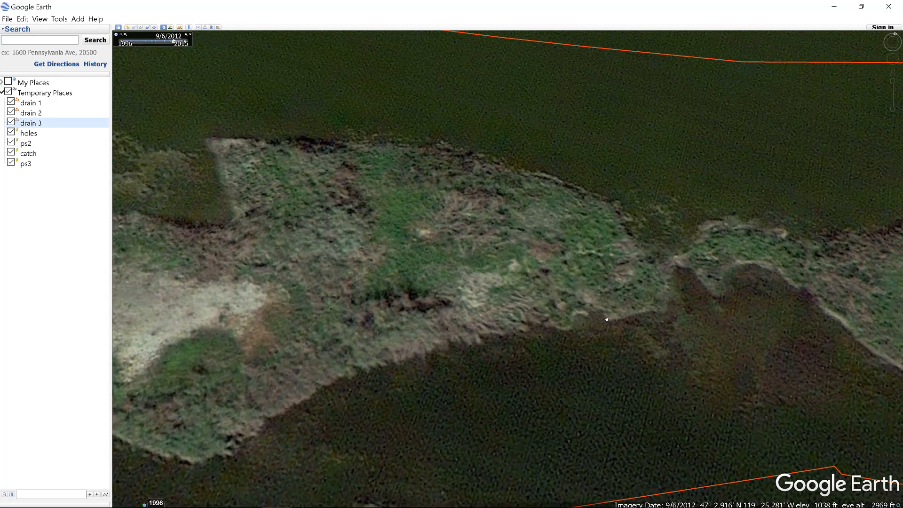
scroll(552, 259, "up", 1)
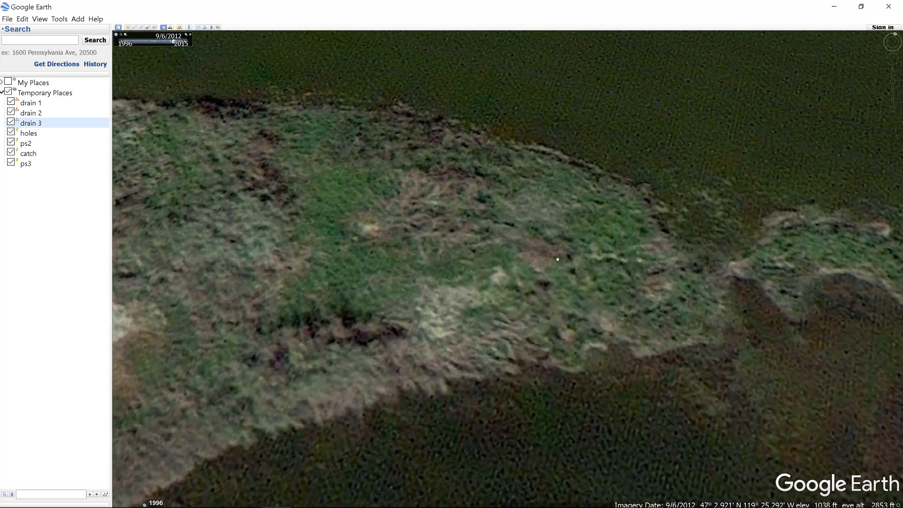
left_click_drag(567, 254, 680, 306)
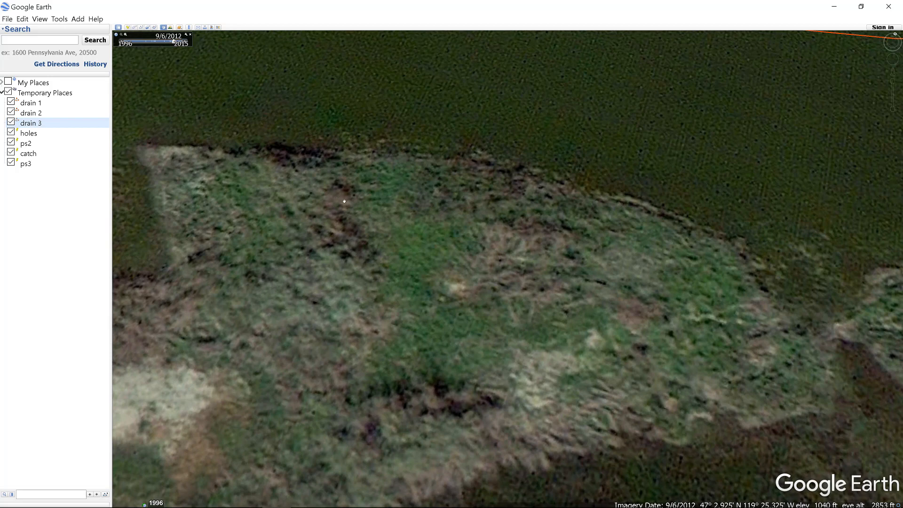
scroll(350, 200, "down", 1)
scroll(414, 212, "down", 4)
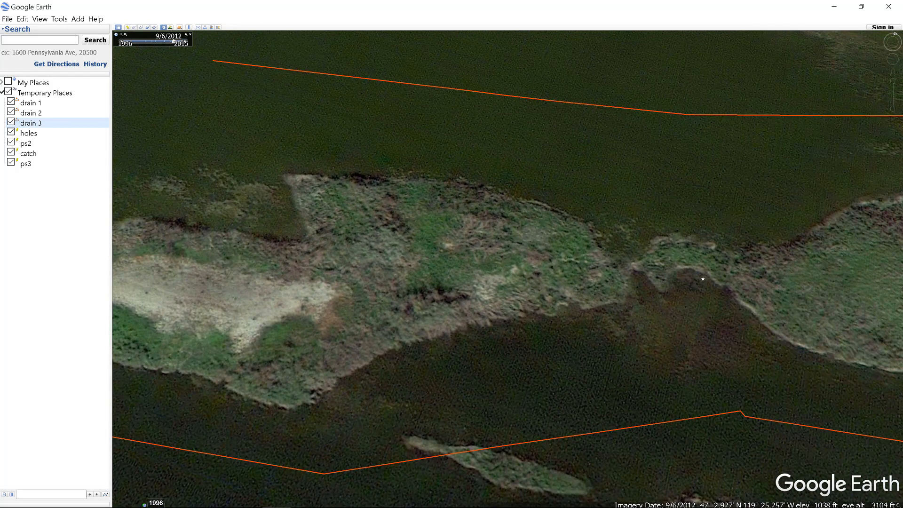
Add a placemark named ps4 at the west edge of the pale clearing north of drain 3, at about 47° 2.898'N, 119° 25.372'W
left_click_drag(475, 287, 509, 265)
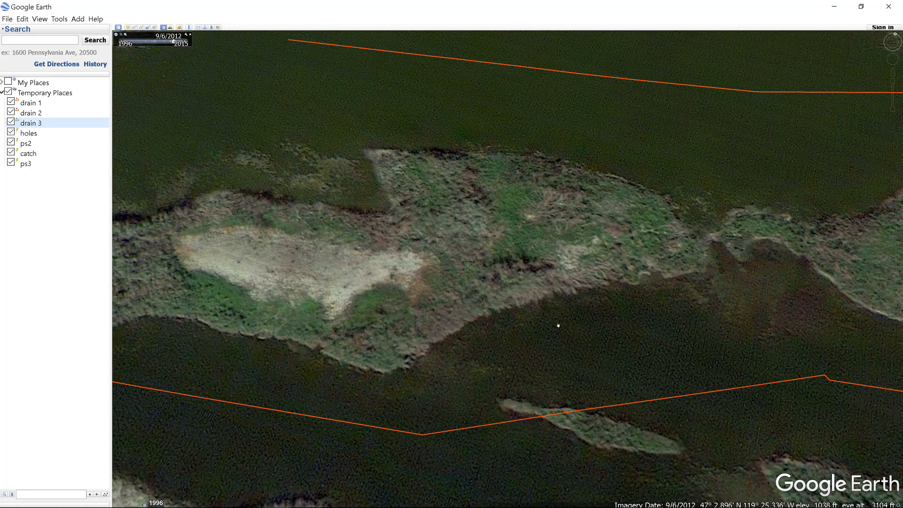
left_click_drag(477, 303, 535, 293)
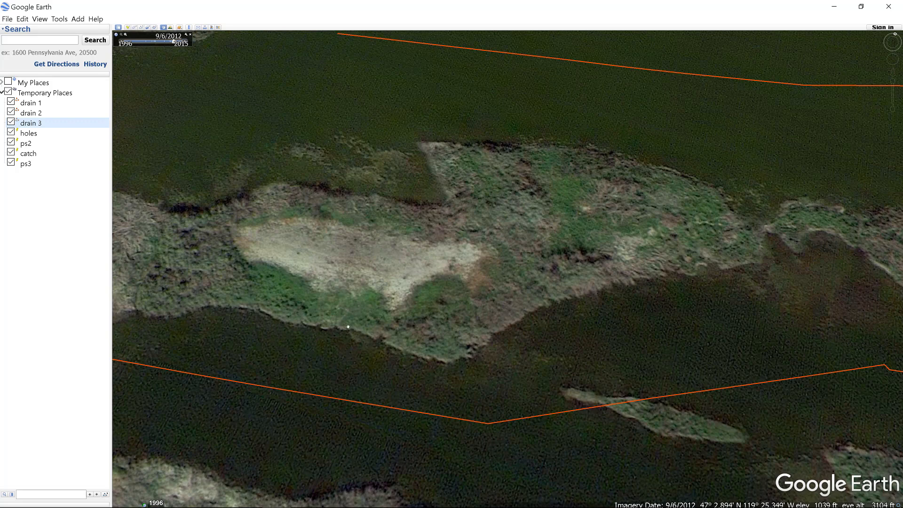
left_click_drag(445, 332, 489, 376)
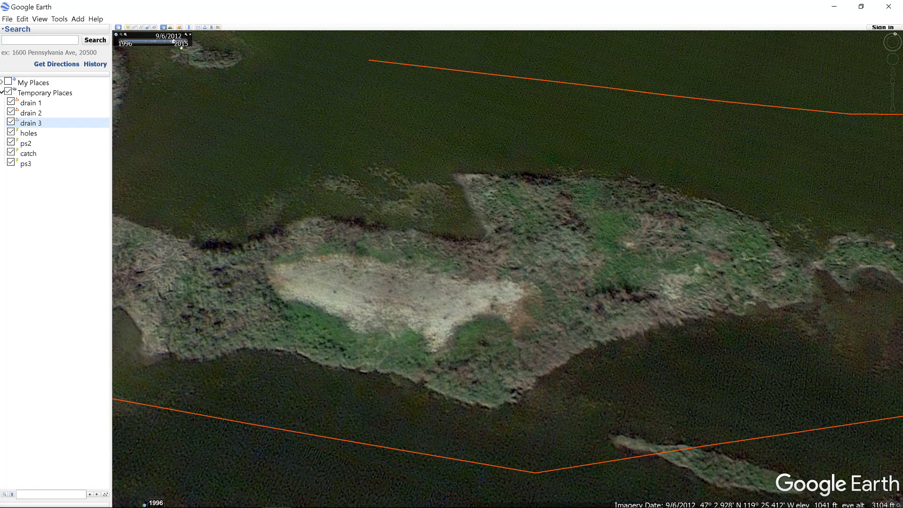
left_click(128, 27)
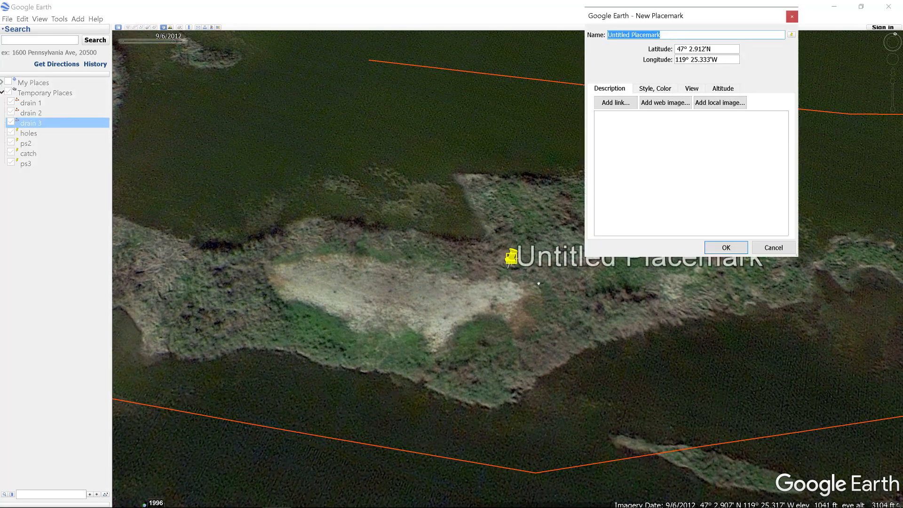
left_click_drag(510, 264, 285, 311)
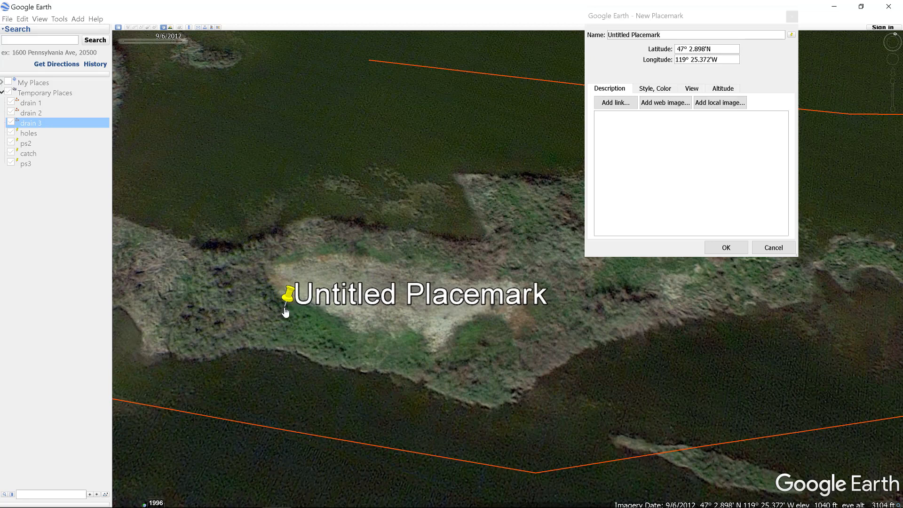
double_click(638, 36)
left_click_drag(636, 35, 608, 35)
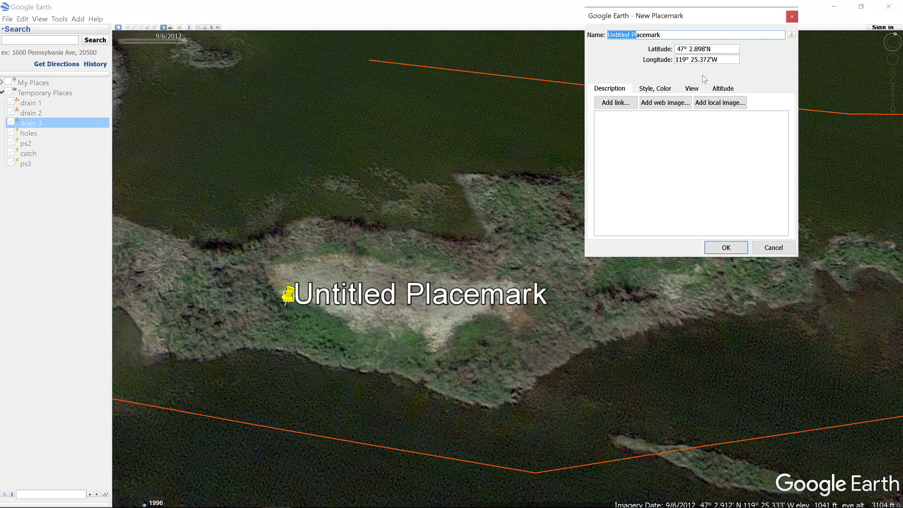
left_click_drag(667, 34, 605, 38)
type("ps")
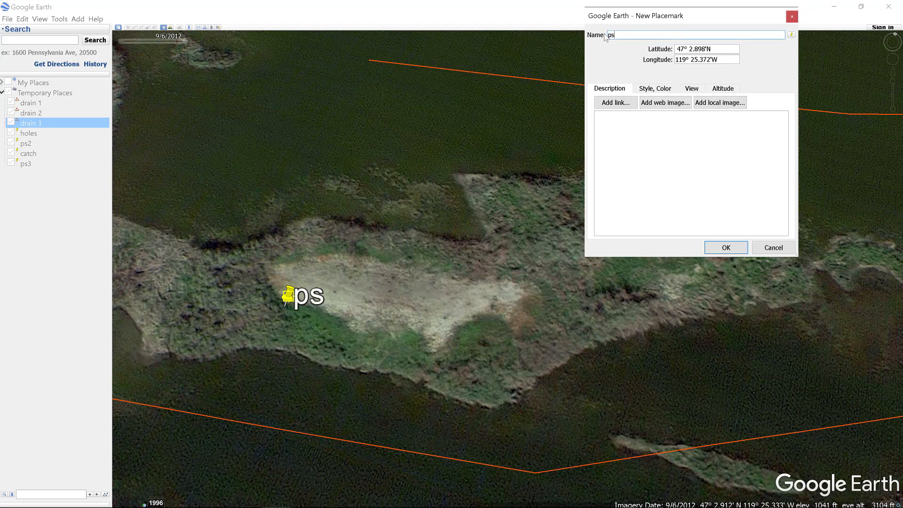
type("4")
left_click(726, 247)
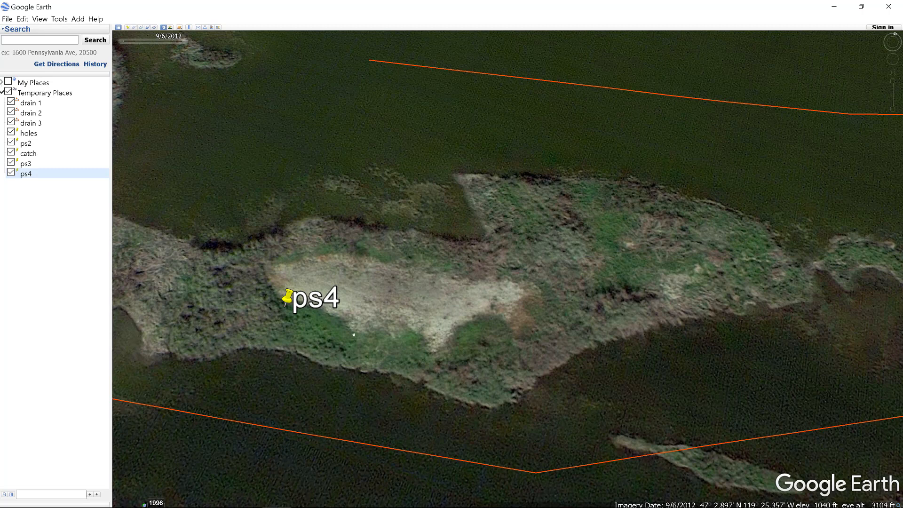
Compare the pale clearing around ps4 on the 5/6/2015 and 6/8/2013 imagery, then return to the 9/6/2012 imagery
left_click_drag(363, 341, 386, 327)
scroll(386, 328, "up", 1)
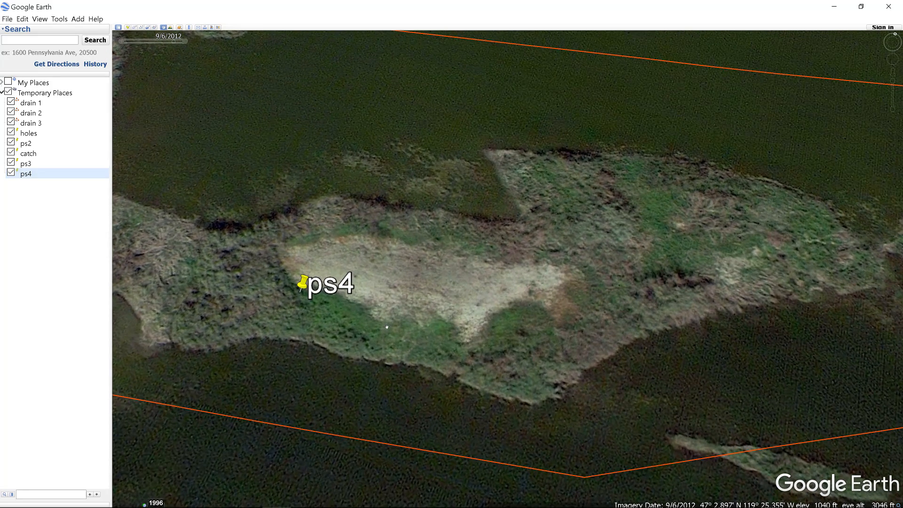
scroll(388, 327, "down", 3)
left_click_drag(444, 295, 442, 352)
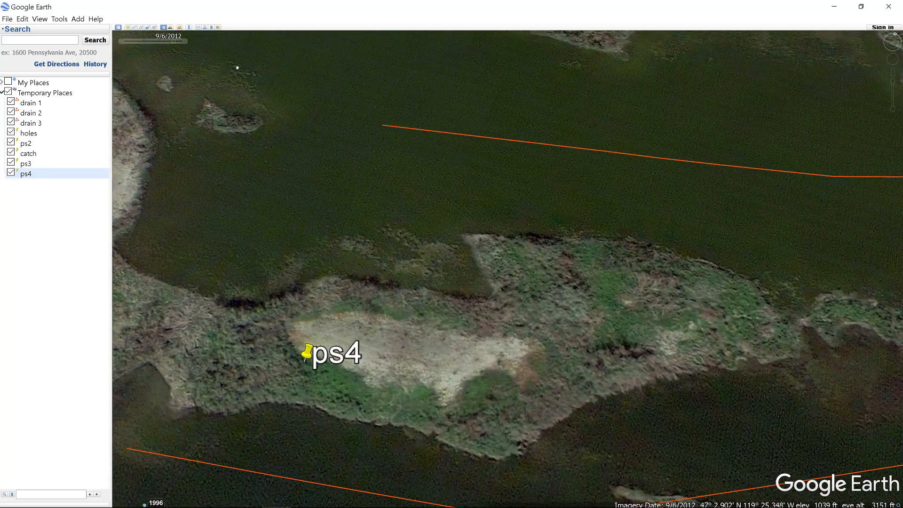
left_click(186, 42)
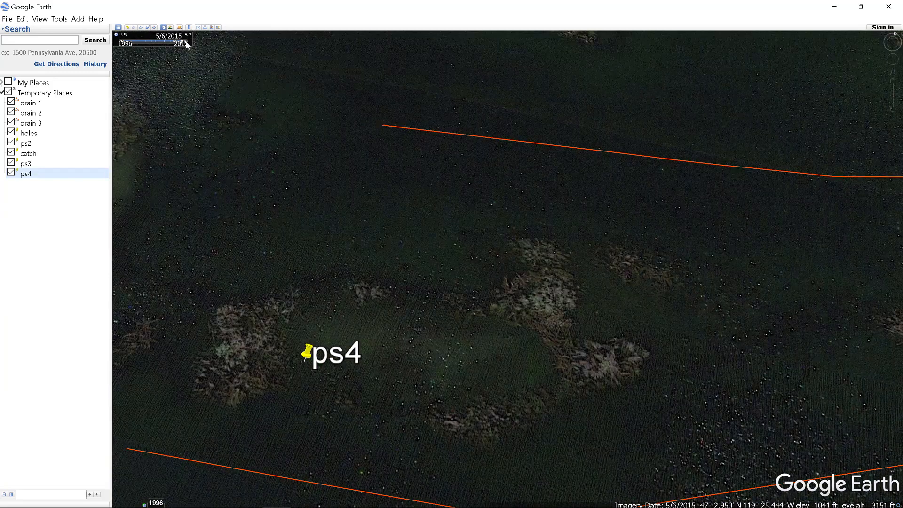
left_click_drag(389, 428, 367, 398)
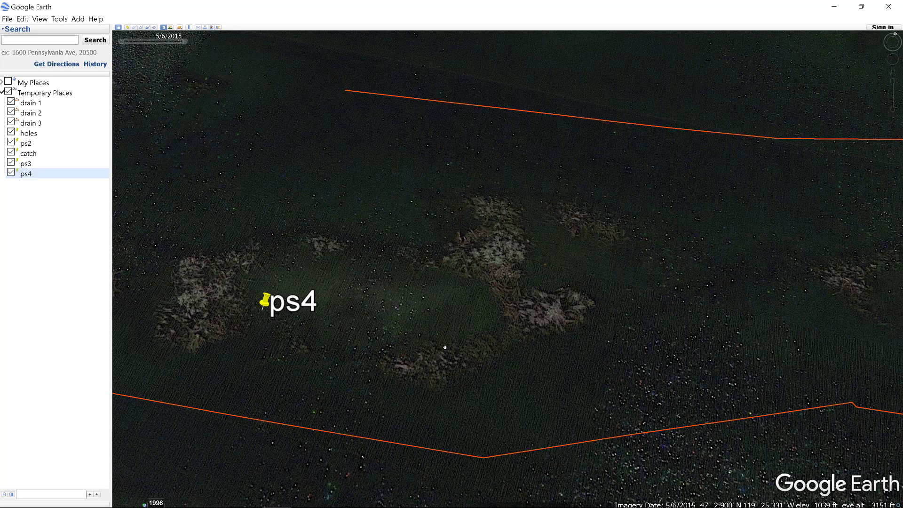
left_click(123, 43)
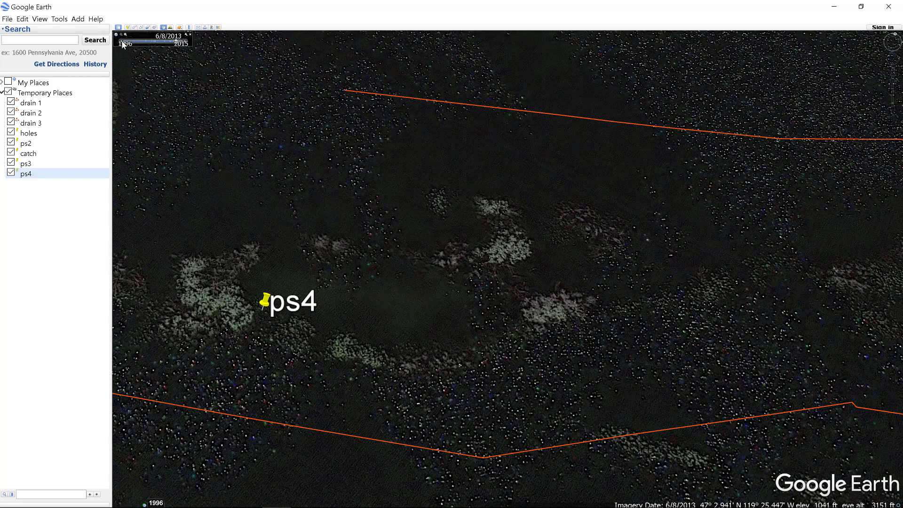
left_click(123, 44)
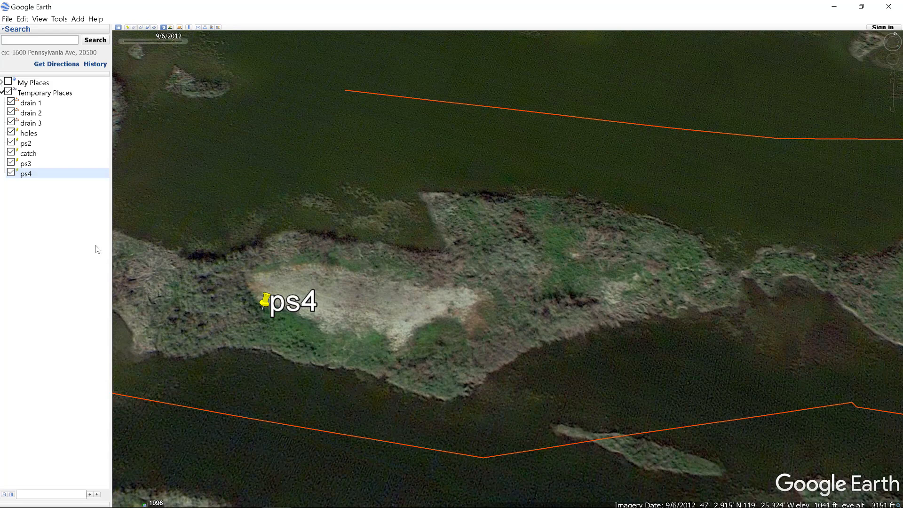
Start a new path and trace the southern edge of the pale clearing from just east of ps4 to the clearing's eastern tip
mouse_move(136, 40)
left_click(141, 27)
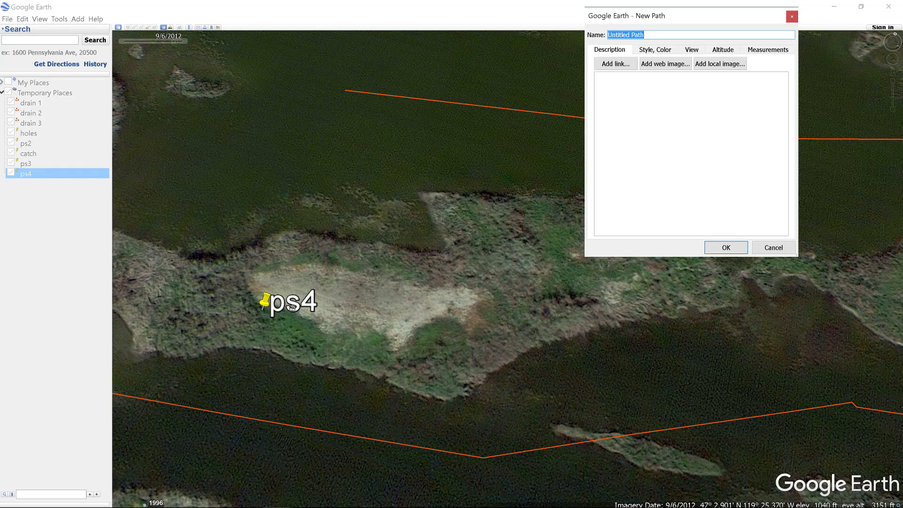
left_click(300, 318)
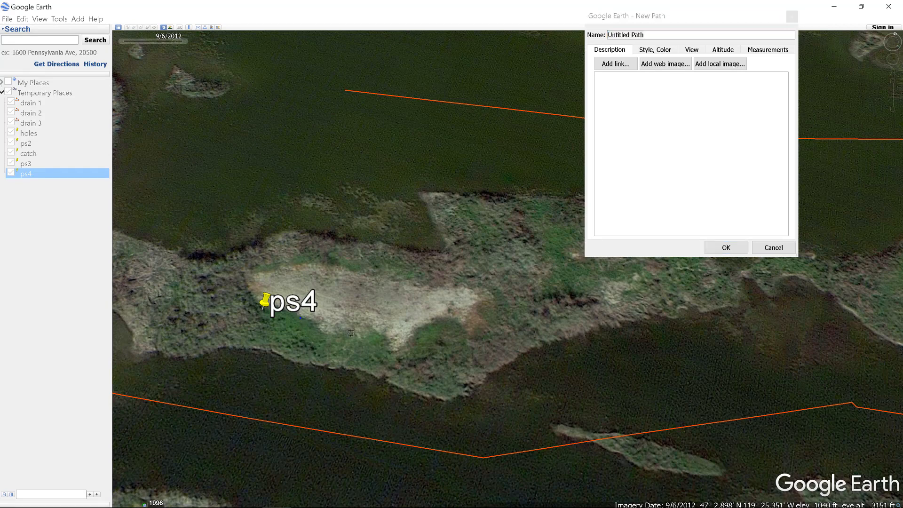
left_click(351, 333)
left_click(393, 351)
left_click(418, 334)
left_click(454, 319)
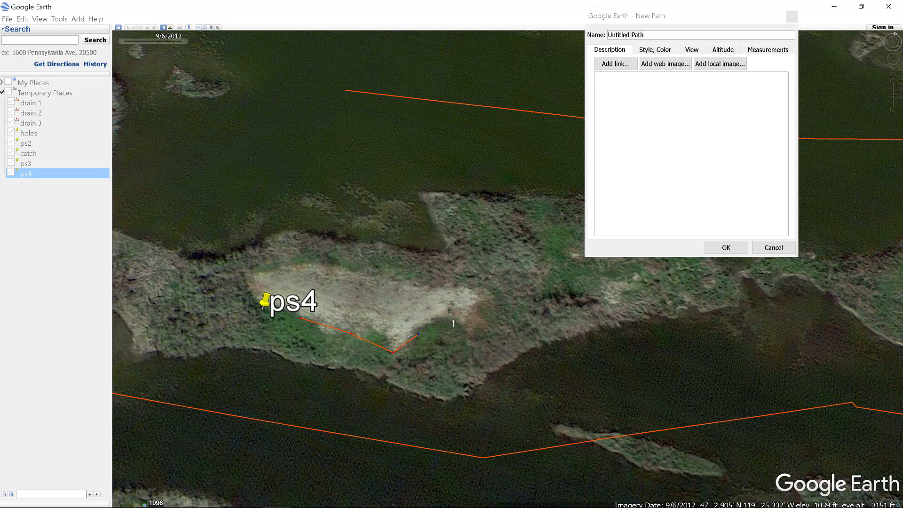
left_click(487, 297)
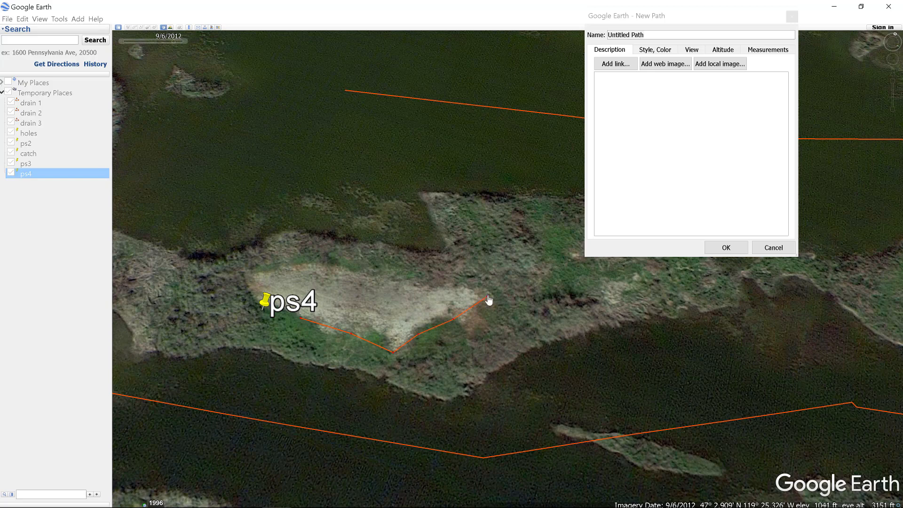
Continue the path back along the clearing's northern edge and around its western end to ps4
left_click(422, 285)
left_click(330, 265)
left_click(295, 262)
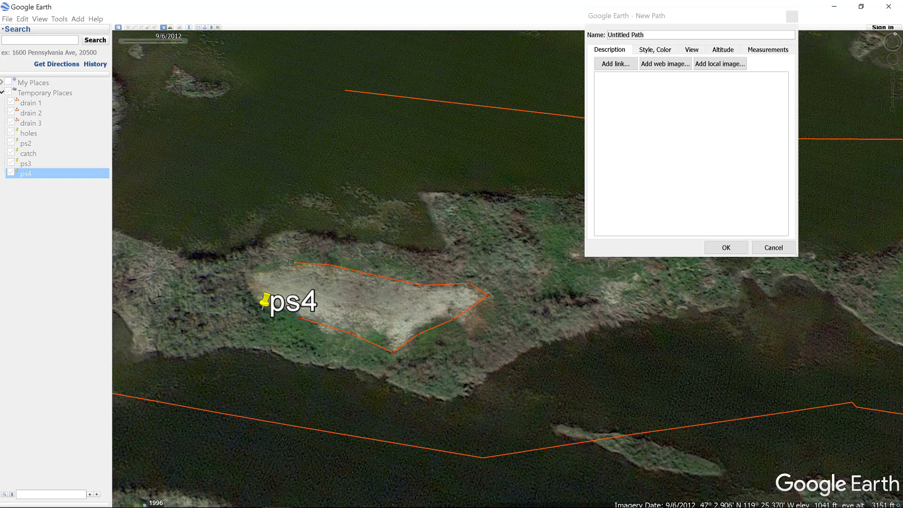
left_click(269, 270)
left_click(253, 276)
left_click(250, 297)
Name the clearing's outline path dt 1 and save it
left_click(581, 48)
type("d")
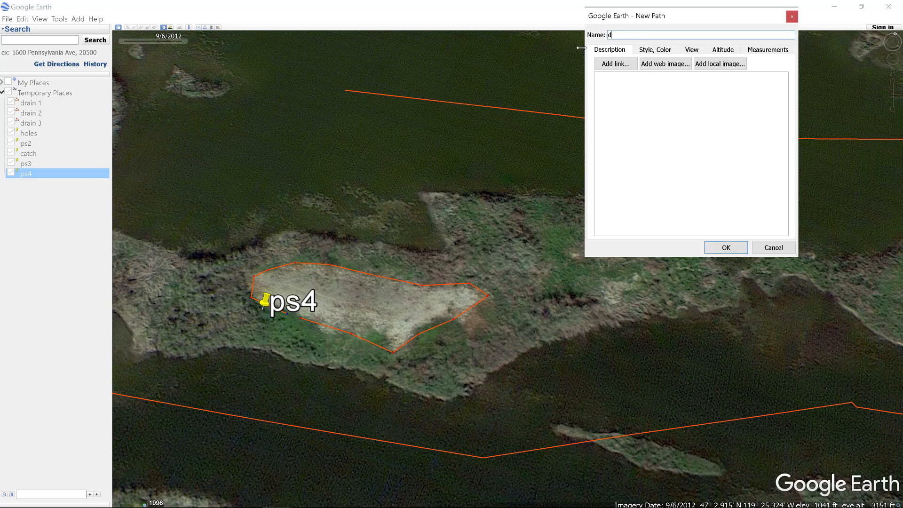
type("t 1")
left_click(736, 253)
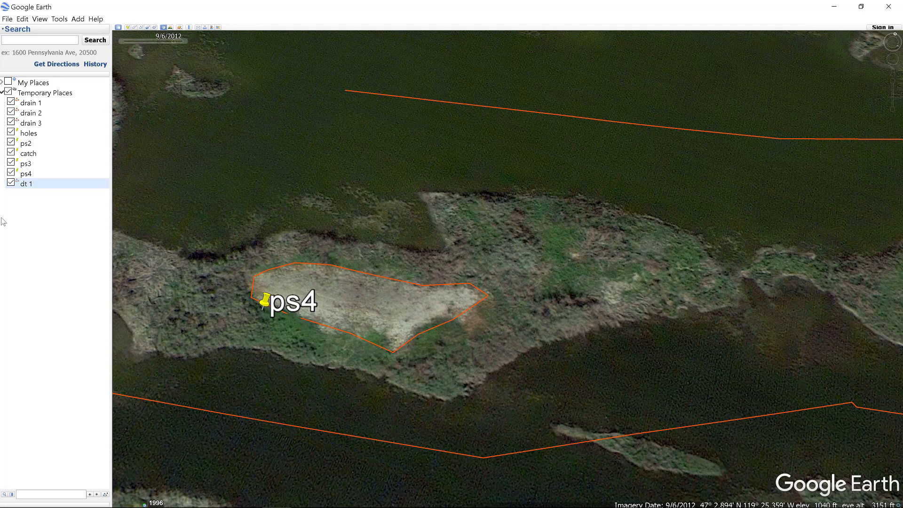
Change the line color of the dt 1 path to bright green (red 0, green 255, blue 0)
right_click(29, 185)
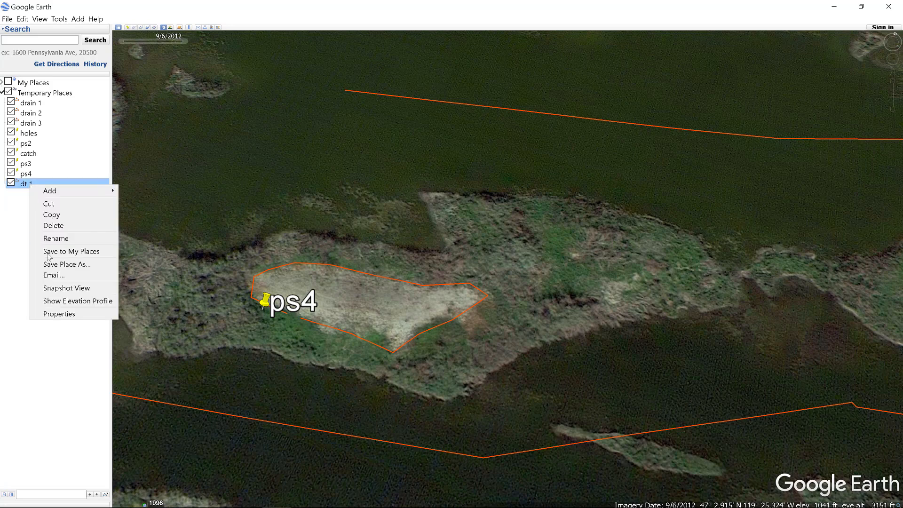
left_click(59, 314)
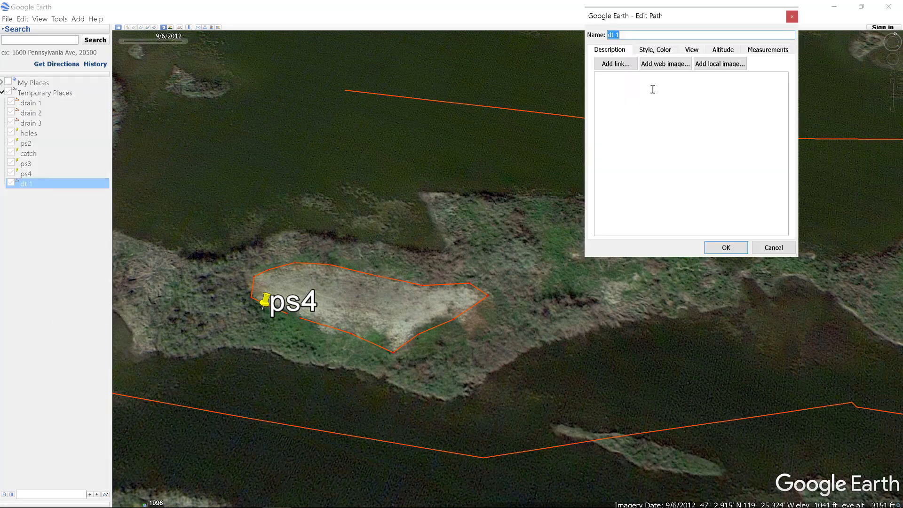
left_click(656, 51)
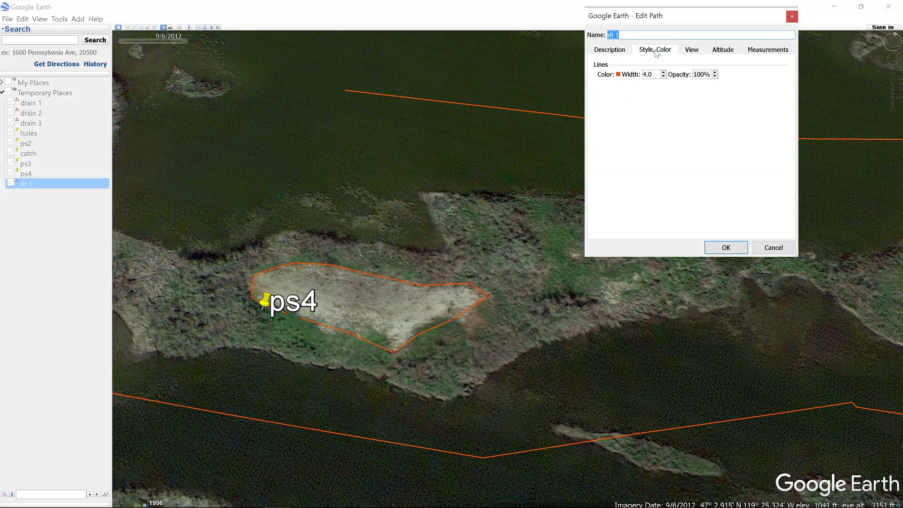
left_click(619, 74)
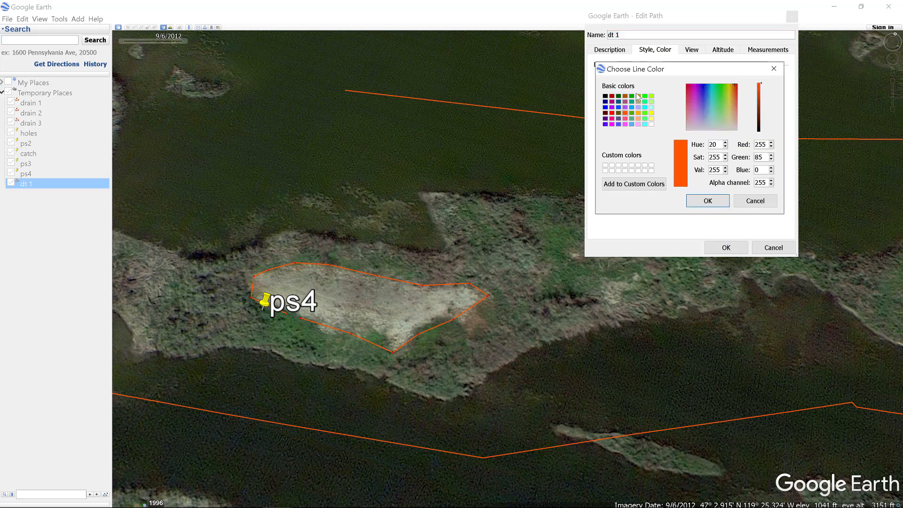
left_click(644, 96)
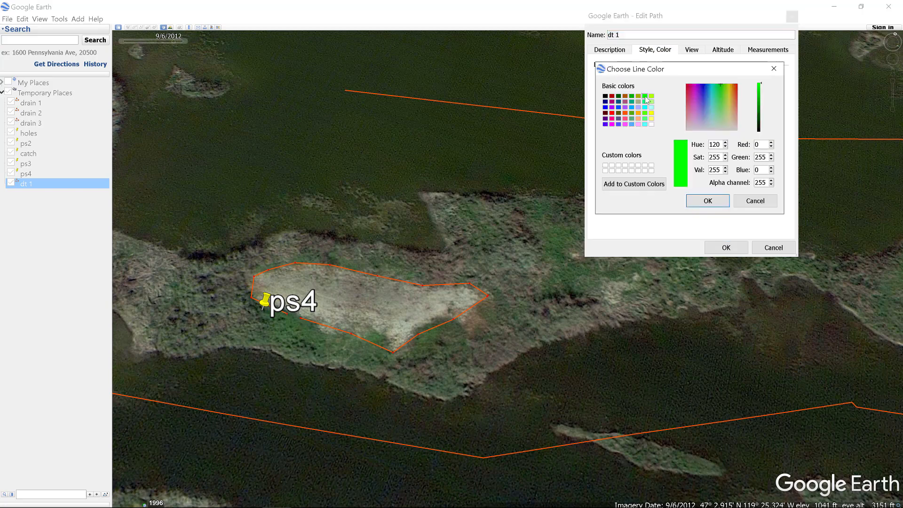
left_click(707, 201)
left_click(726, 248)
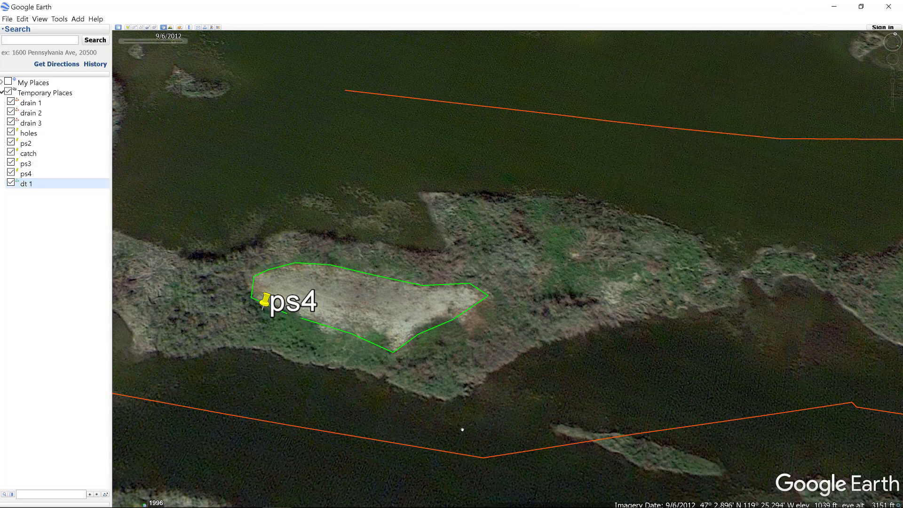
Examine the green-outlined clearing at ps4 and its vegetated margins in relation to the surrounding drains and land strip
scroll(484, 435, "down", 5)
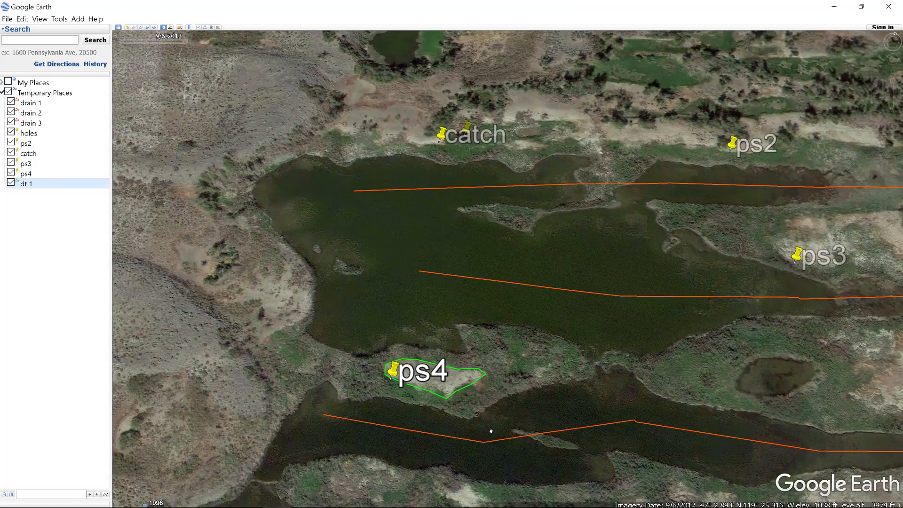
scroll(581, 374, "up", 5)
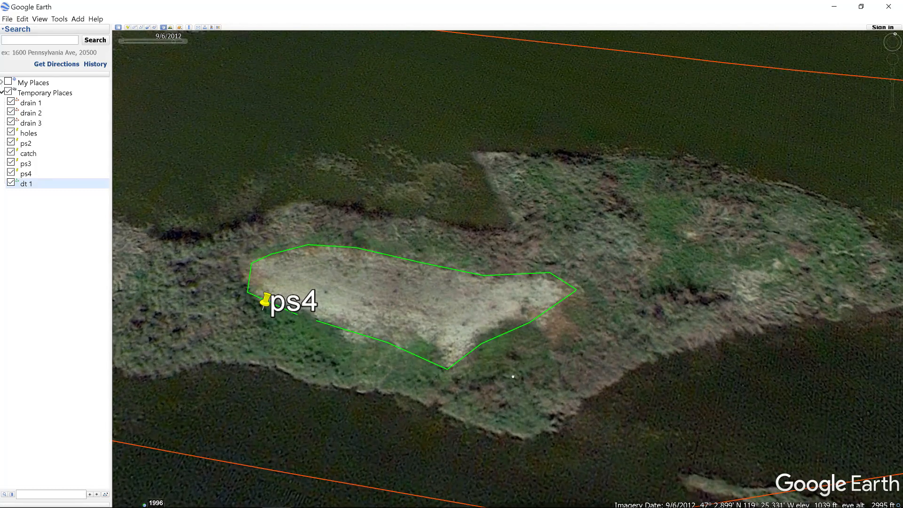
scroll(521, 376, "up", 1)
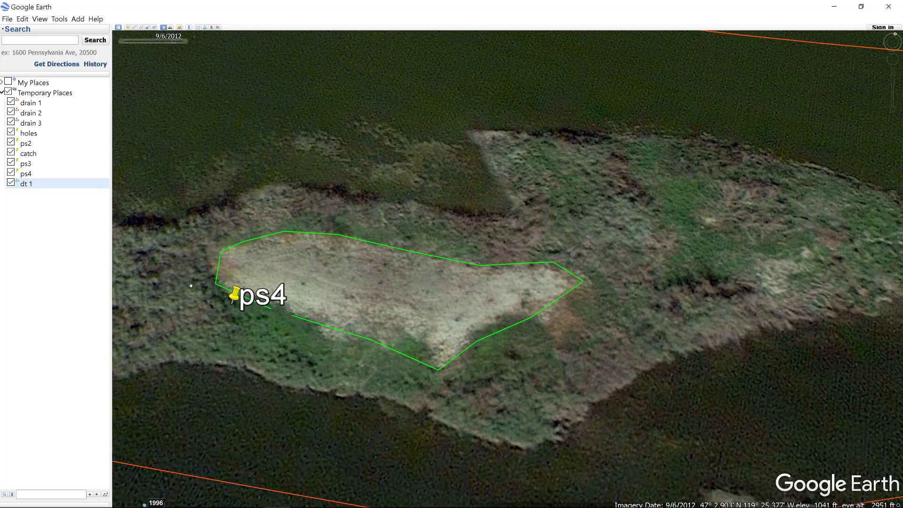
scroll(263, 282, "down", 3)
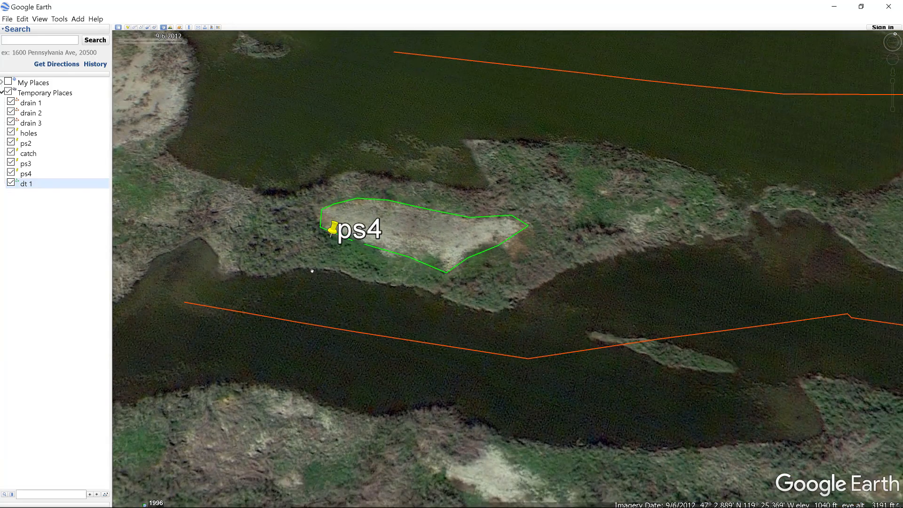
left_click_drag(283, 246, 236, 252)
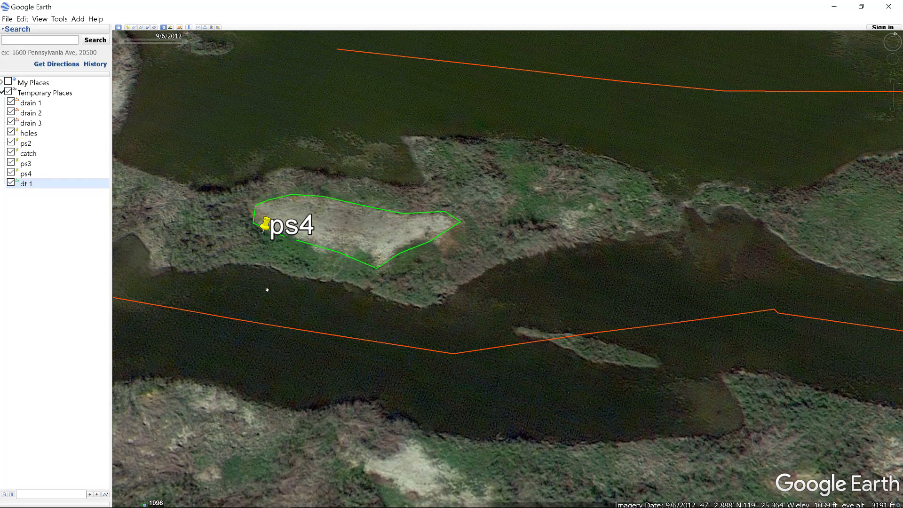
scroll(274, 284, "up", 1)
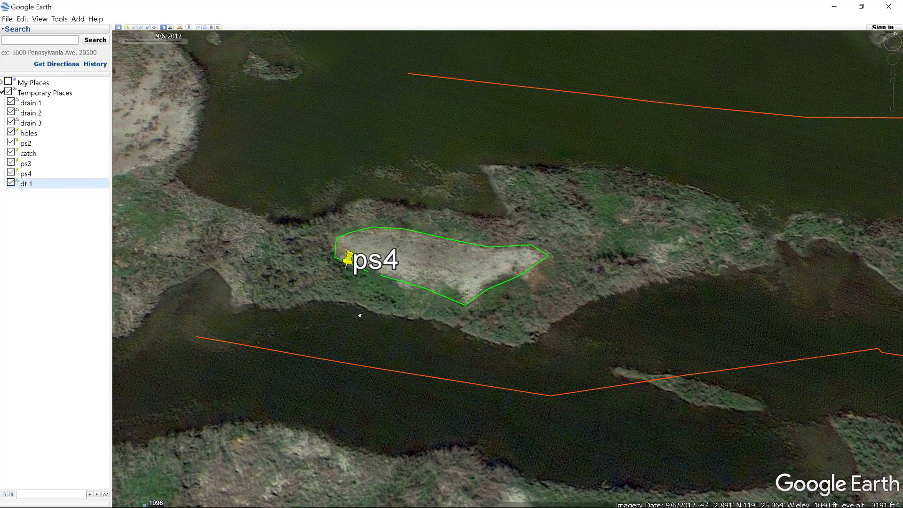
scroll(276, 296, "up", 1)
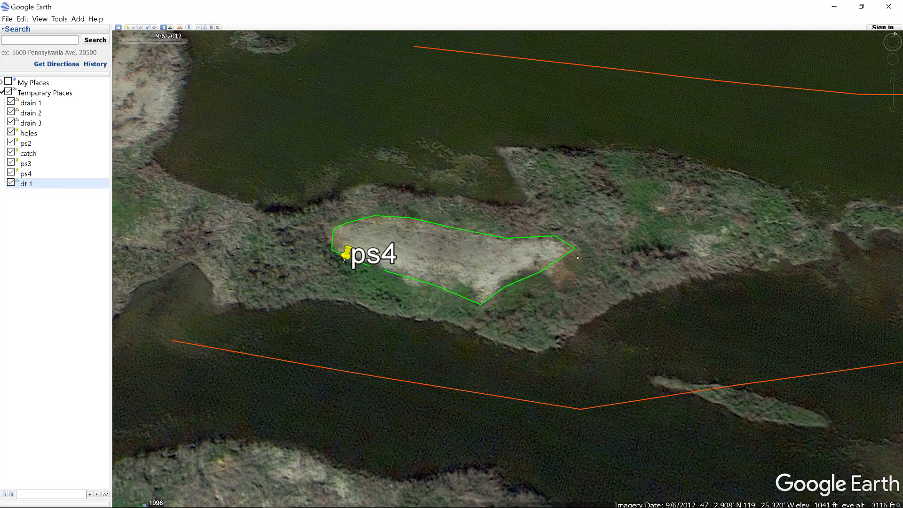
left_click_drag(577, 258, 603, 245)
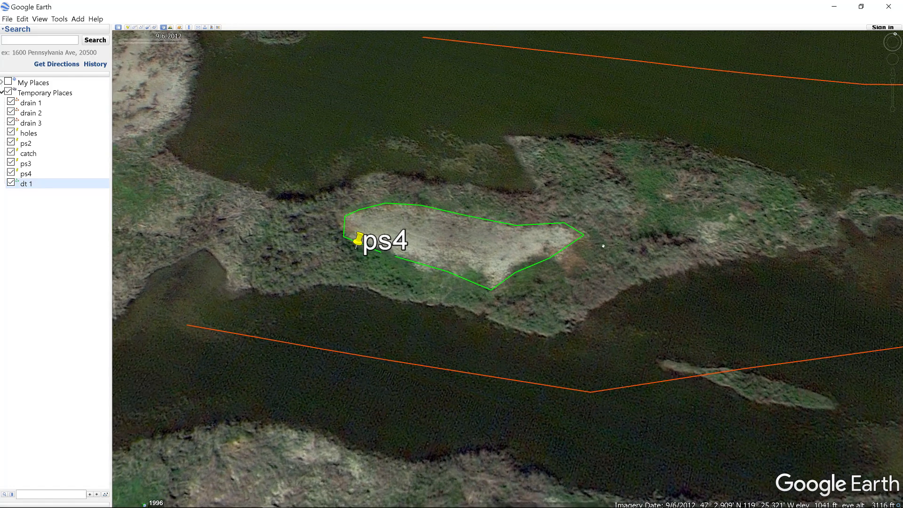
scroll(503, 261, "up", 1)
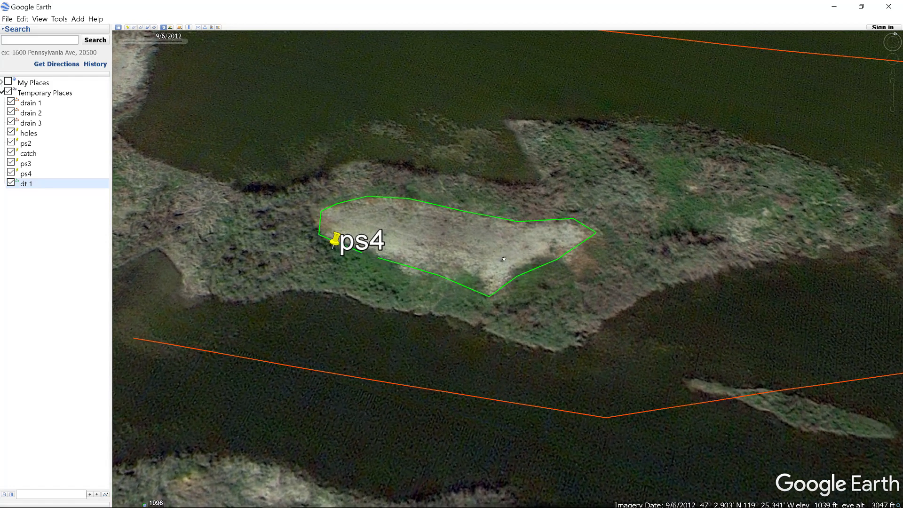